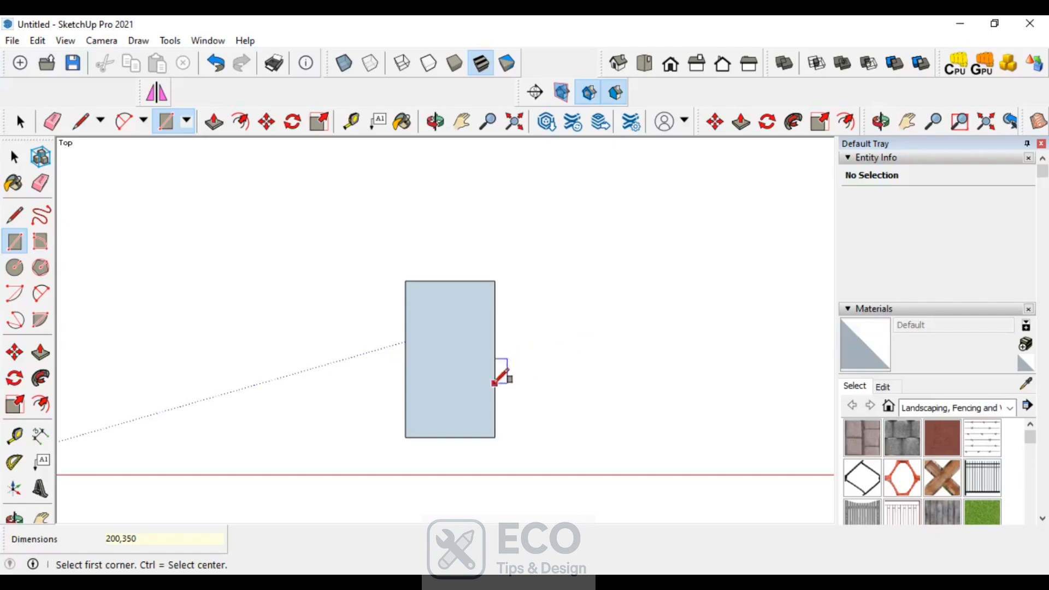
- Extrude the 200 x 350 mm rectangle upward by 20 mm with Push/Pull
left_click(15, 157)
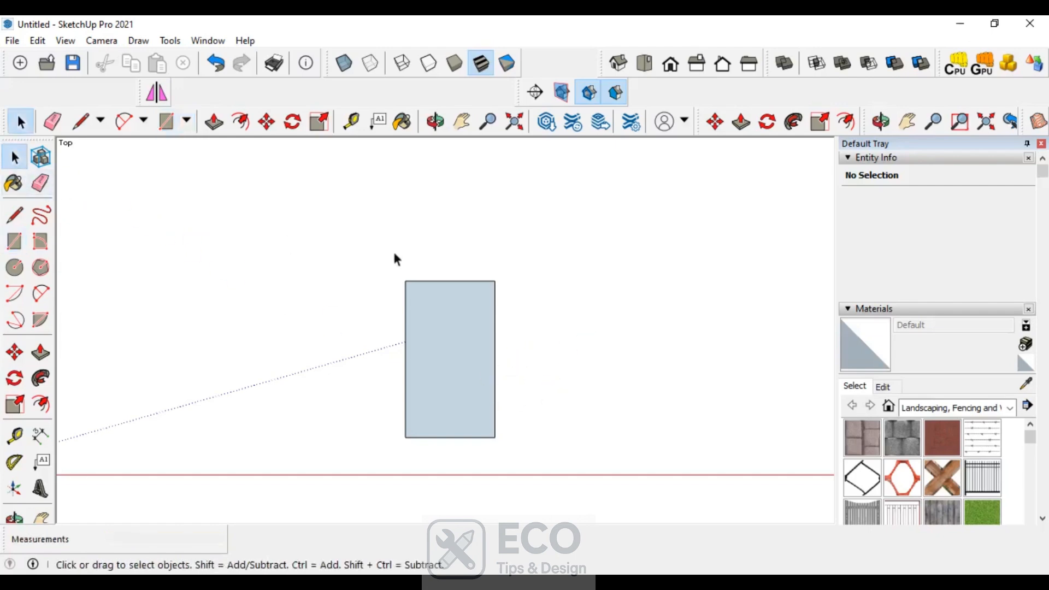
left_click(618, 63)
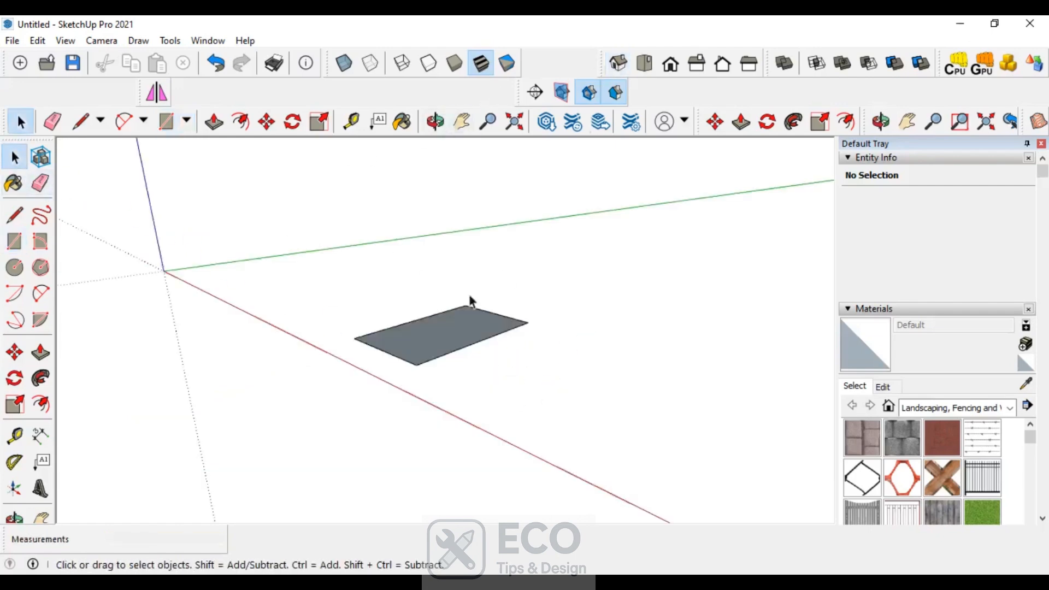
scroll(442, 338, "up", 4)
left_click(428, 344)
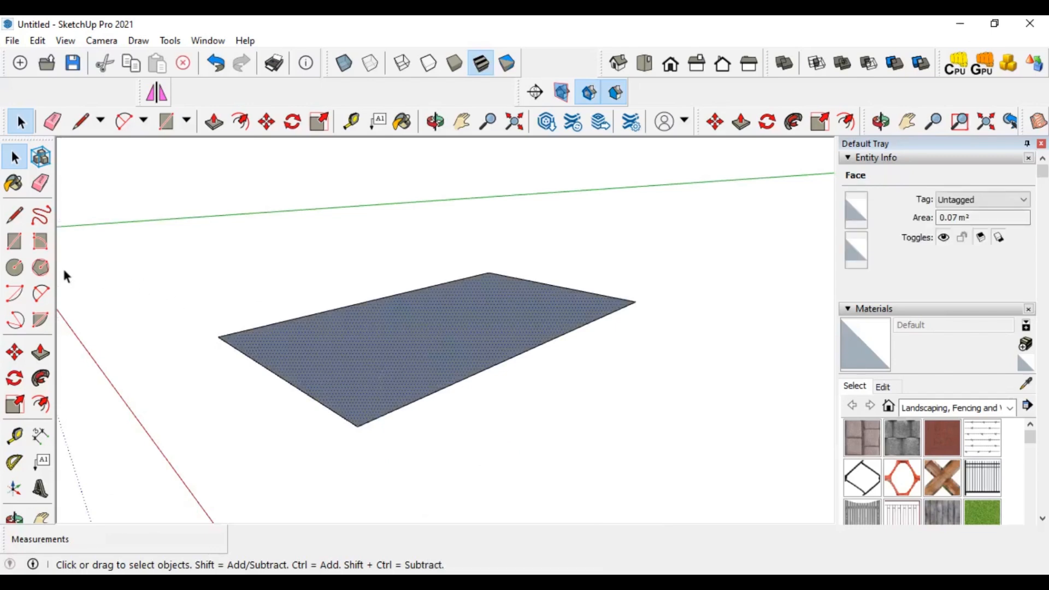
left_click(40, 352)
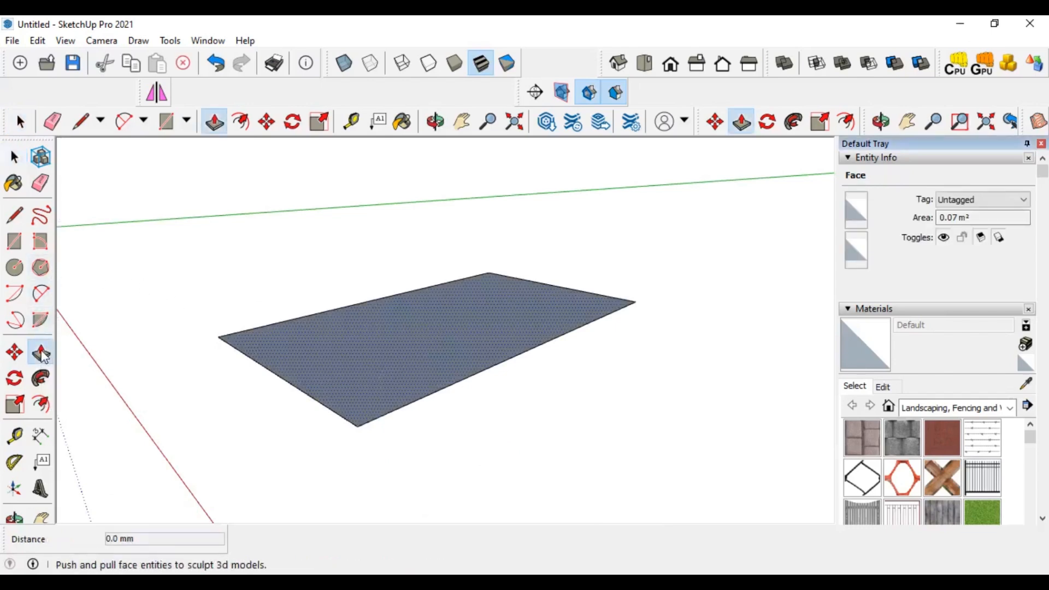
left_click(457, 334)
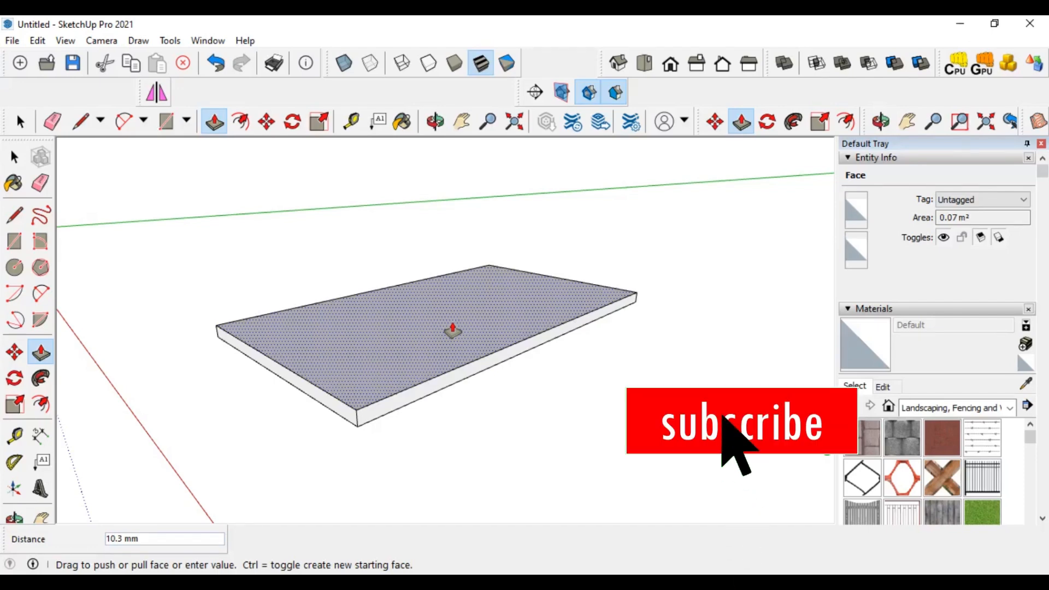
type("2")
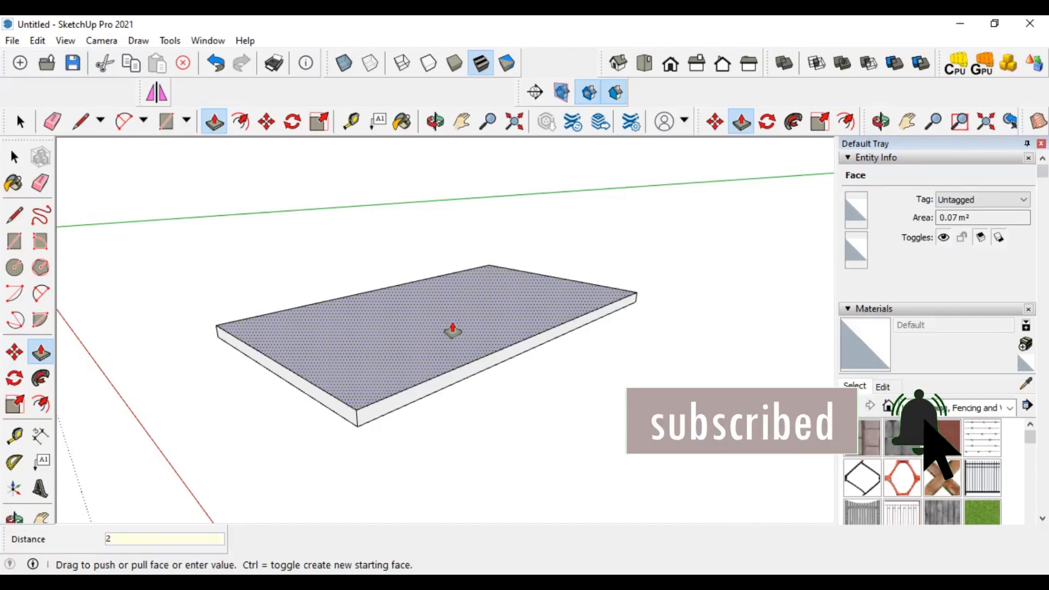
type("0")
key("Return")
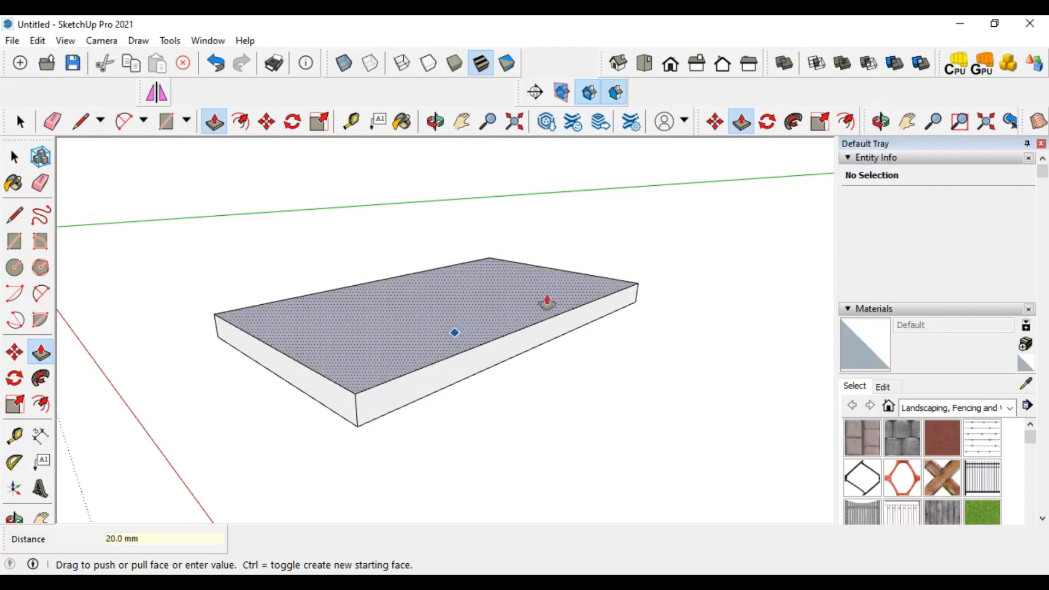
- Make the whole extruded board a component with the definition name "350X200mm Board"
left_click(15, 157)
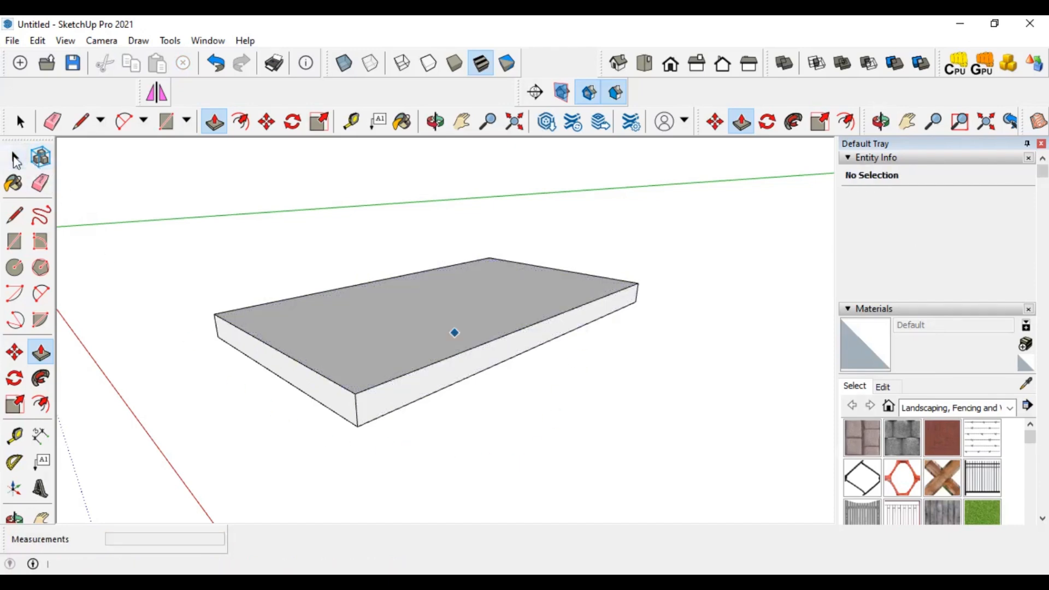
triple_click(434, 312)
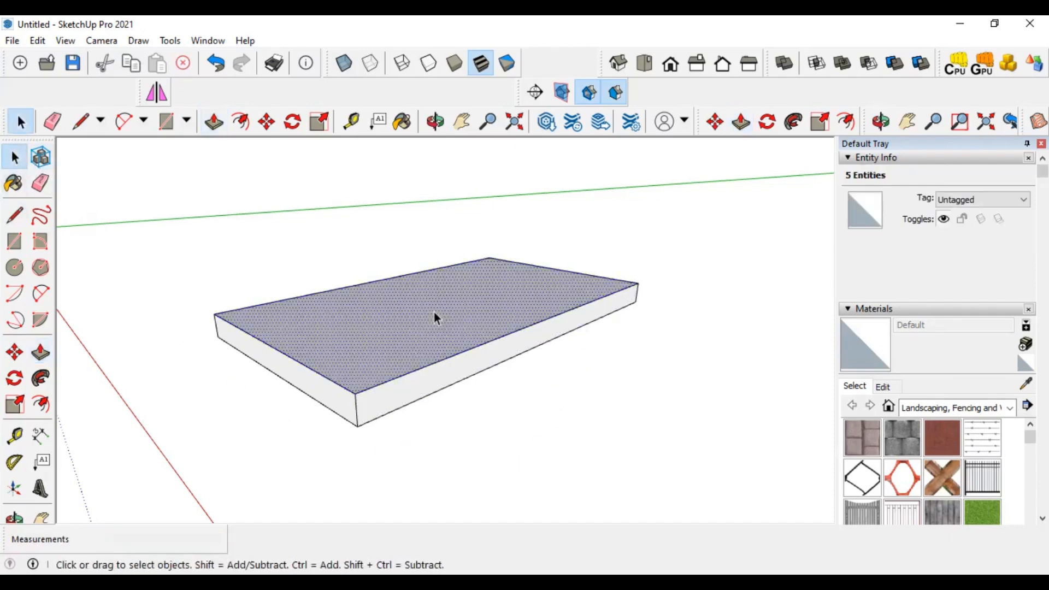
right_click(421, 328)
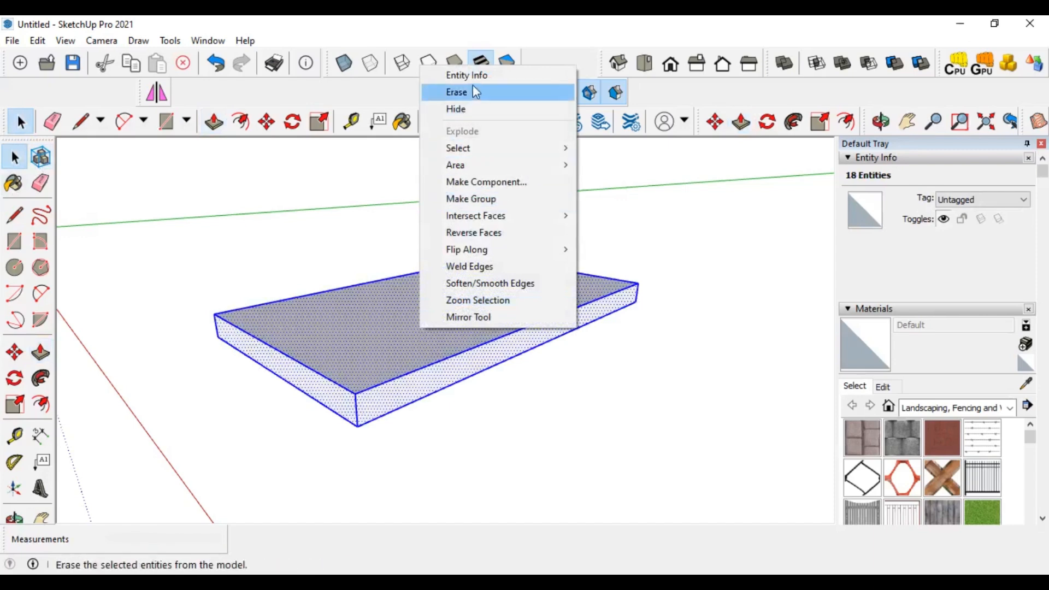
left_click(470, 183)
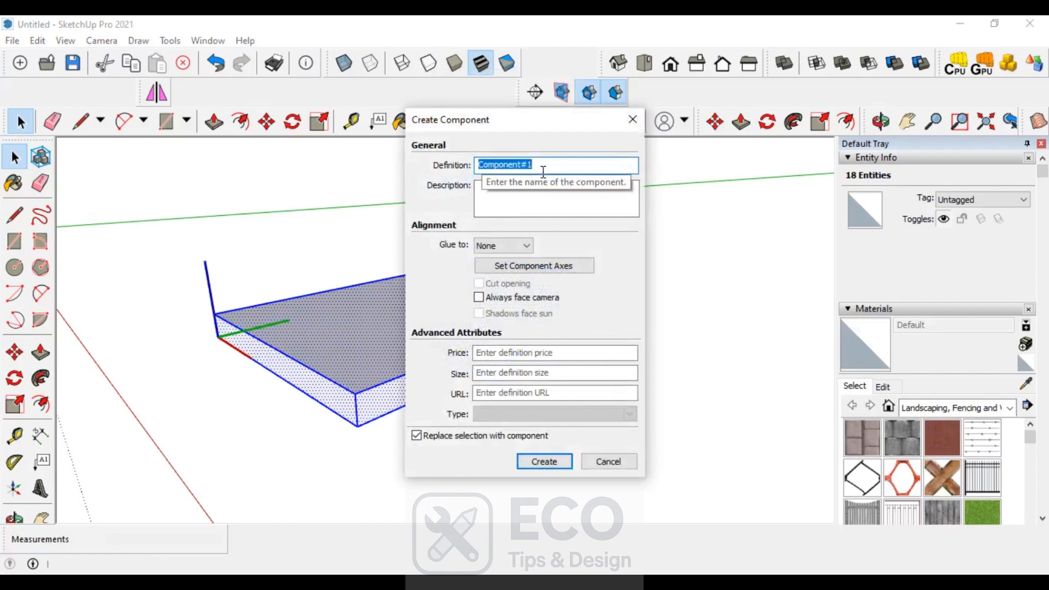
type("350X200mm Board")
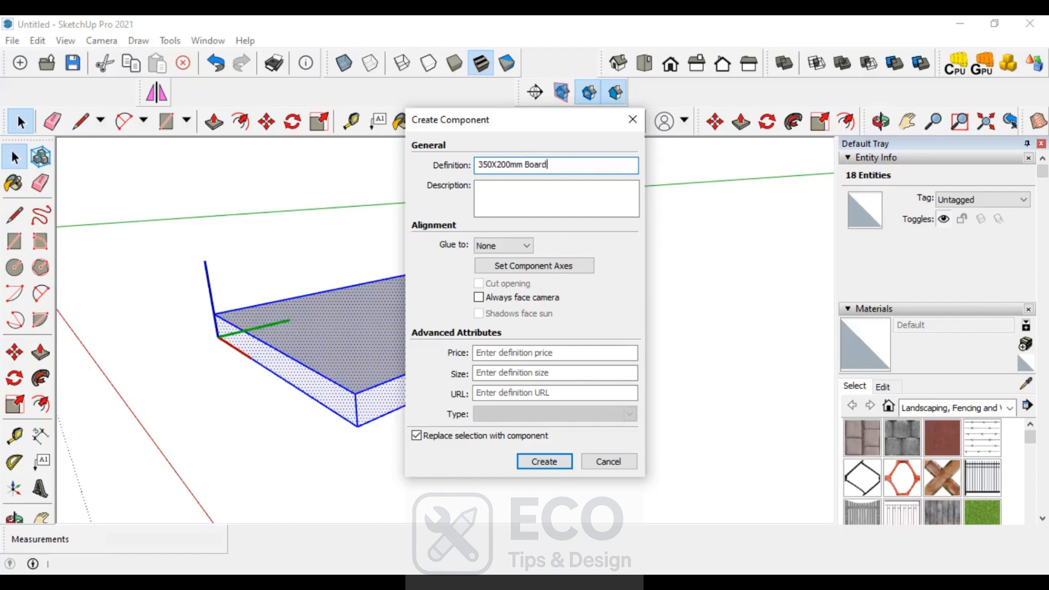
left_click(544, 462)
- Change the axes of the 350X200mm board component, placing the origin at its lower front-left corner
right_click(333, 364)
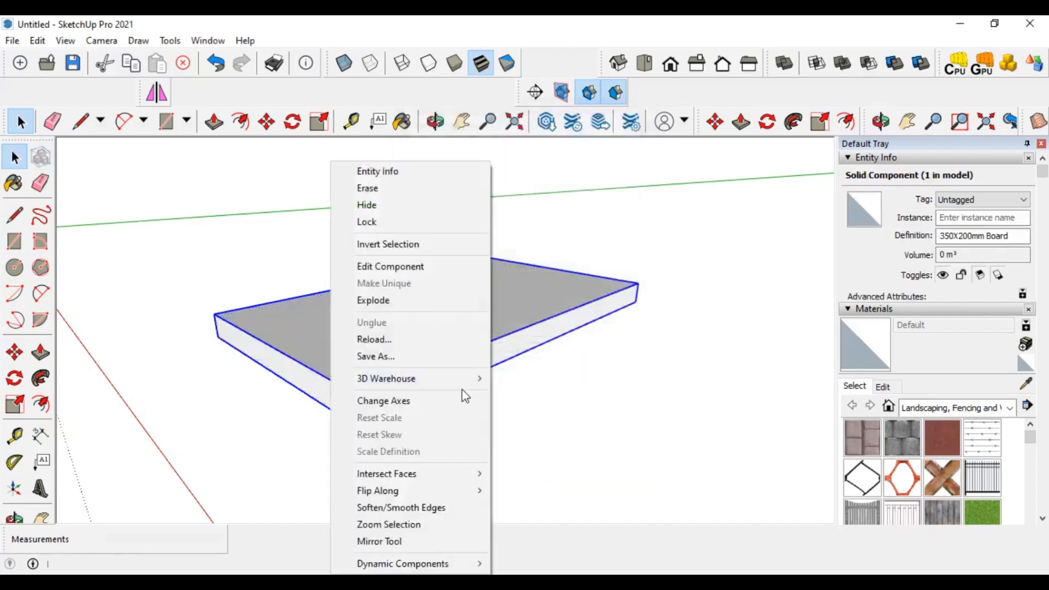
left_click(614, 368)
middle_click_drag(614, 368, 346, 382)
scroll(334, 394, "down", 2)
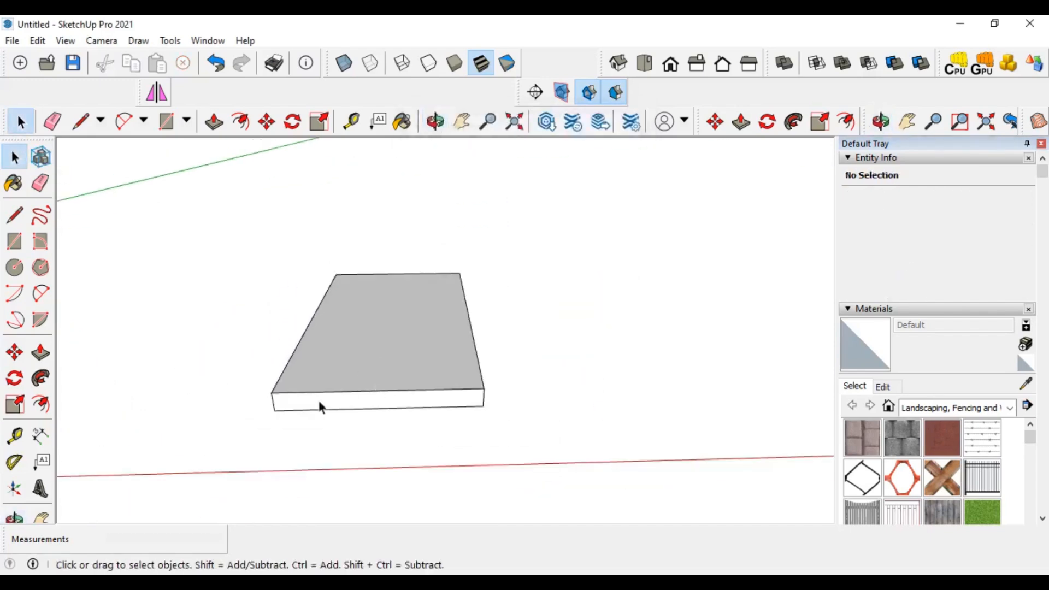
right_click(298, 406)
left_click(352, 400)
left_click(274, 410)
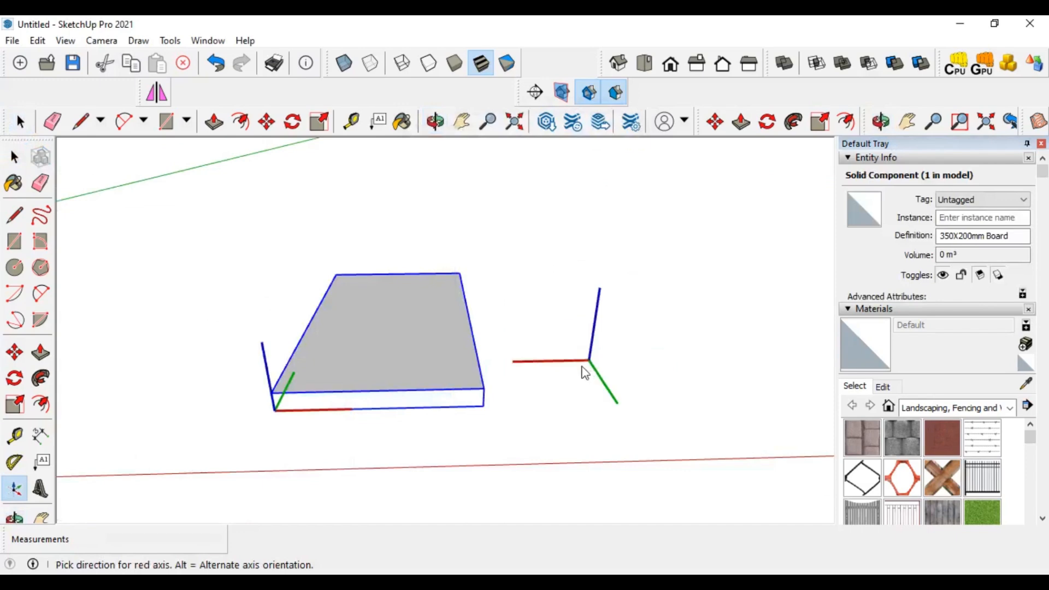
key("space")
middle_click_drag(391, 369, 306, 351)
scroll(427, 344, "down", 2)
middle_click_drag(486, 339, 358, 392)
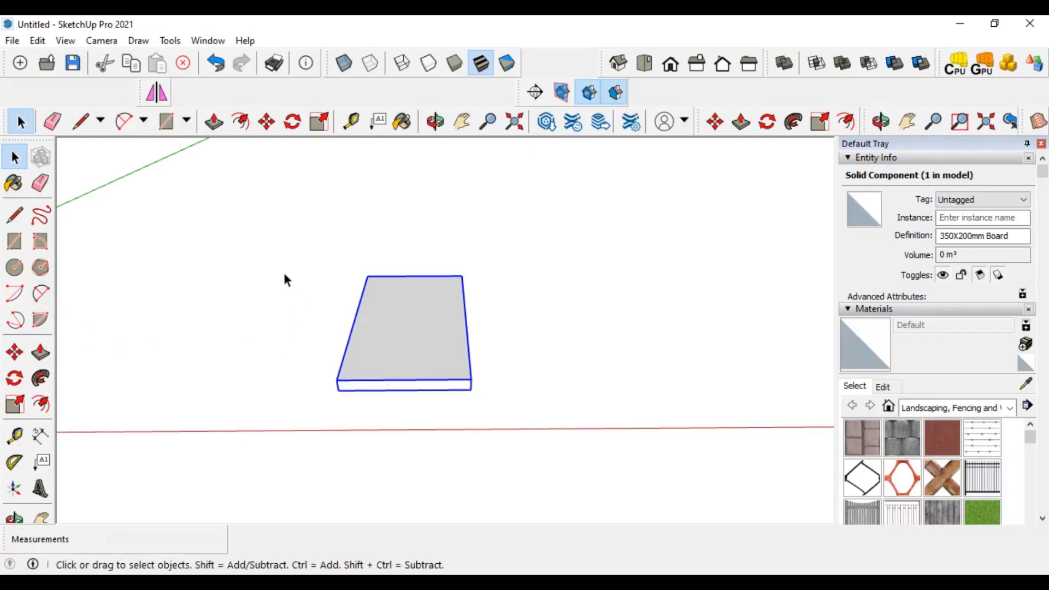
- In top view, draw a 200 x 200 mm square to the left of the existing board
left_click(221, 253)
left_click(14, 241)
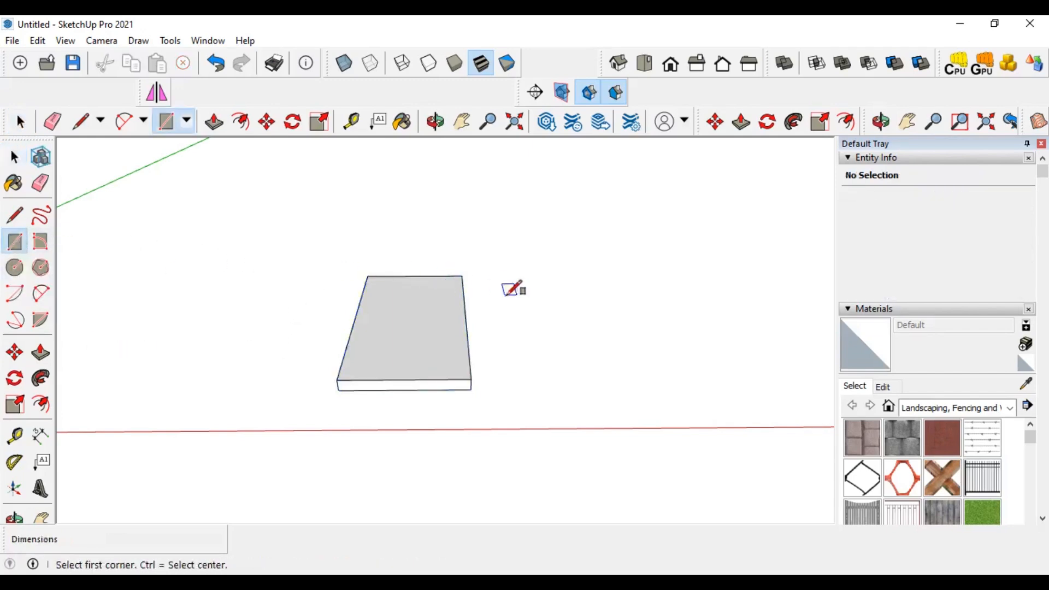
left_click(643, 63)
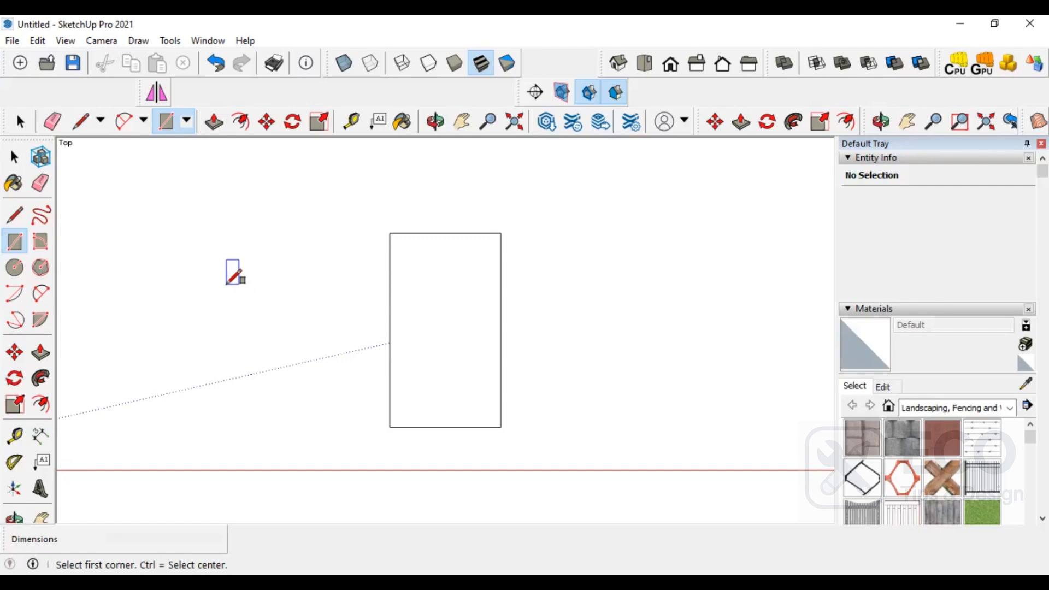
left_click(224, 284)
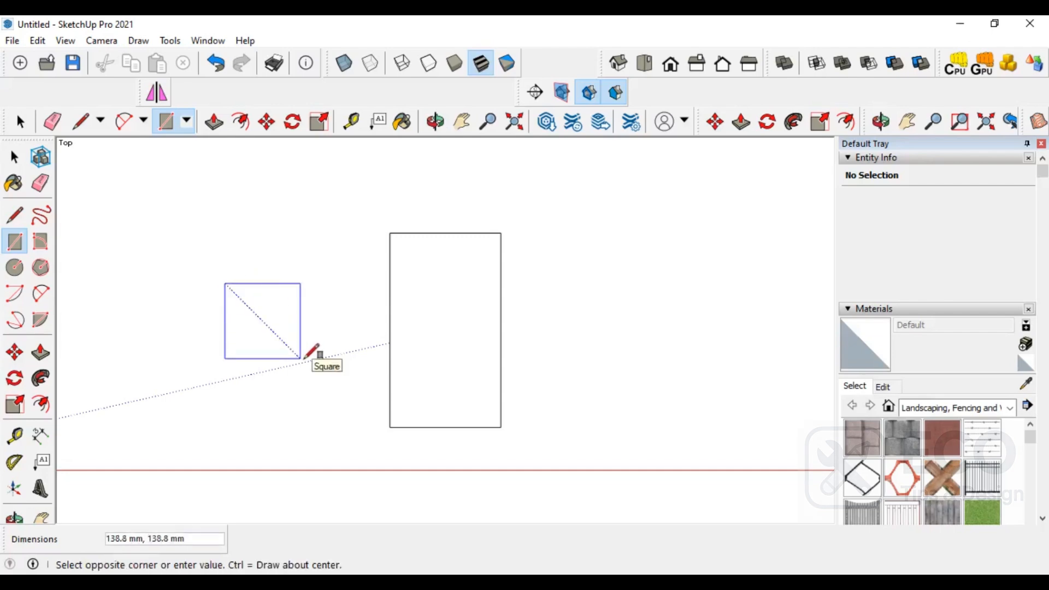
type("200,200")
key("Return")
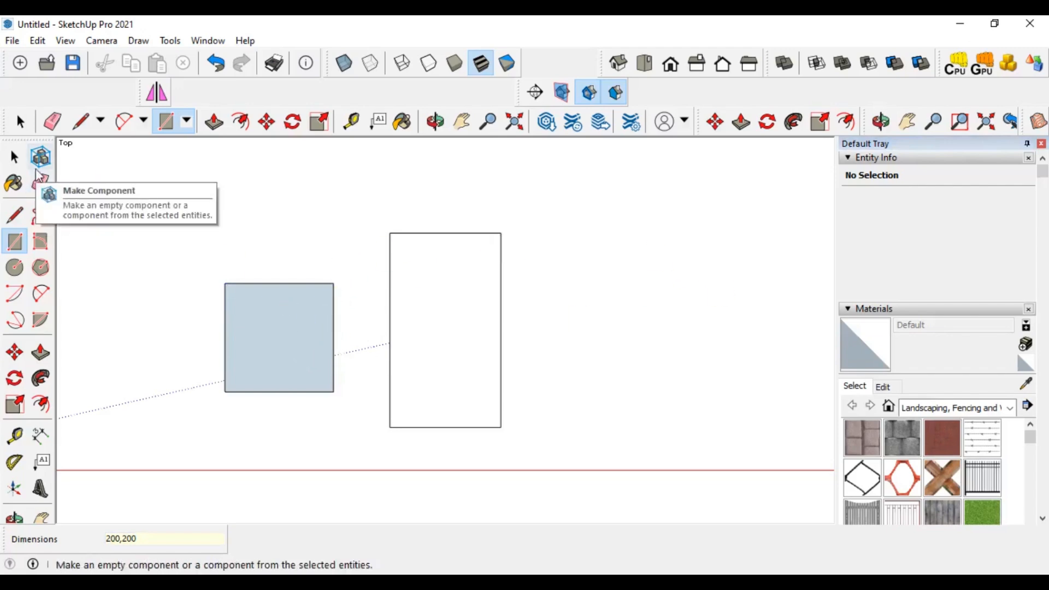
- Extrude the 200 x 200 mm square upward by 20 mm with Push/Pull
left_click(15, 158)
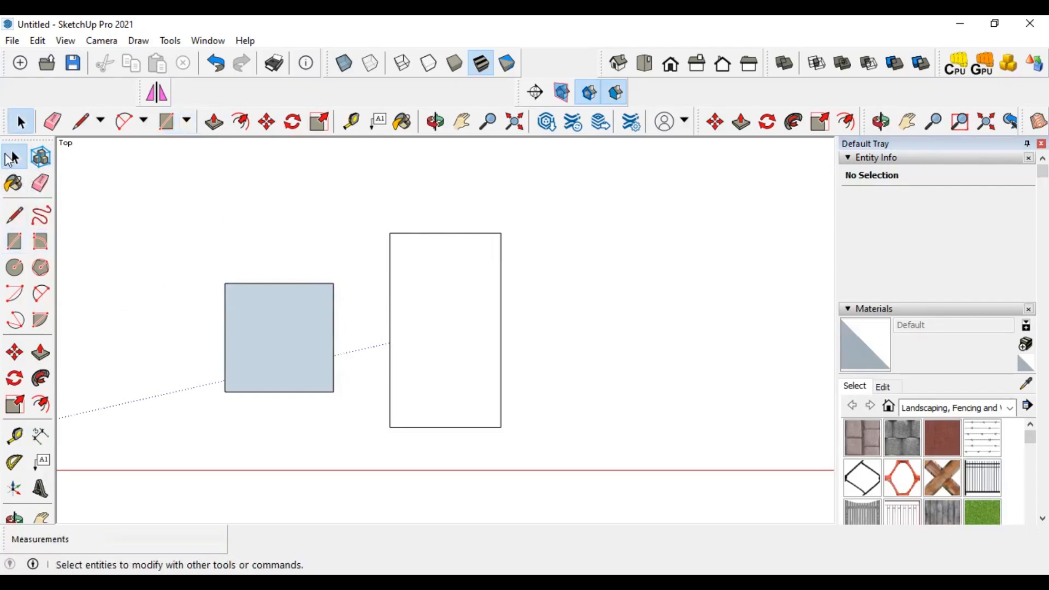
double_click(278, 312)
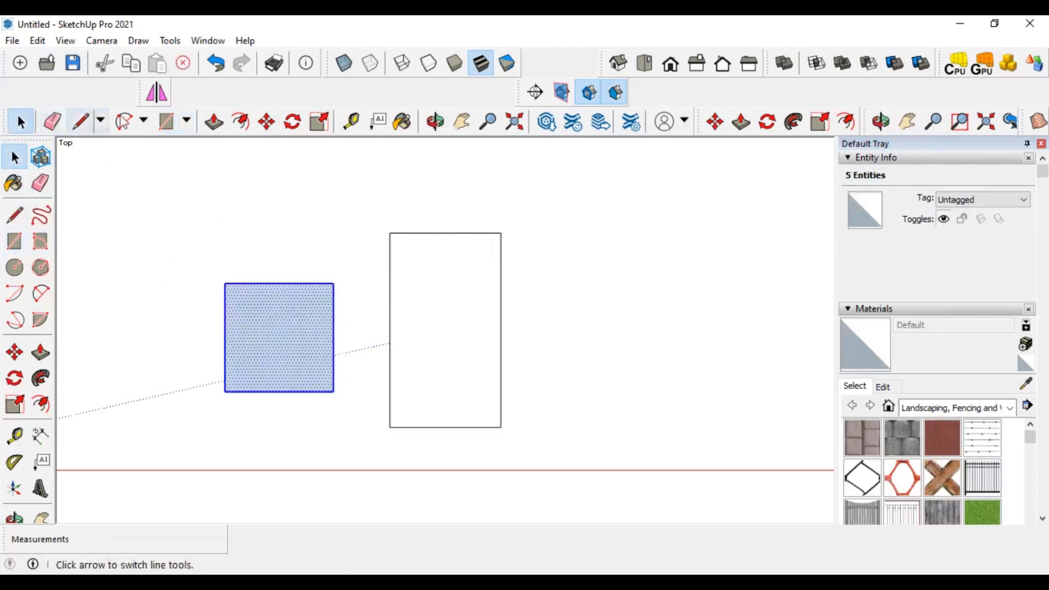
left_click(617, 63)
scroll(353, 319, "up", 3)
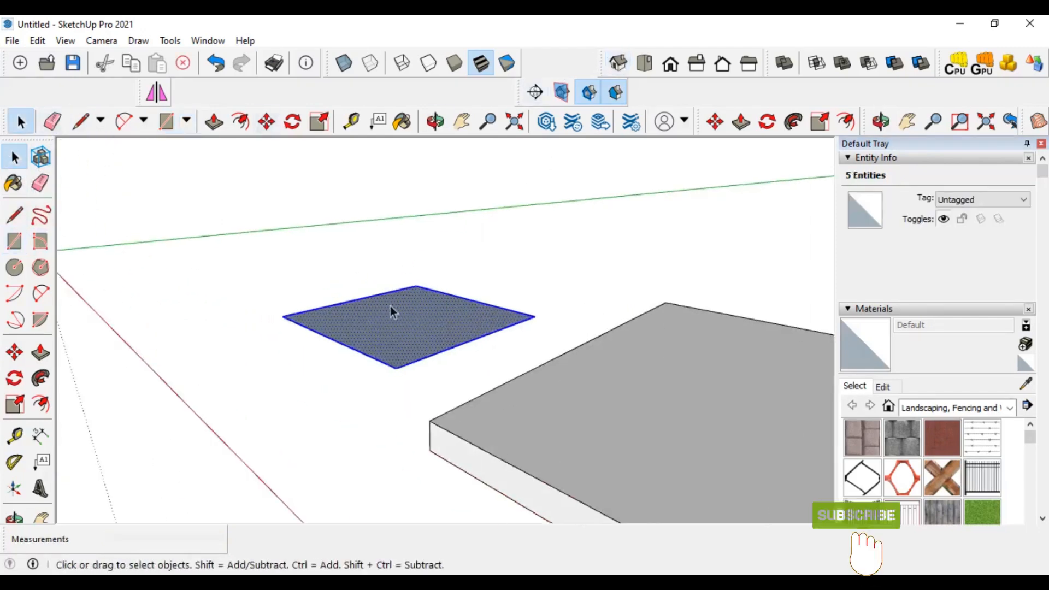
left_click(349, 287)
scroll(396, 323, "up", 3)
left_click(40, 352)
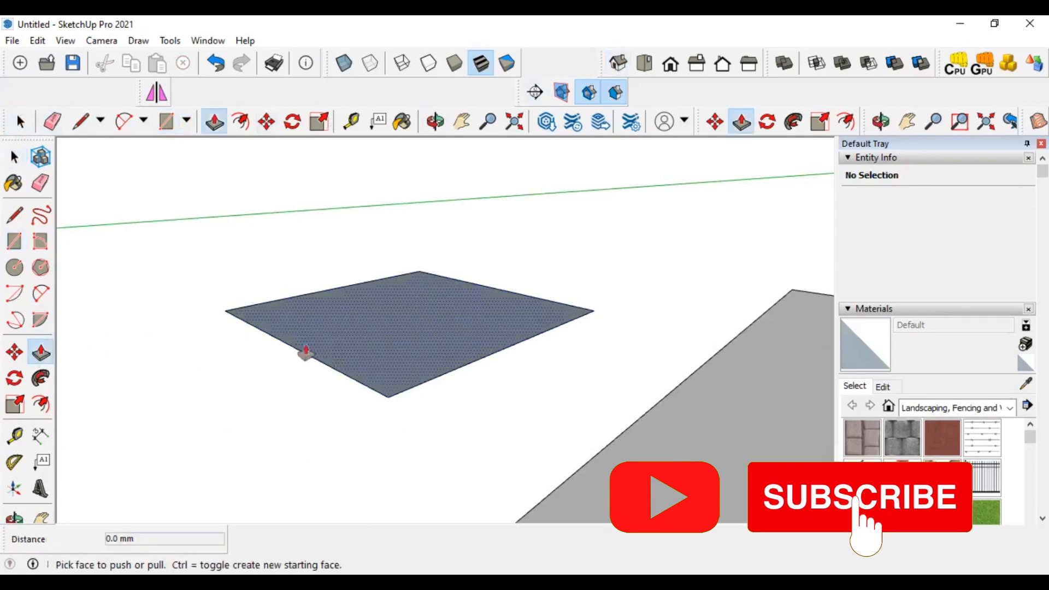
left_click(376, 331)
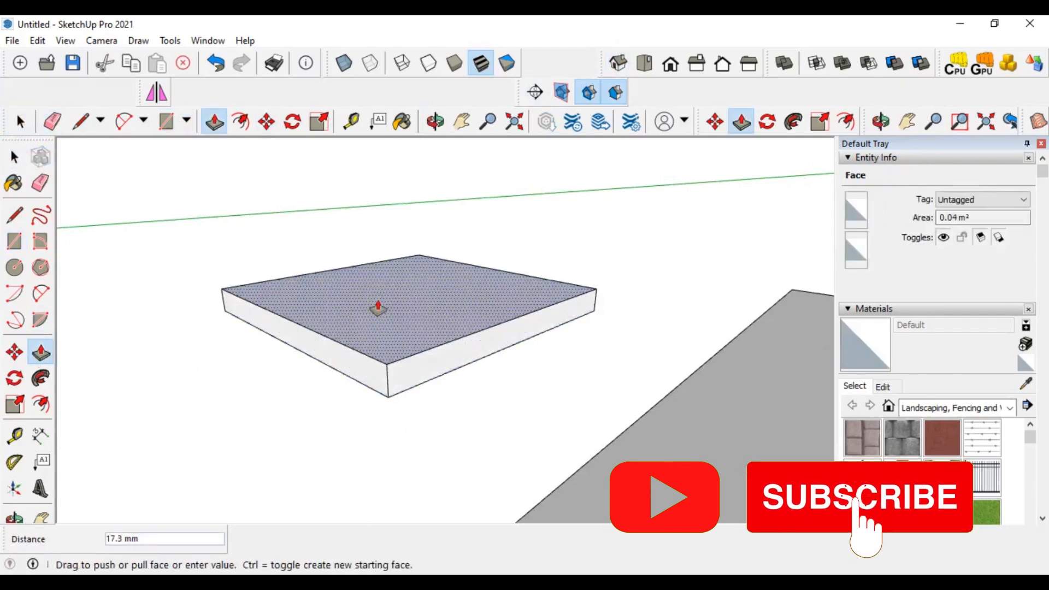
type("20")
key("Return")
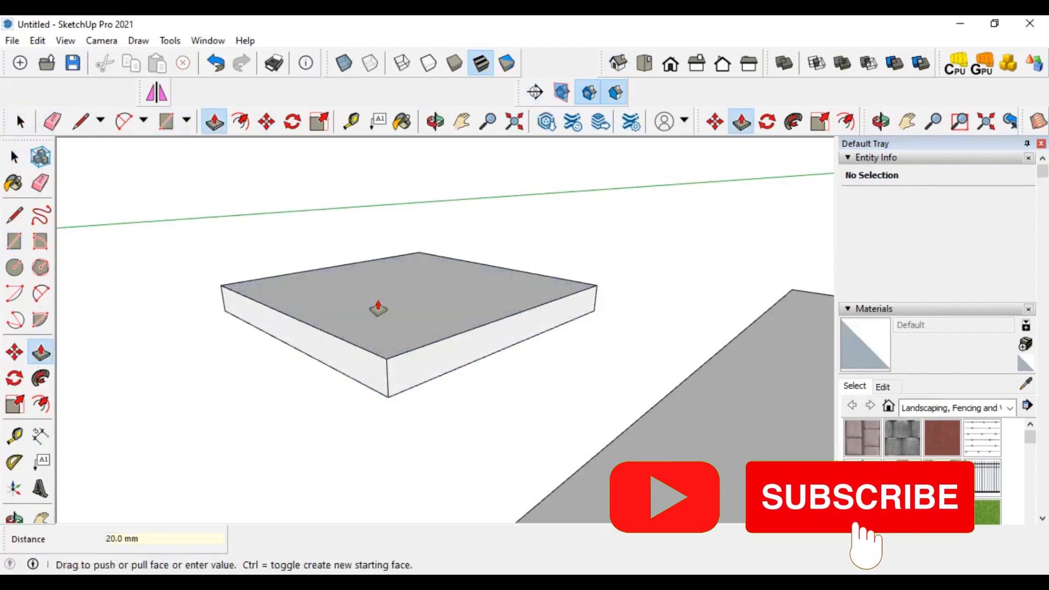
- Make the whole extruded square board a component with the definition name "200X200mm Board"
left_click(14, 157)
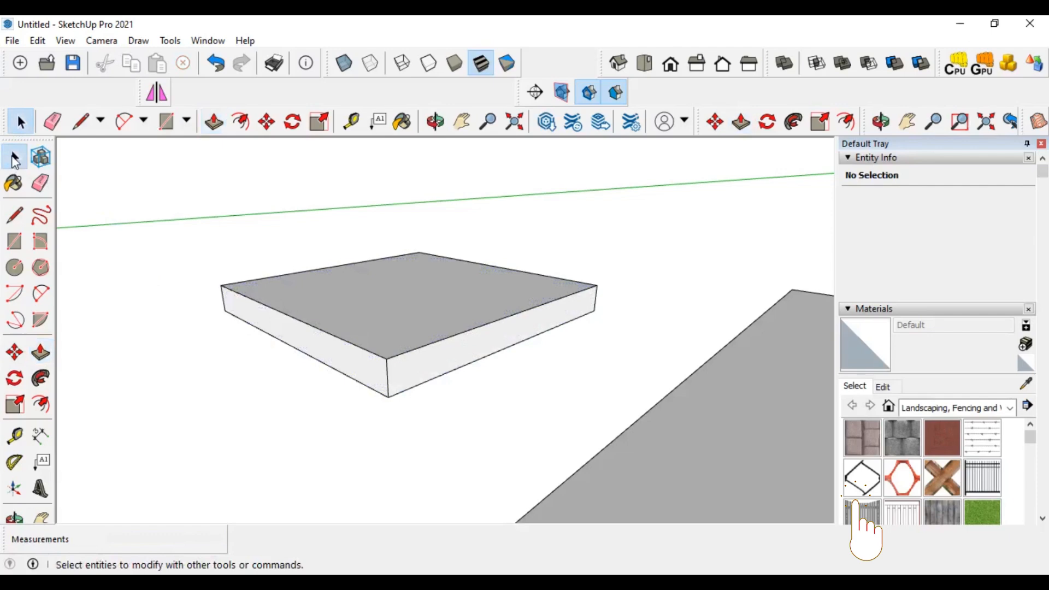
left_click(421, 296)
double_click(421, 295)
triple_click(413, 316)
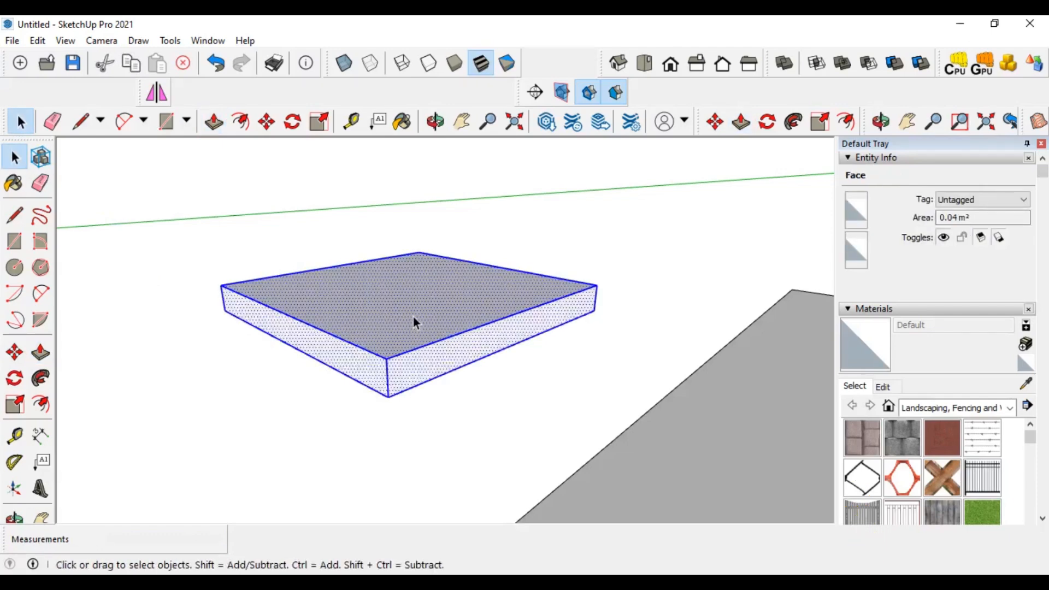
left_click(41, 158)
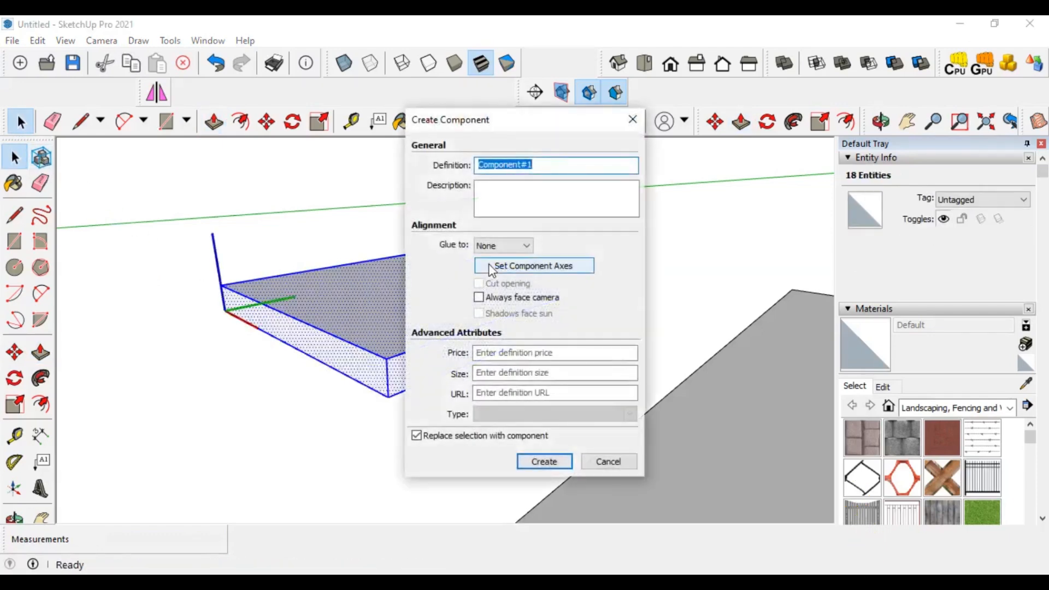
type("200")
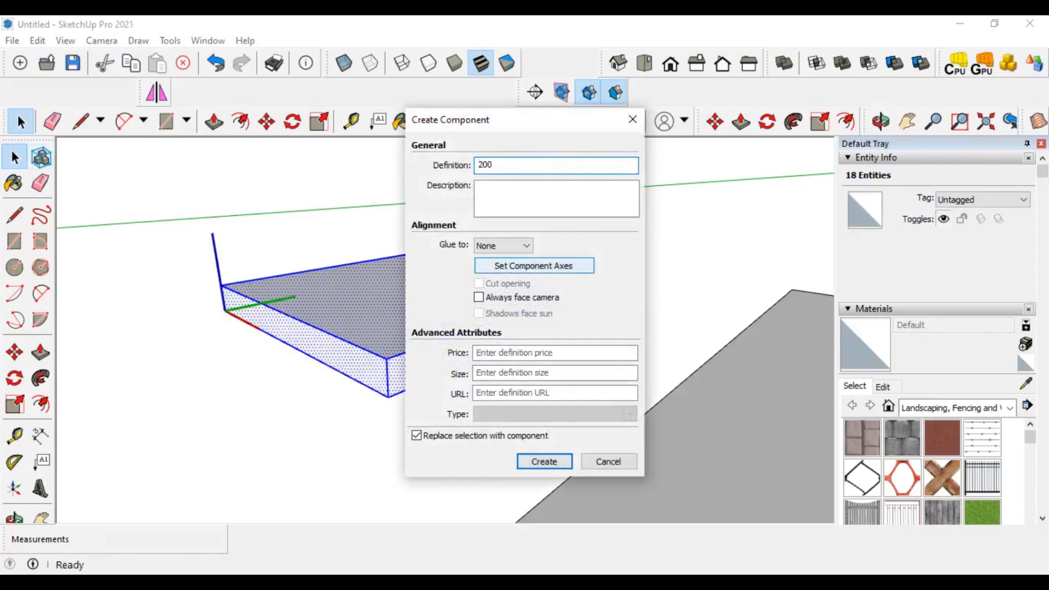
type("X")
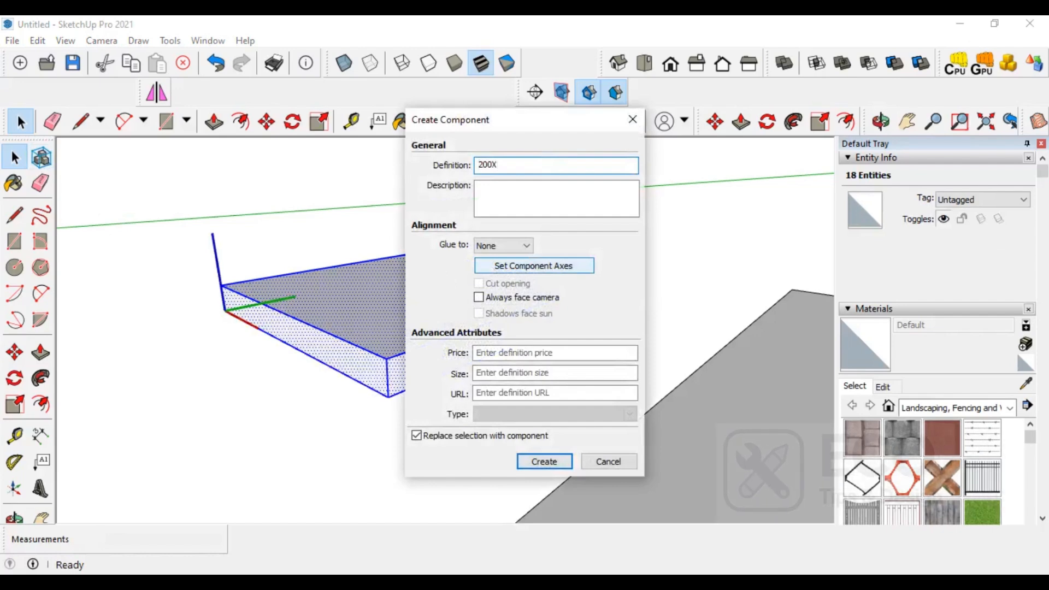
type("200mm")
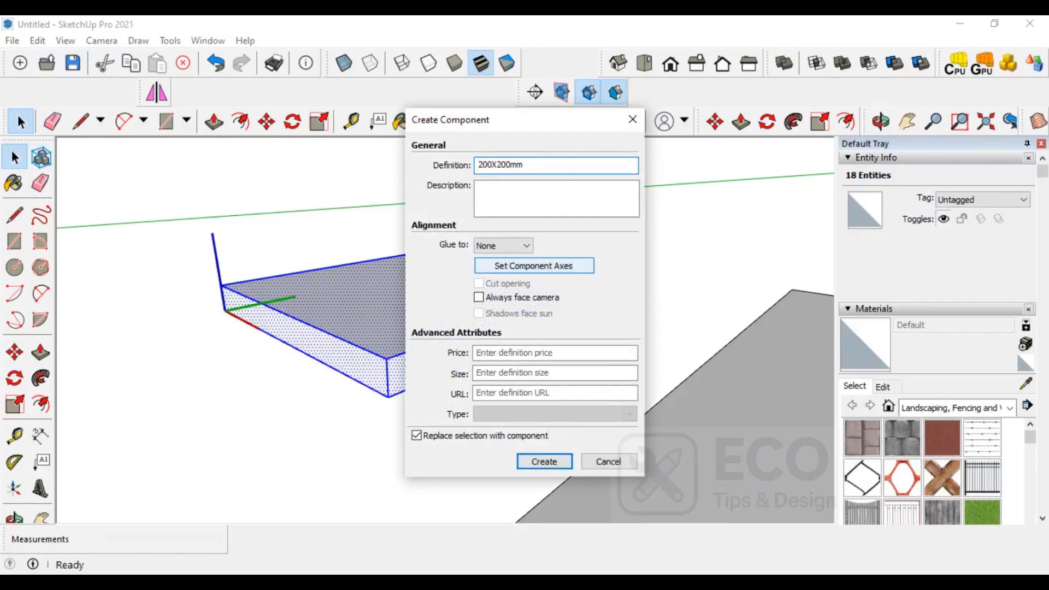
type(" Board")
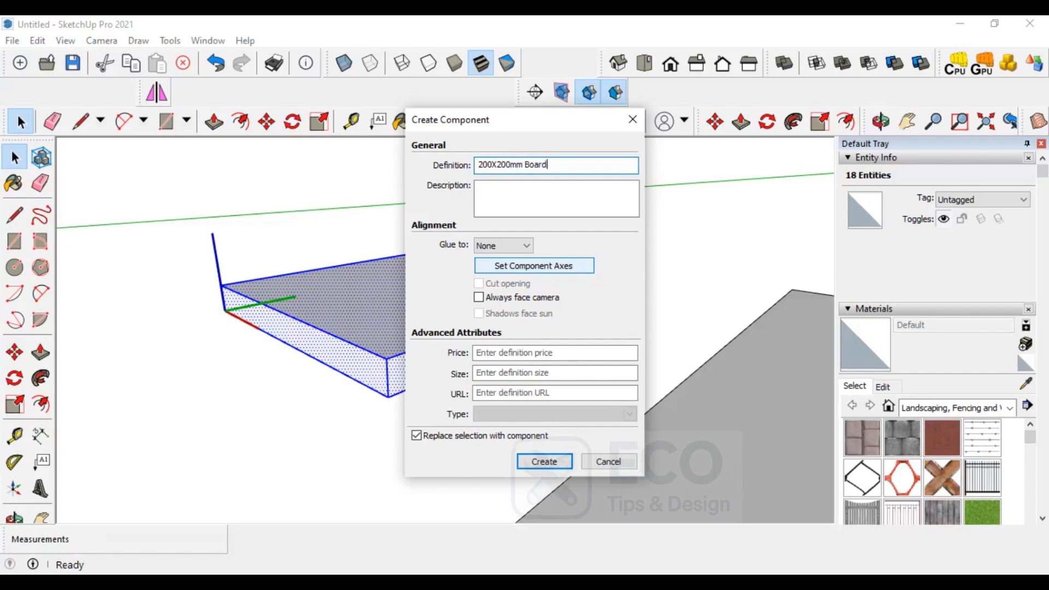
left_click(555, 460)
- Try to set the component axes of the 200 x 200 mm board by placing a new origin
right_click(284, 371)
left_click(291, 400)
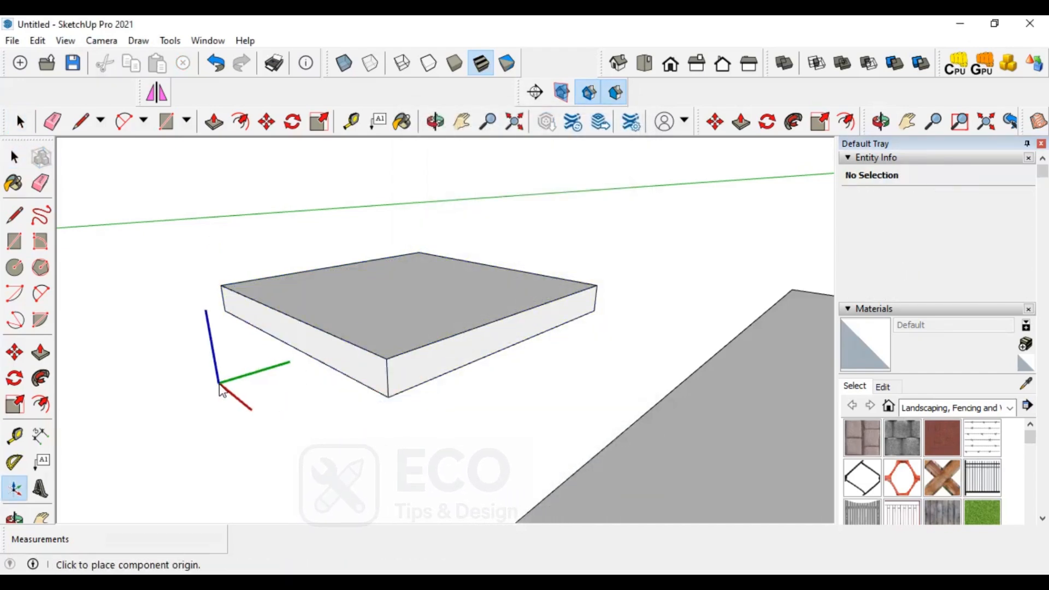
left_click(221, 389)
middle_click_drag(223, 369, 418, 409)
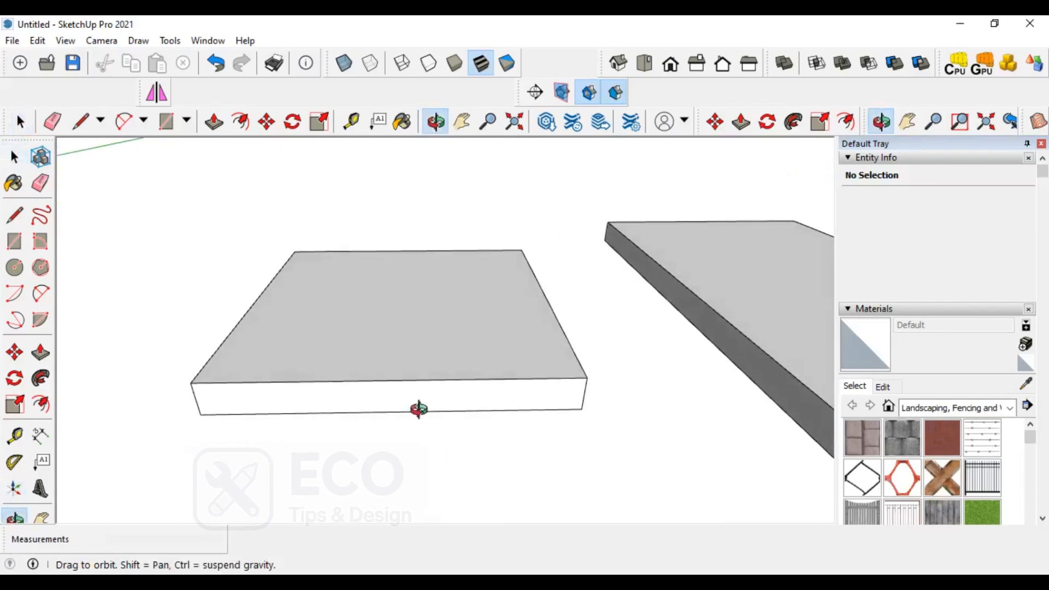
scroll(402, 313, "down", 3)
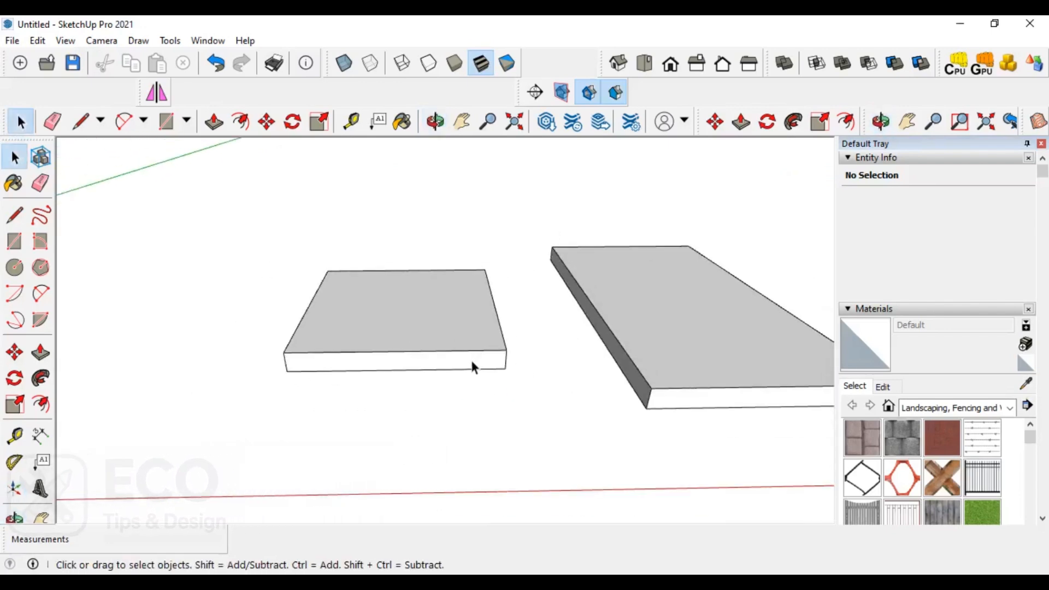
- Examine both boards in isometric view by selecting them and their parts, to check which one is still loose geometry
left_click(617, 63)
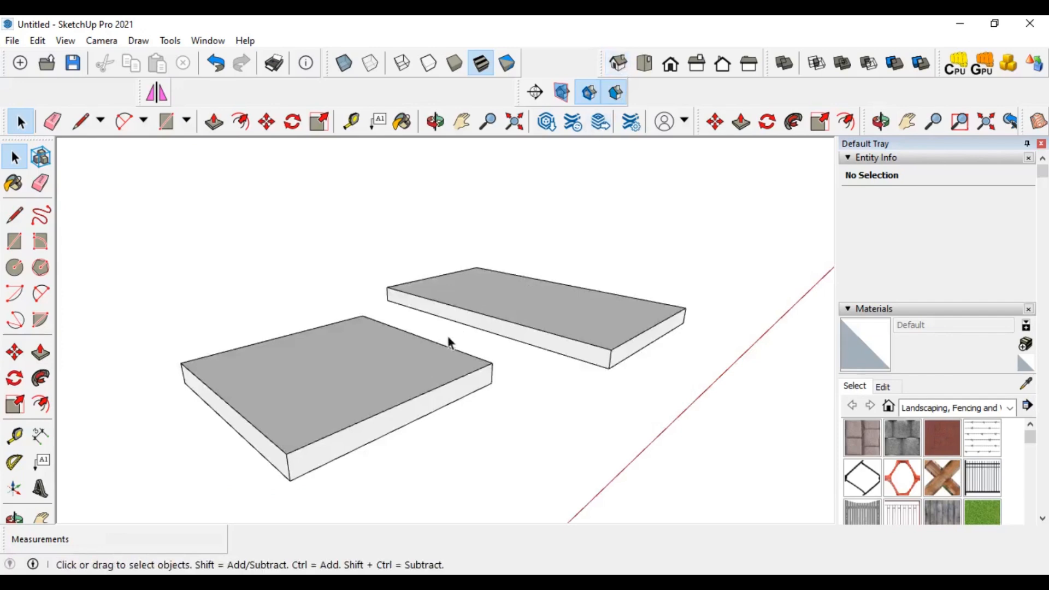
left_click(354, 366)
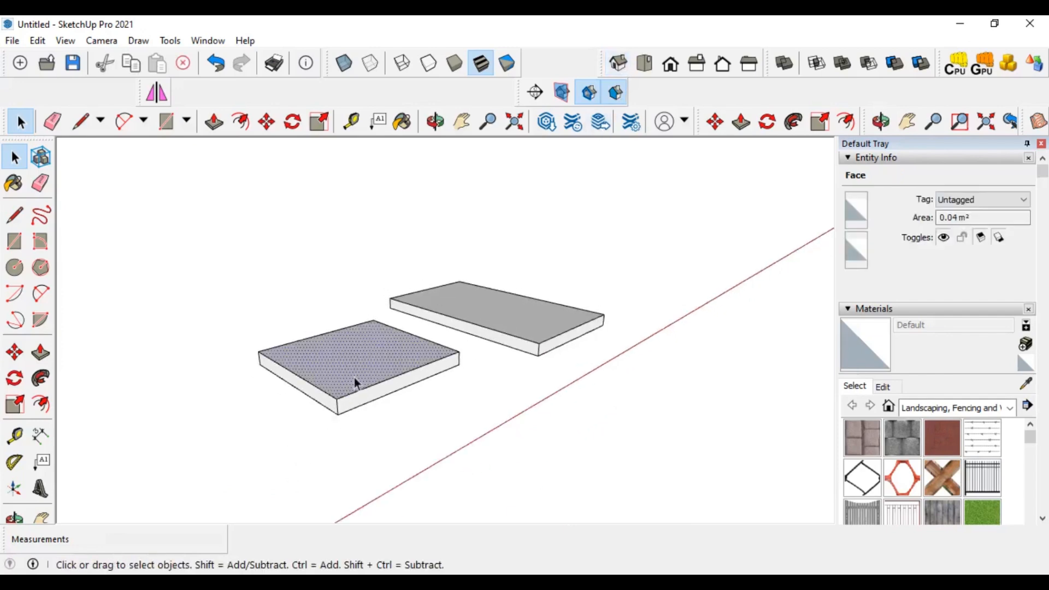
scroll(348, 399, "up", 2)
left_click(347, 390)
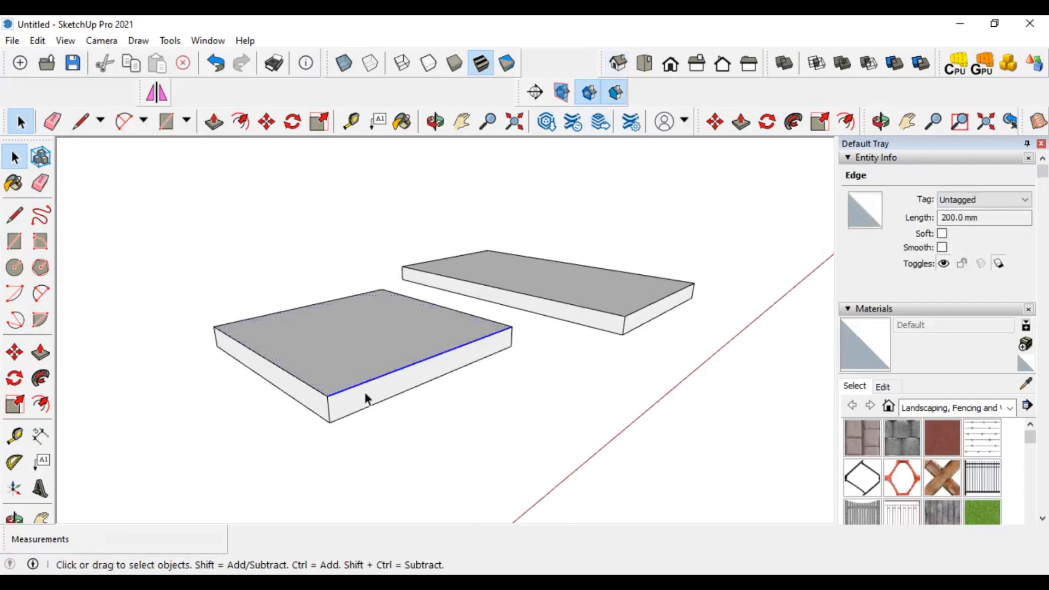
left_click(358, 358)
left_click(358, 396)
double_click(358, 397)
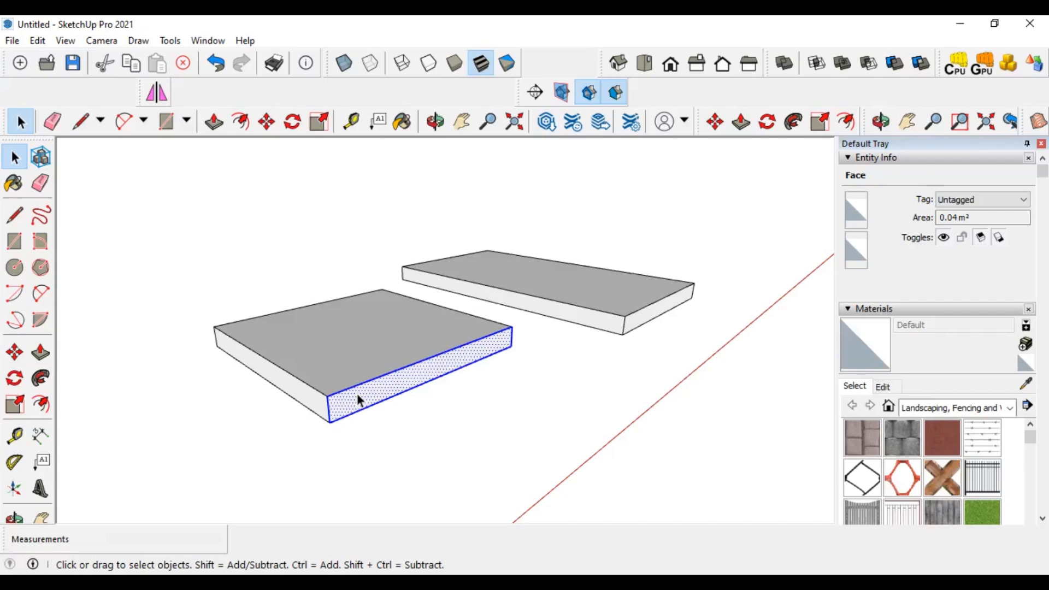
triple_click(333, 372)
left_click(158, 298)
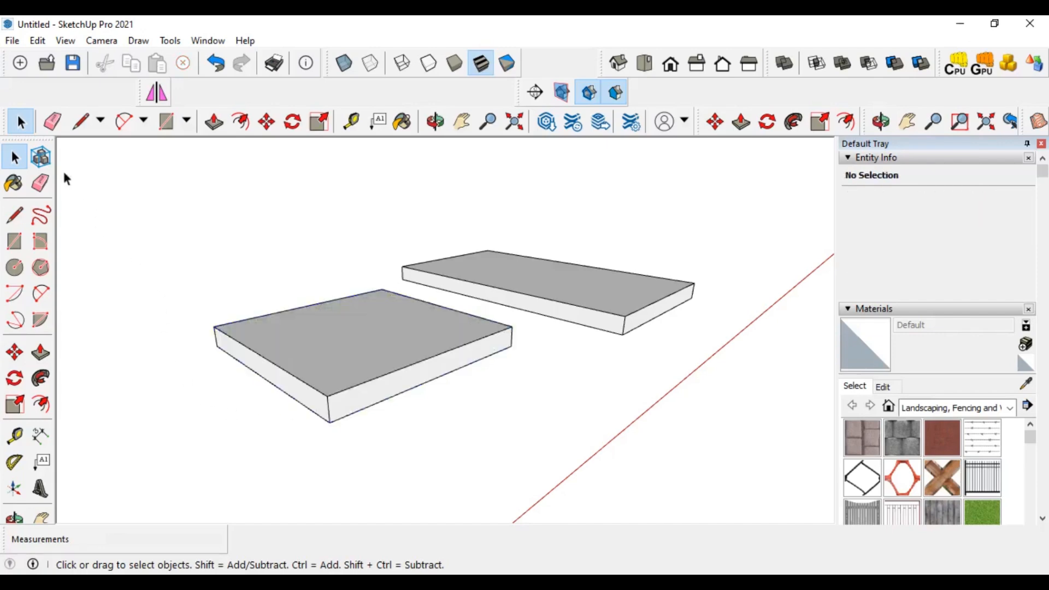
left_click(41, 159)
key("space")
left_click(637, 299)
left_click(412, 343)
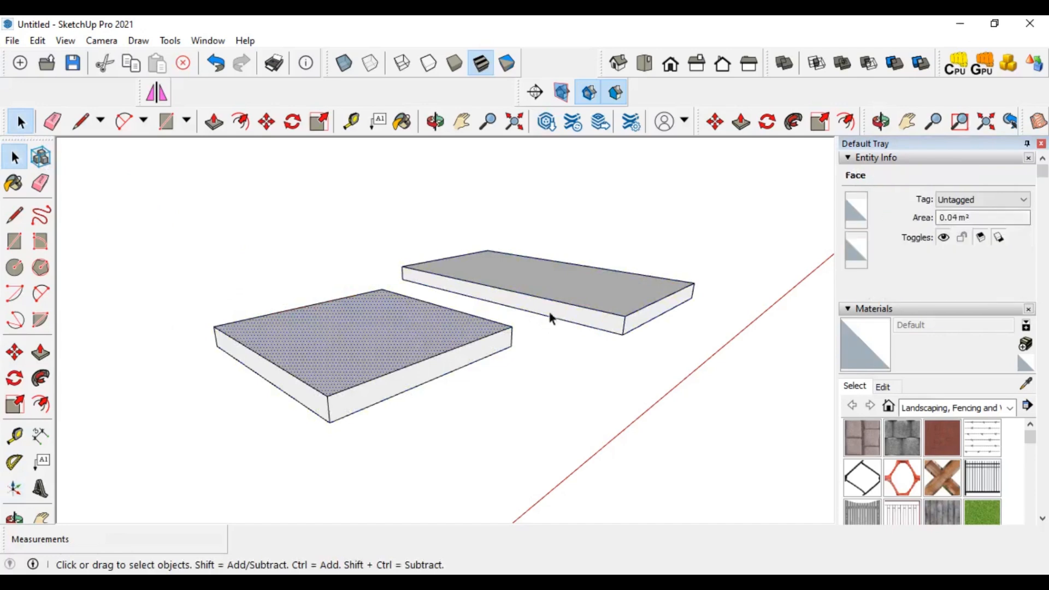
left_click(579, 296)
- Make the whole 200 x 200 mm board a component with the definition name "200X200mm" and select it
double_click(374, 339)
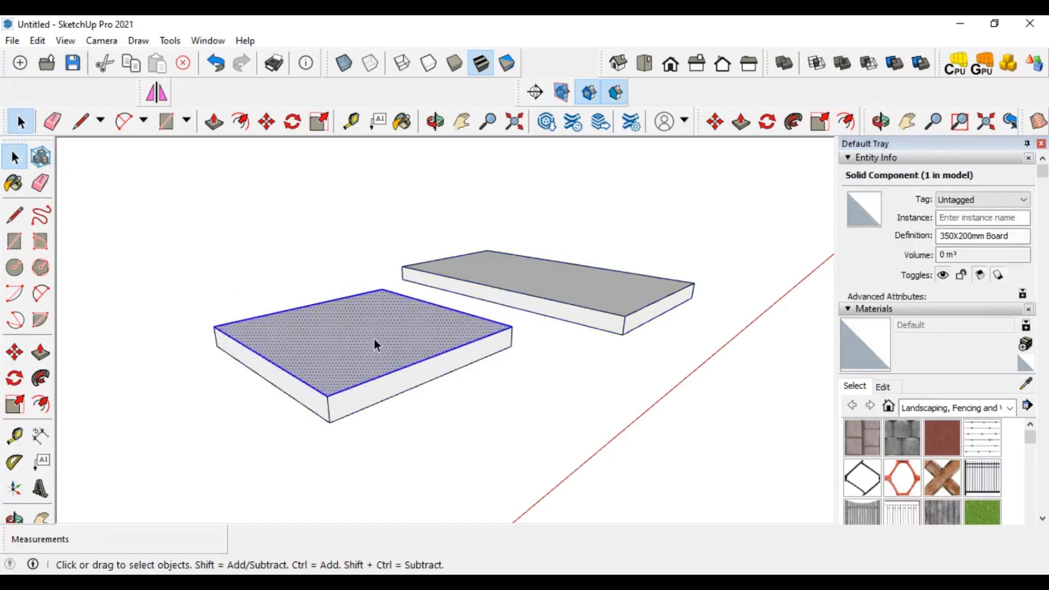
left_click(373, 338)
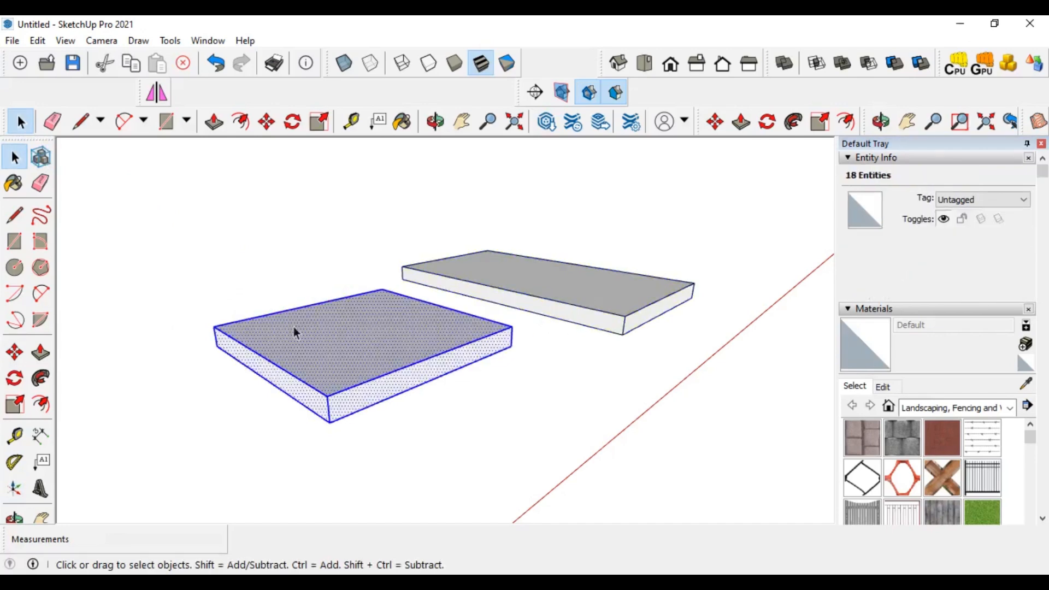
left_click(40, 158)
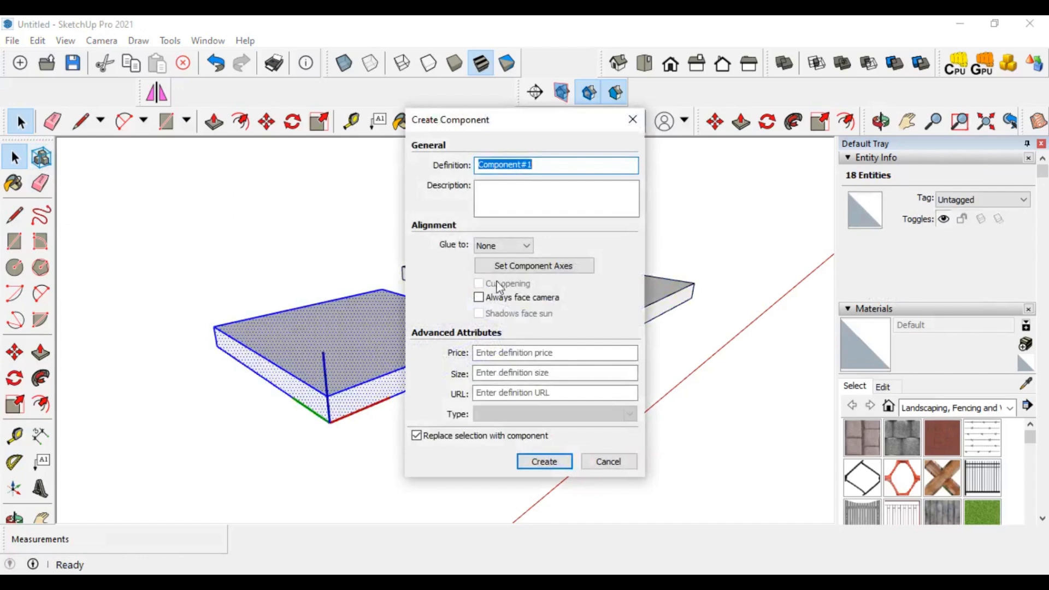
type("200X200mm")
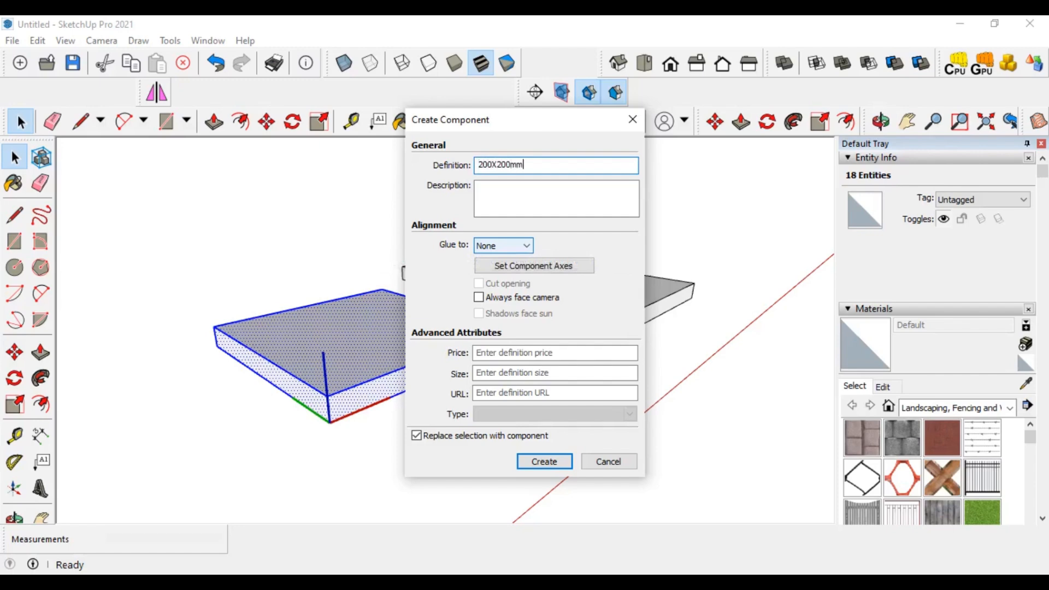
left_click(544, 461)
left_click(405, 452)
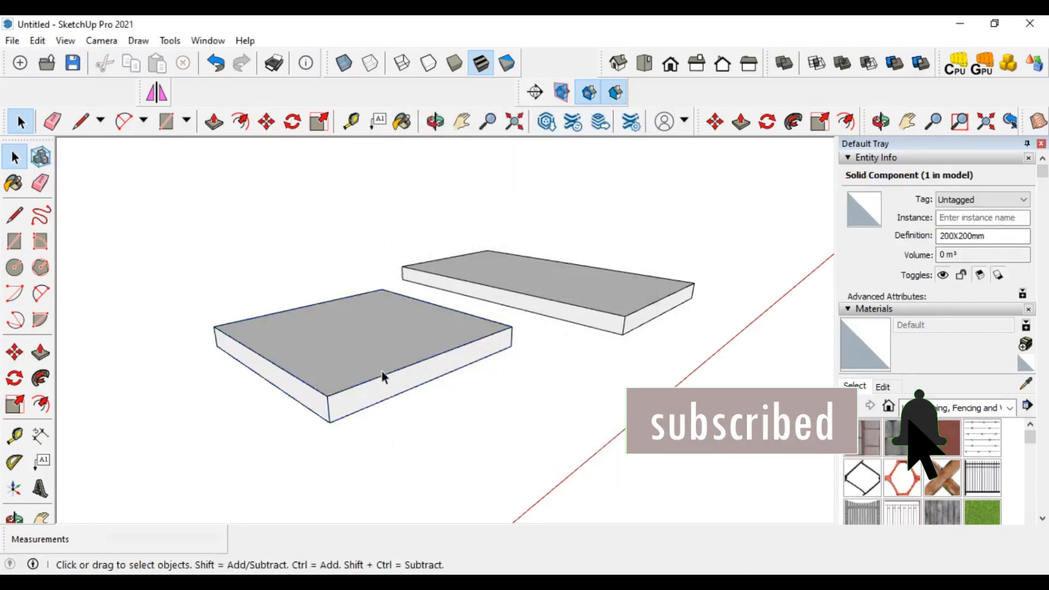
left_click(384, 375)
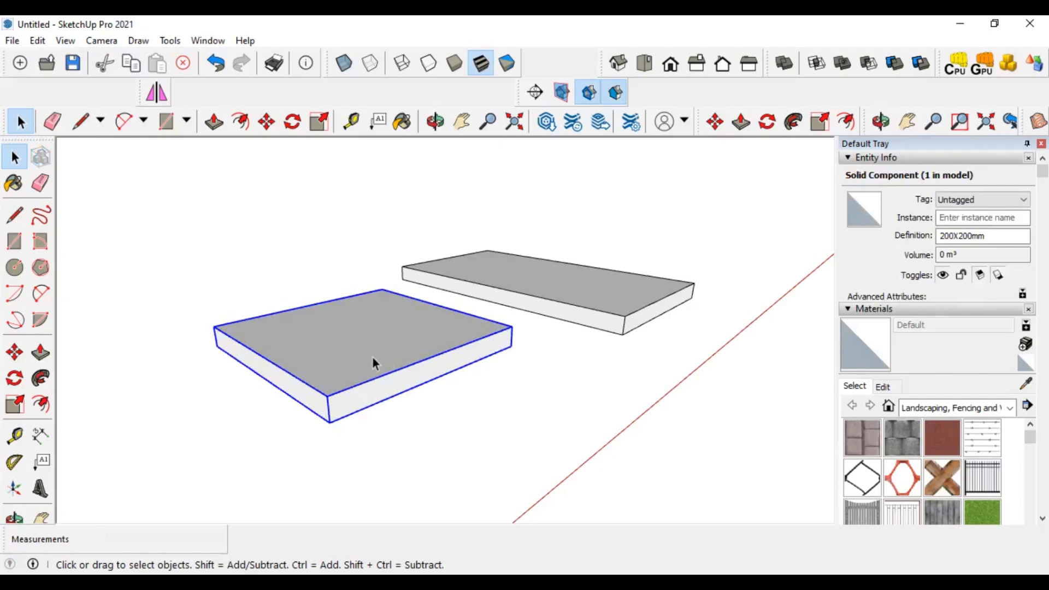
- Collapse the materials section, open the list of components in the model, and look through its entries
left_click(848, 310)
left_click(857, 329)
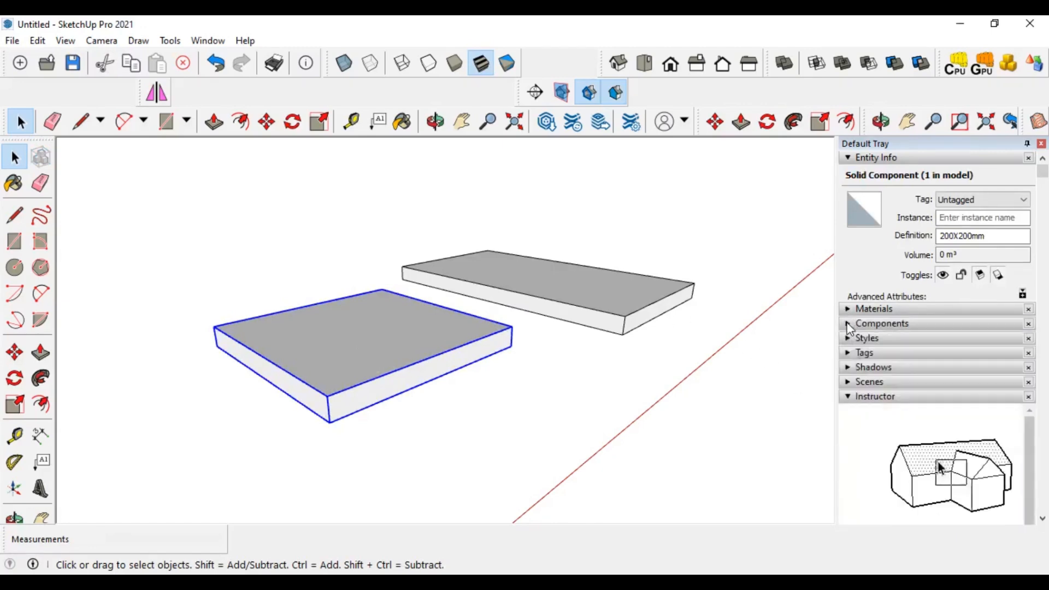
left_click(857, 329)
scroll(922, 373, "down", 3)
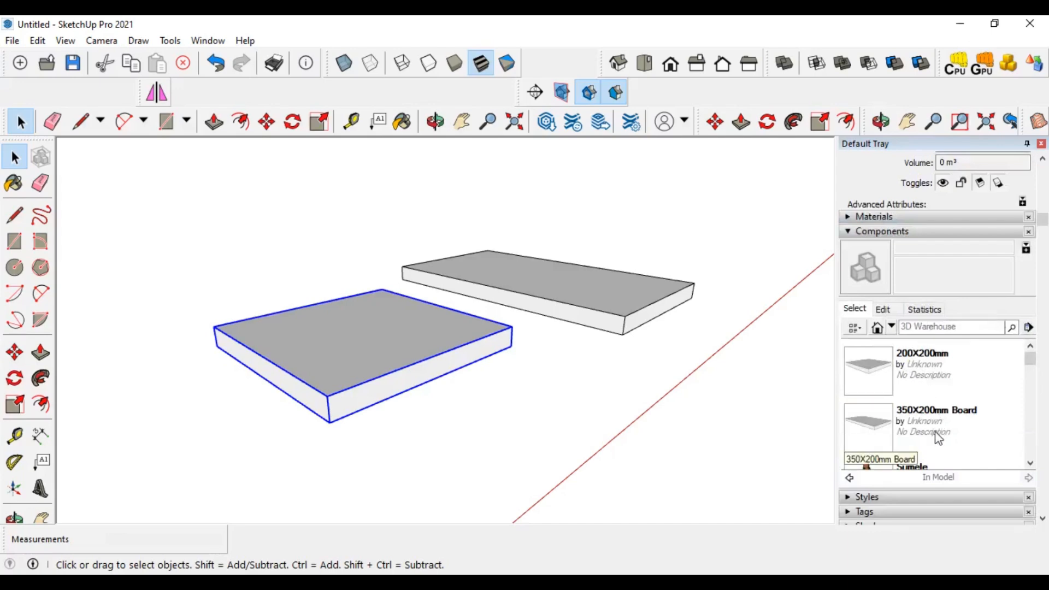
scroll(946, 425, "down", 1)
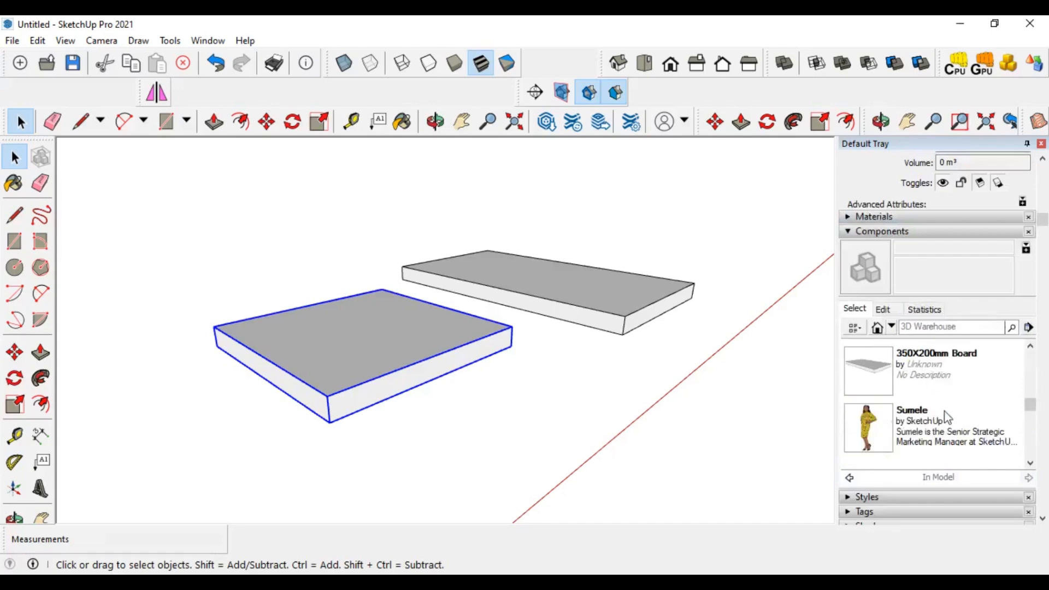
scroll(945, 422, "up", 1)
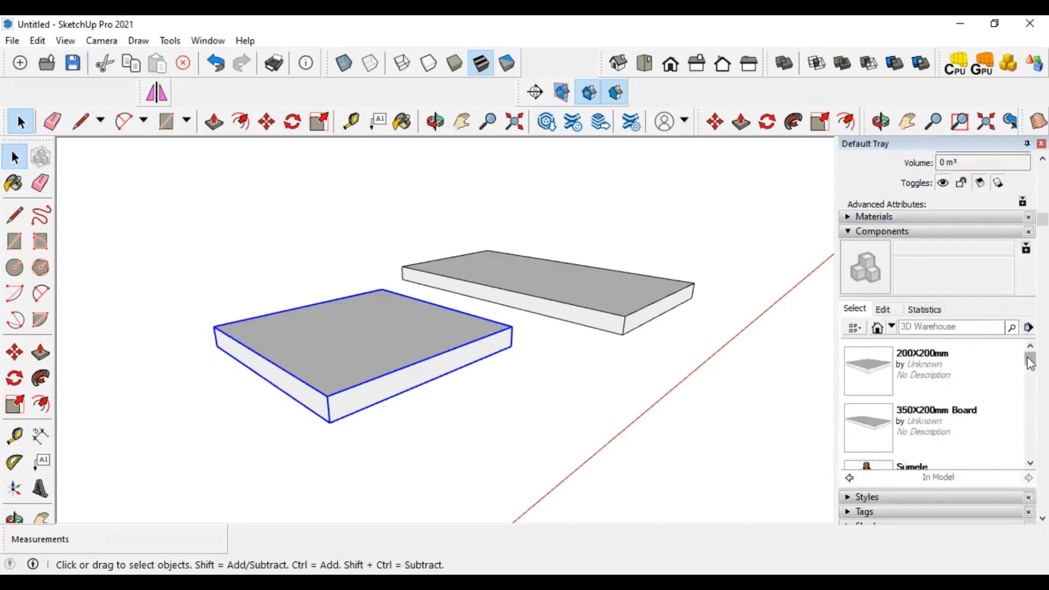
left_click(1031, 463)
left_click(1030, 464)
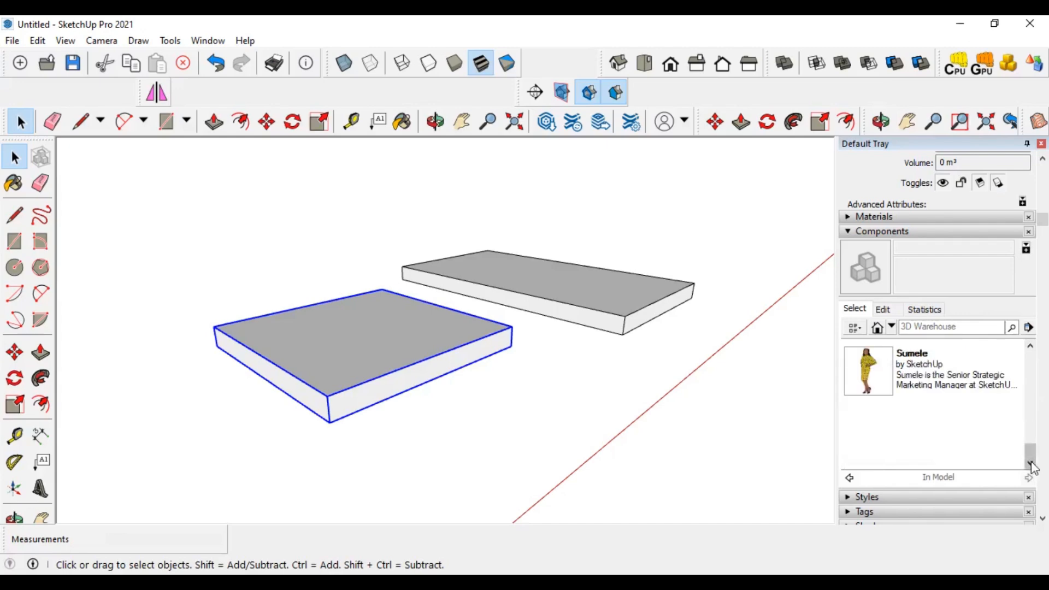
left_click(1030, 346)
left_click(1030, 345)
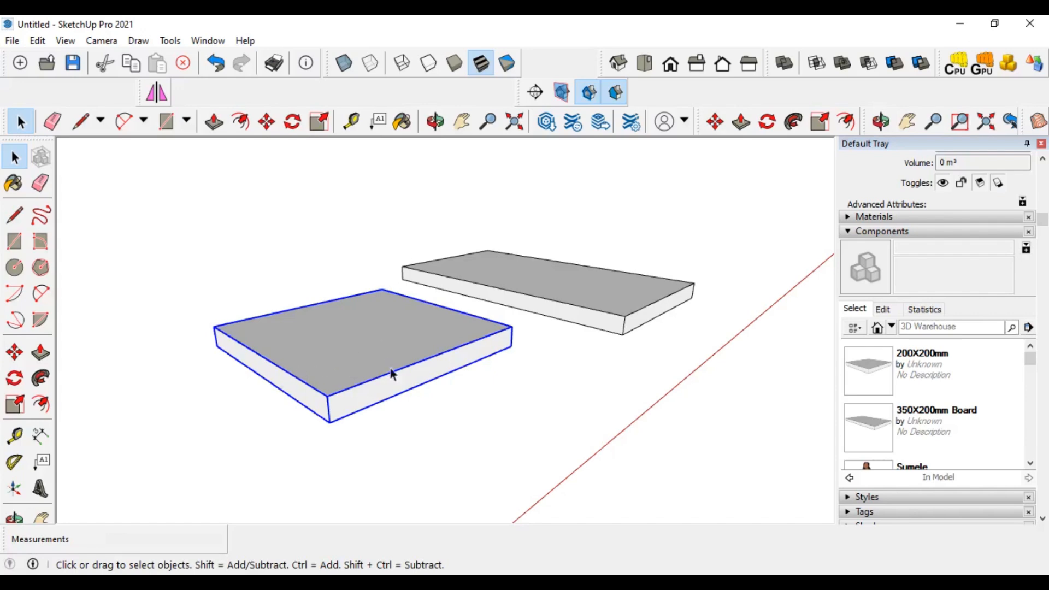
- Rotate the 200X200mm board 90° about the red axis at the midpoint of its lower side edge, standing it upright
scroll(437, 363, "down", 3)
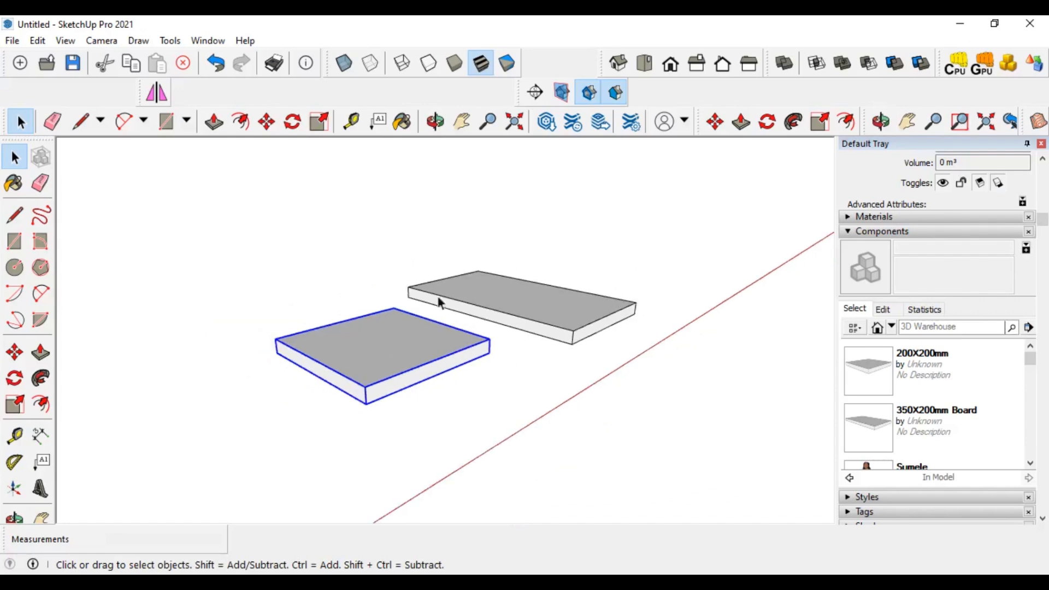
left_click(618, 63)
left_click(489, 286)
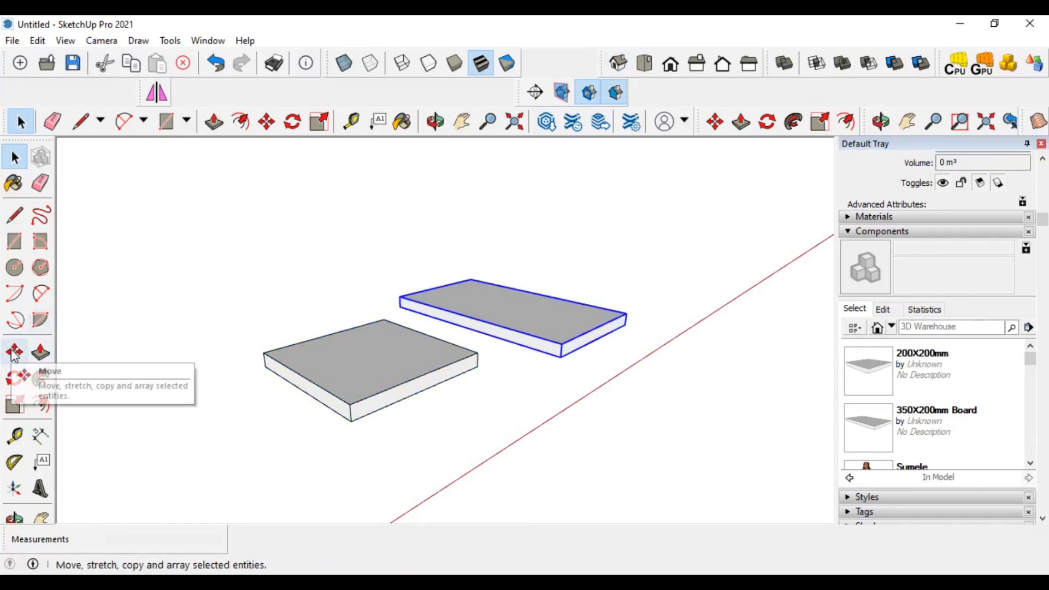
left_click(375, 367)
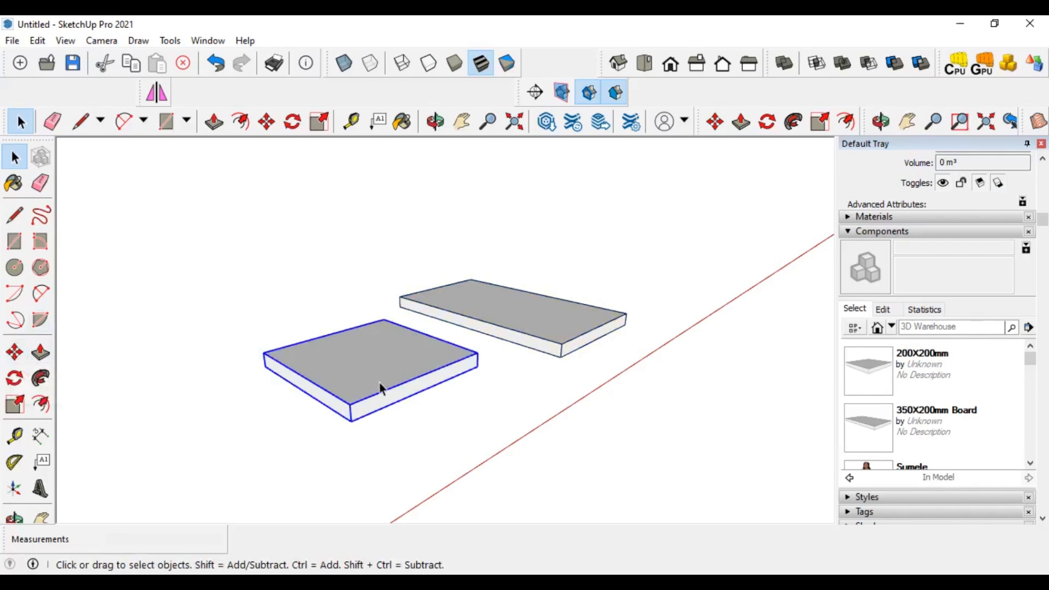
left_click(15, 381)
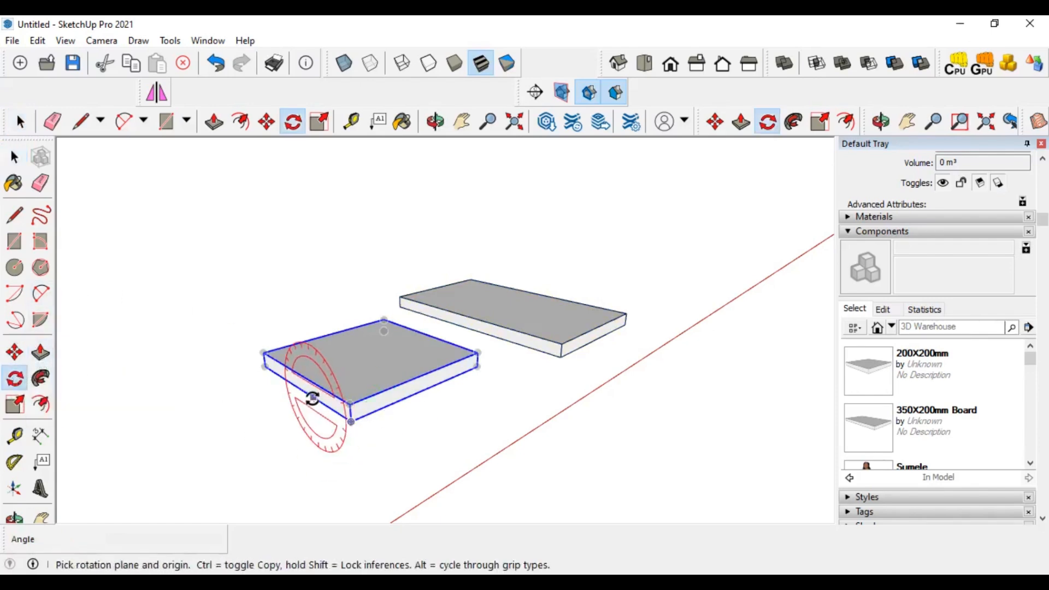
left_click(314, 397)
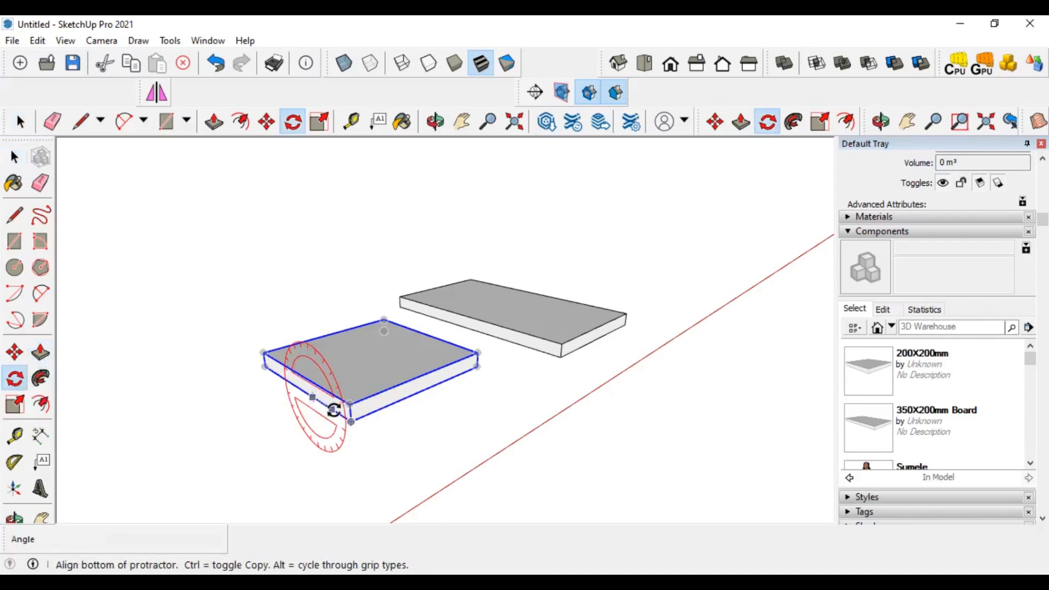
left_click(351, 421)
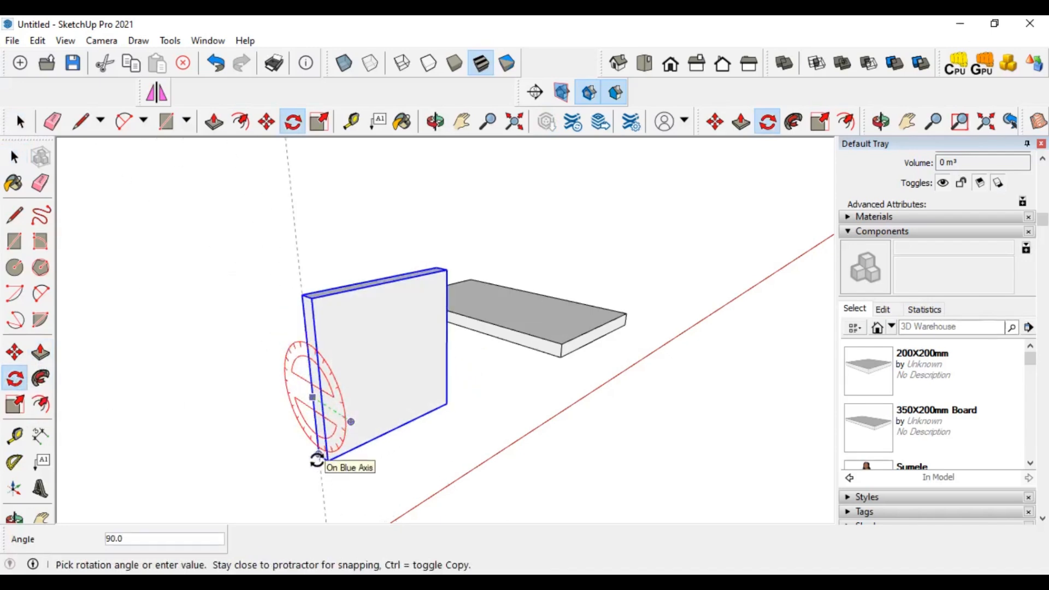
left_click(317, 460)
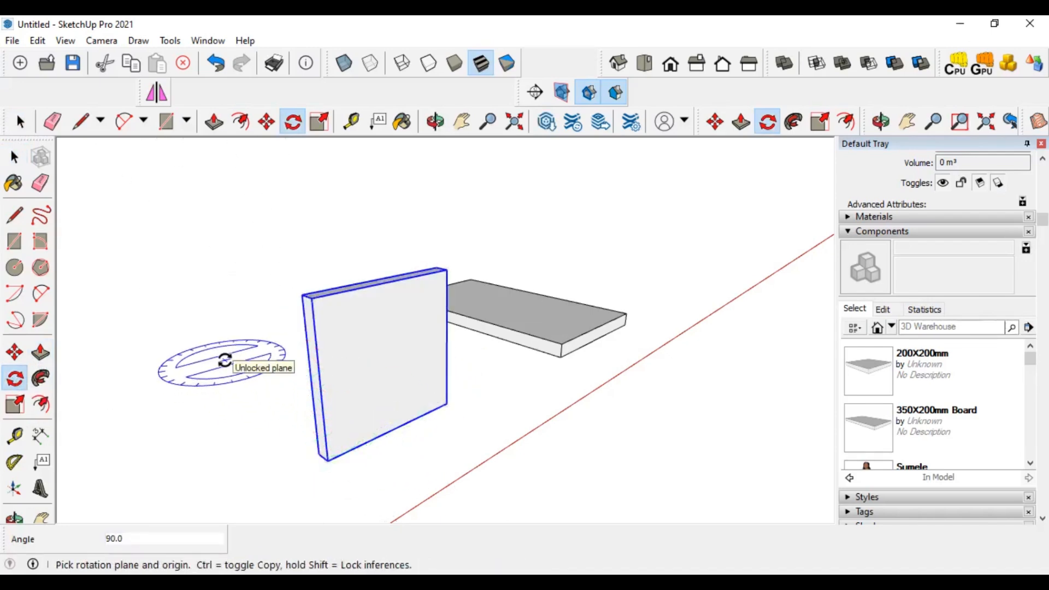
left_click(492, 325)
left_click(548, 336)
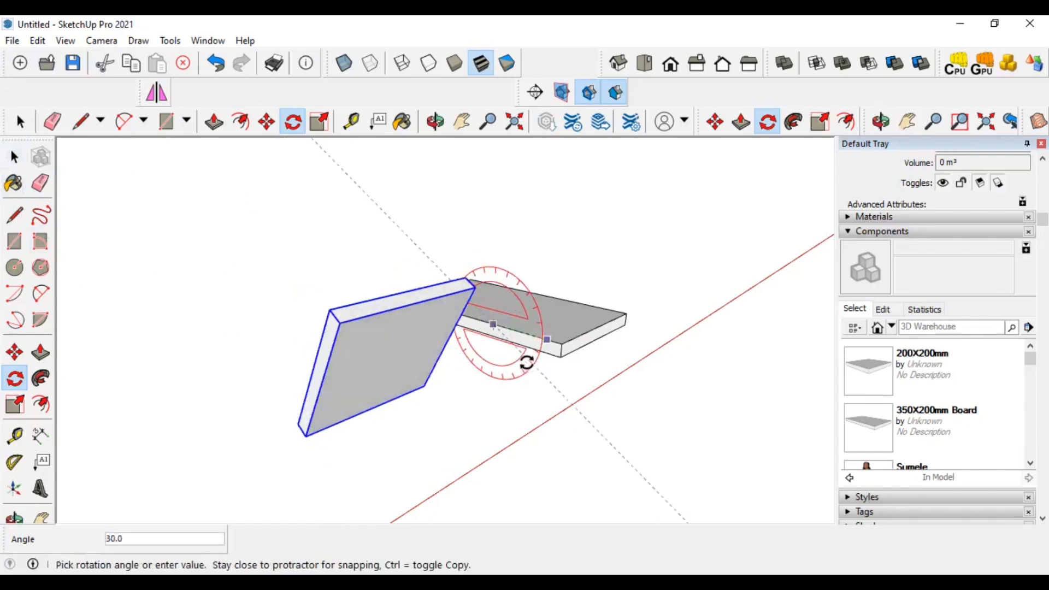
key("Escape")
left_click(14, 157)
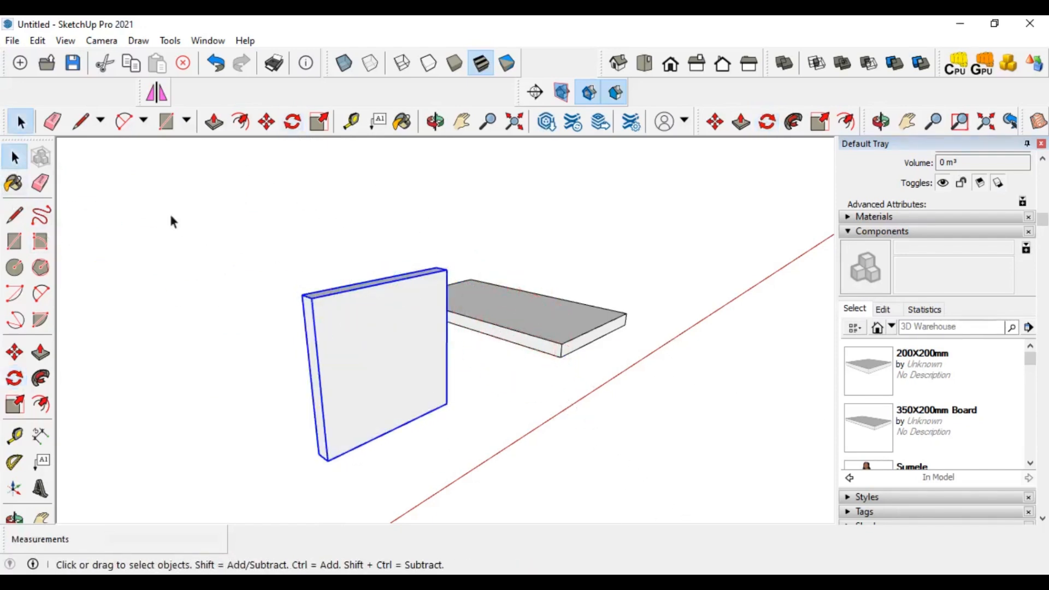
- Copy the loose 350X200mm board from its lower front corner onto the upper outer corner of the upright 200X200mm board
left_click(513, 325)
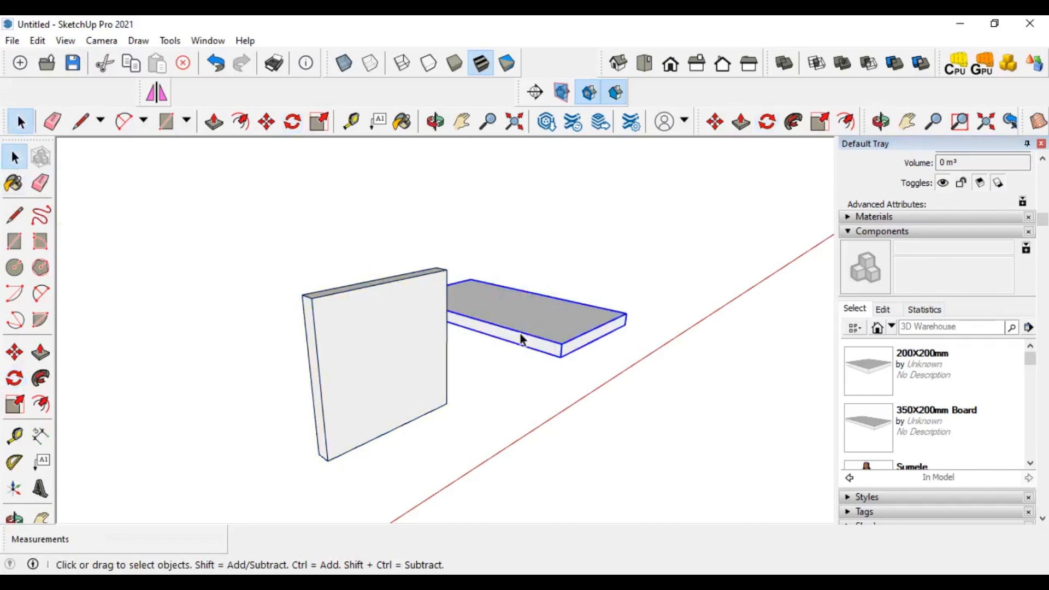
middle_click_drag(497, 320, 350, 311)
key("m")
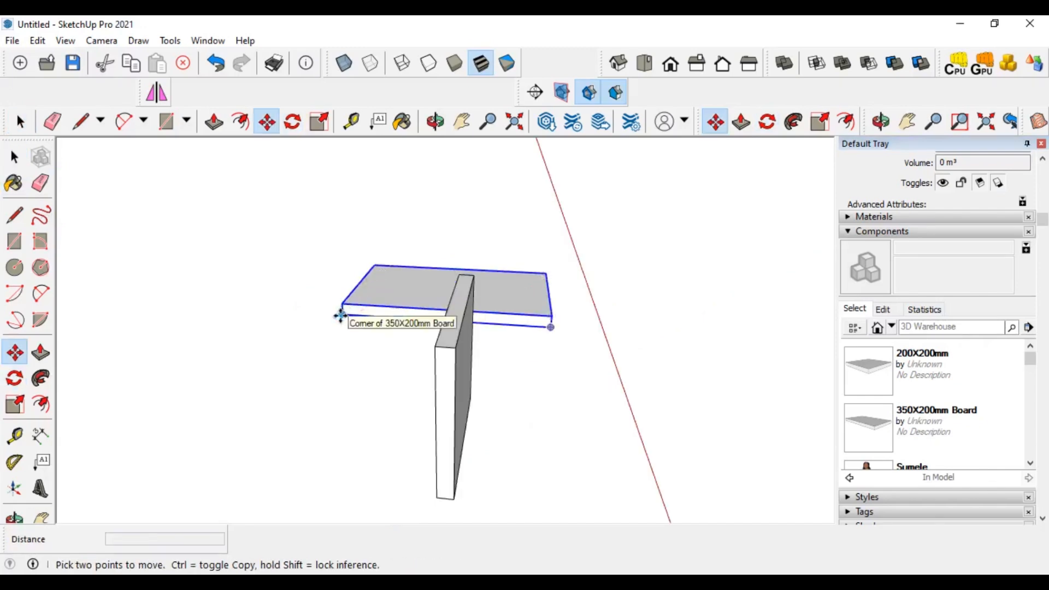
left_click(343, 303)
key("ctrl")
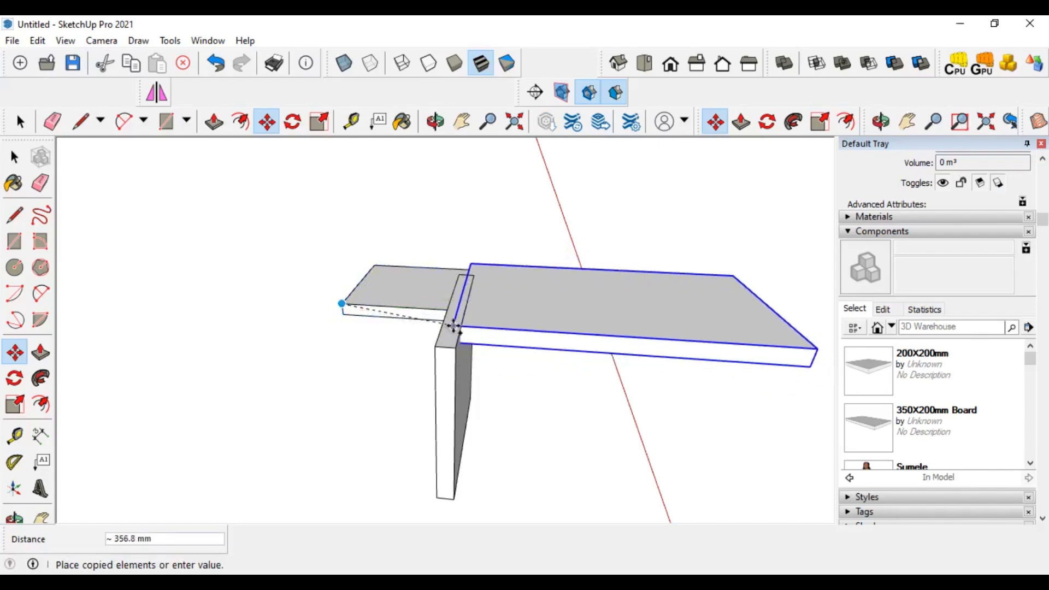
key("Escape")
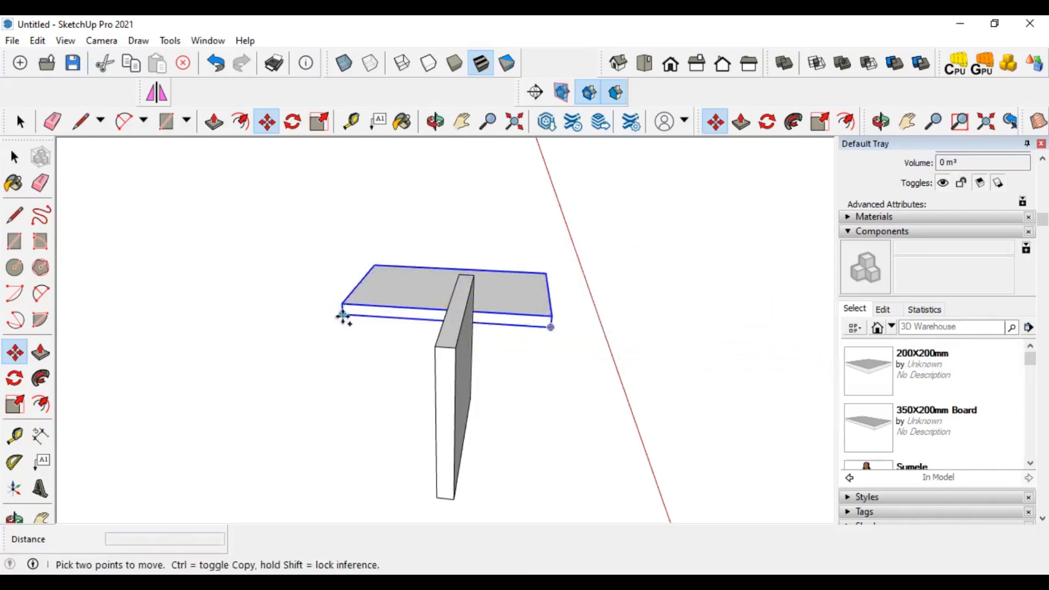
scroll(343, 317, "up", 3)
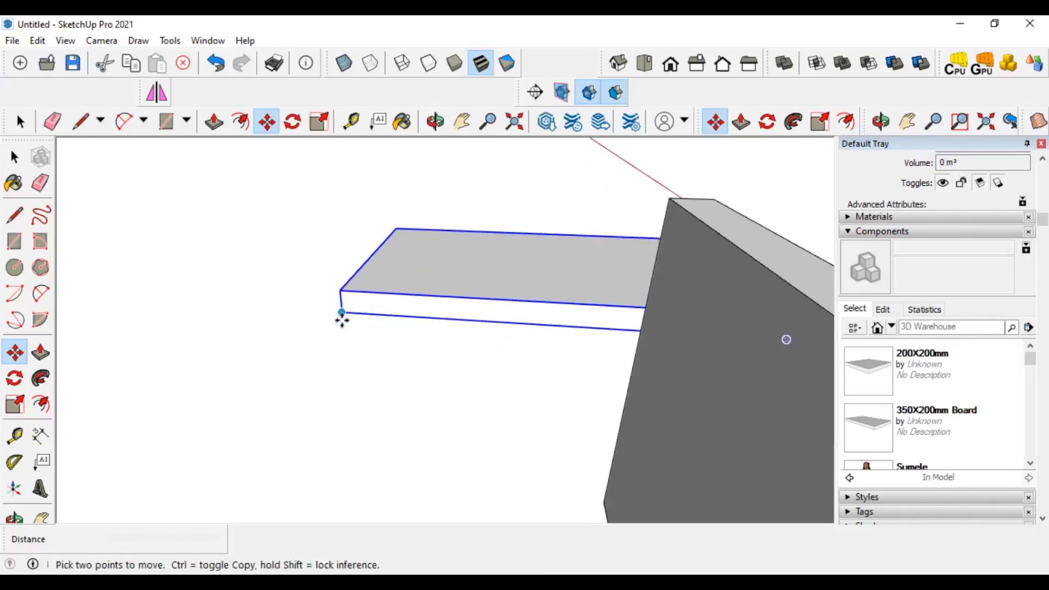
left_click(344, 312)
key("Escape")
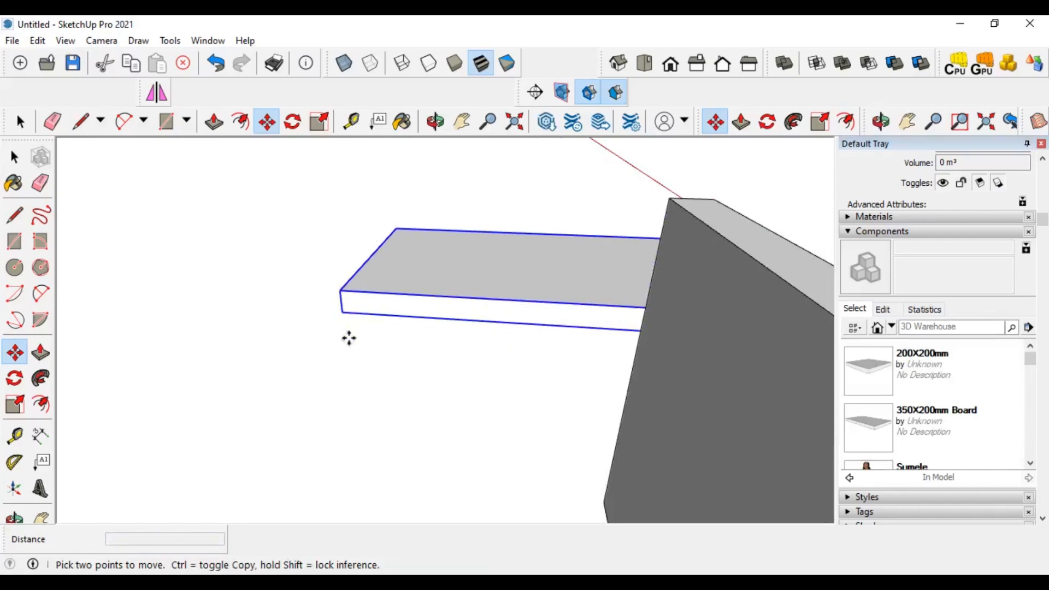
left_click(344, 312)
scroll(467, 271, "down", 4)
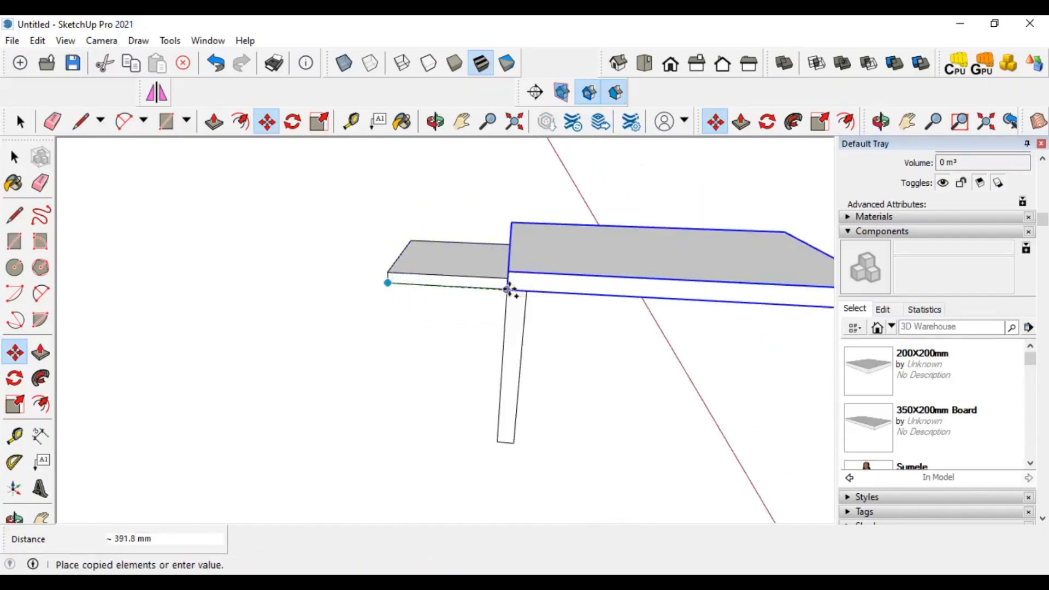
left_click(508, 290)
scroll(450, 358, "down", 2)
- Copy the loose 350X200mm board from its upper front corner to the lower outer corner of the upright board, forming the base
right_click(451, 362)
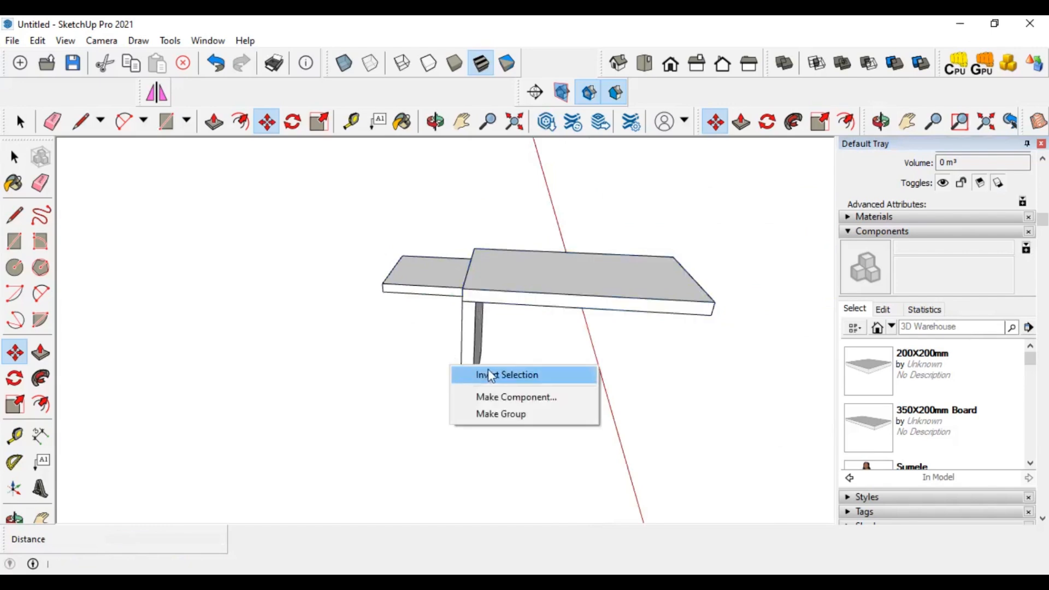
left_click(459, 369)
key("ctrl+t")
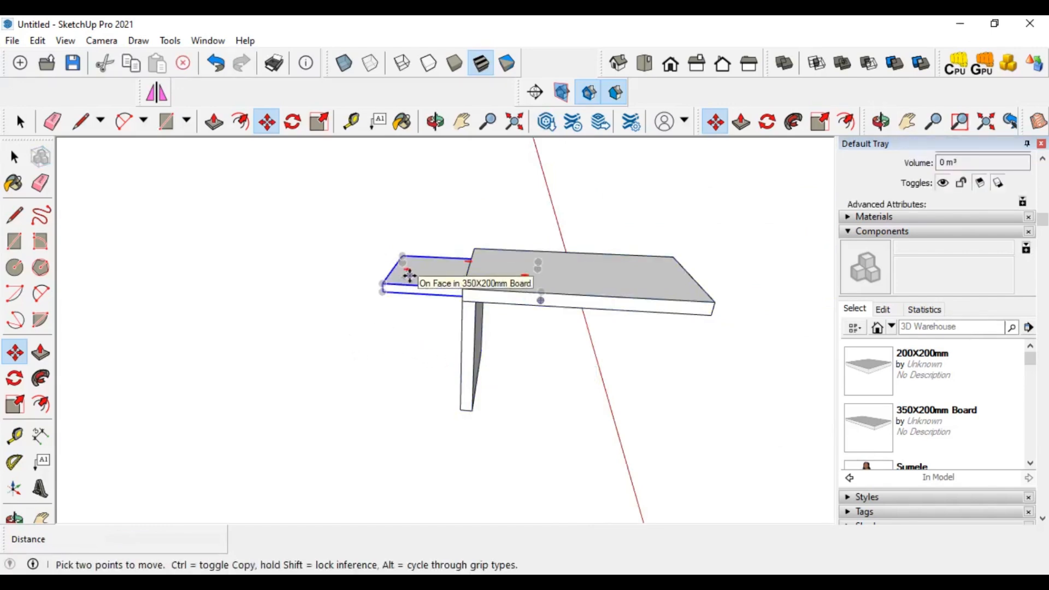
left_click(382, 292, "ctrl")
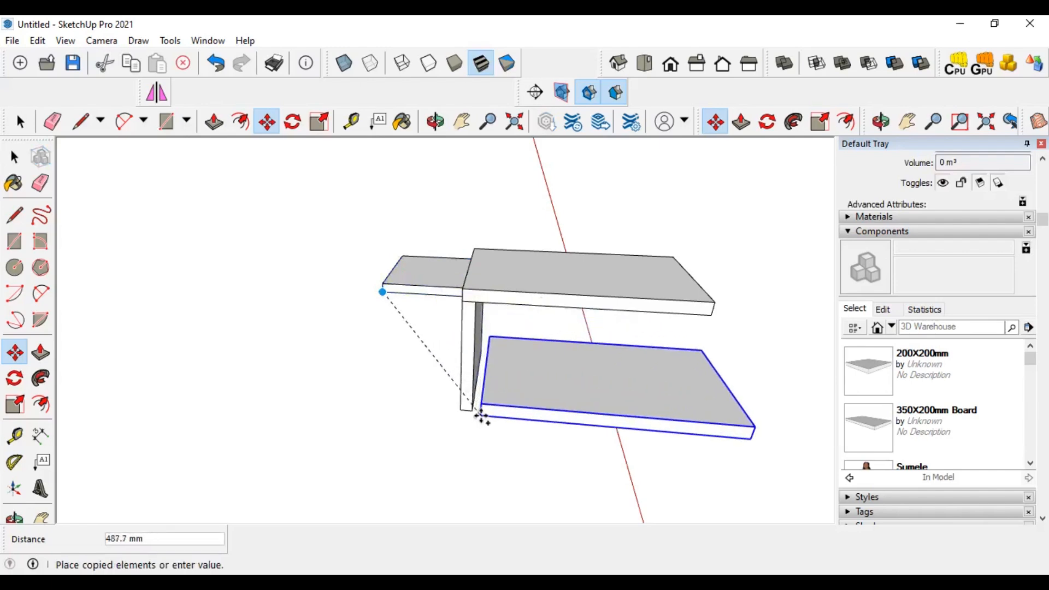
key("Escape")
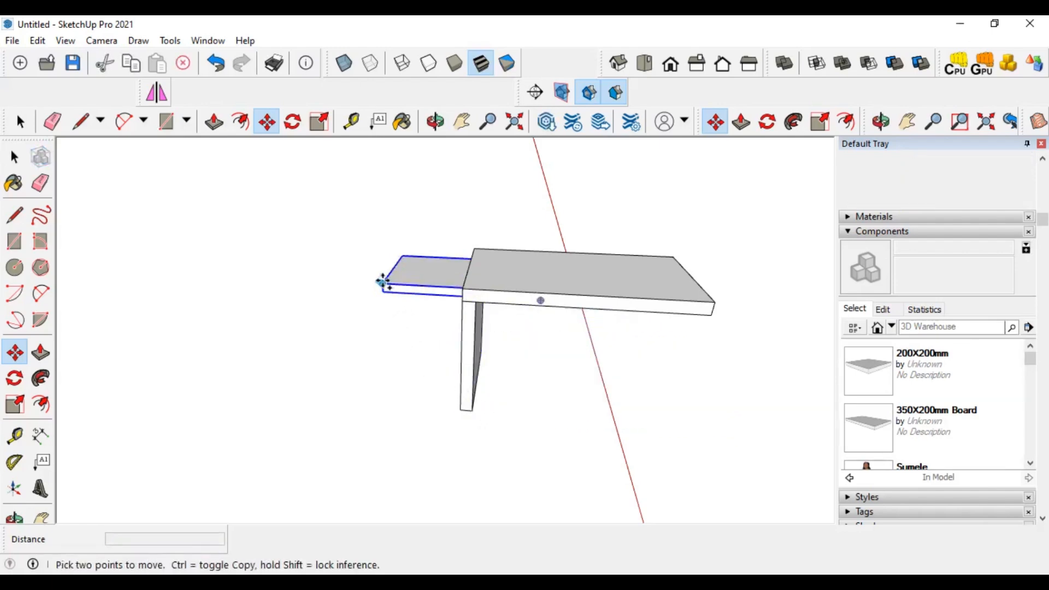
left_click(382, 284, "ctrl")
scroll(464, 420, "up", 2)
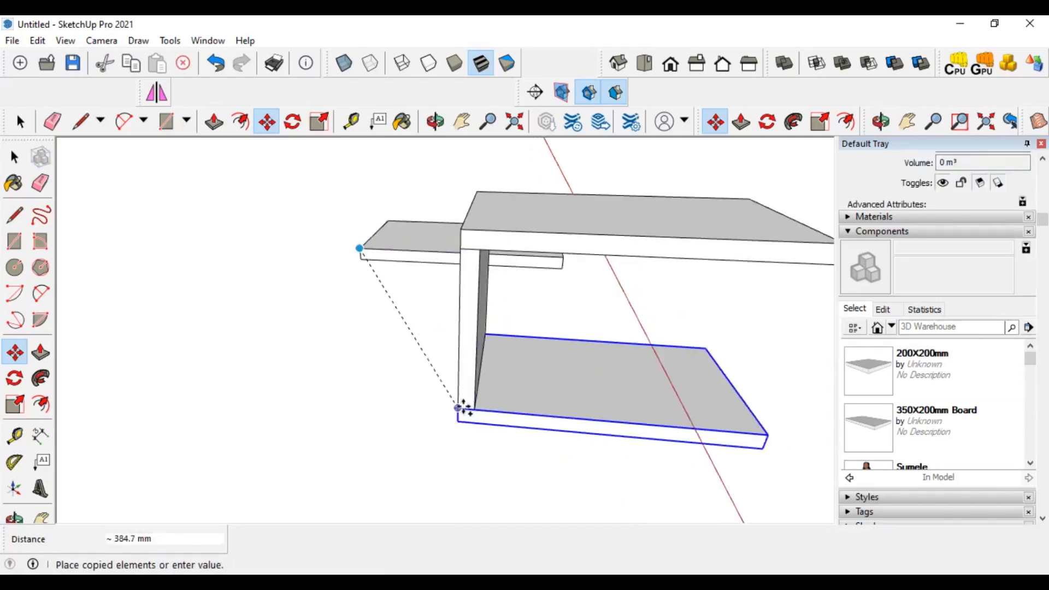
left_click(462, 407)
scroll(475, 412, "down", 3)
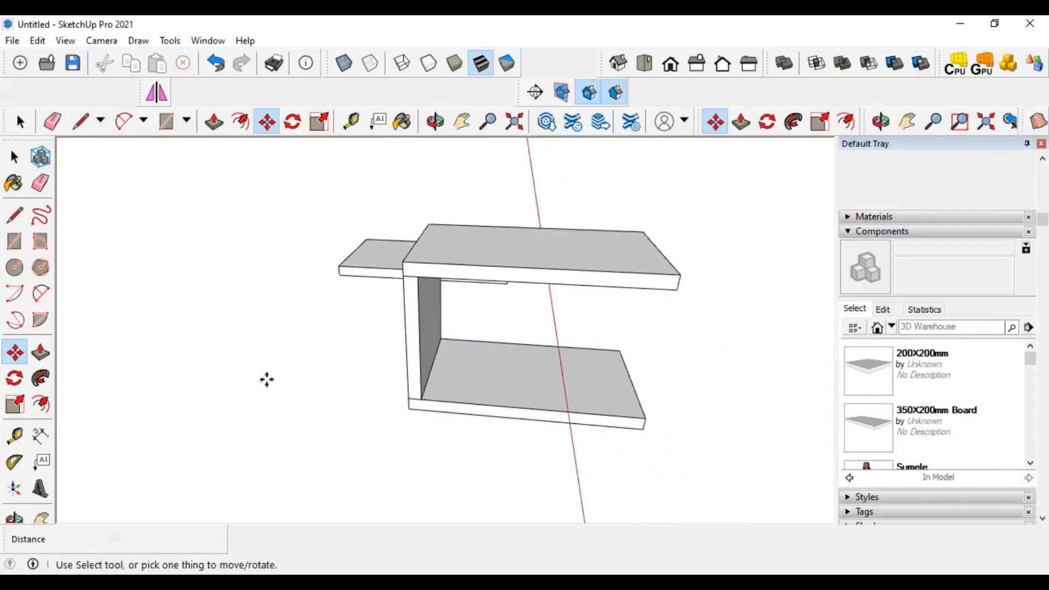
- Copy the upright 200X200mm board 330 mm along the base board so it closes the open end of the box
right_click(326, 429)
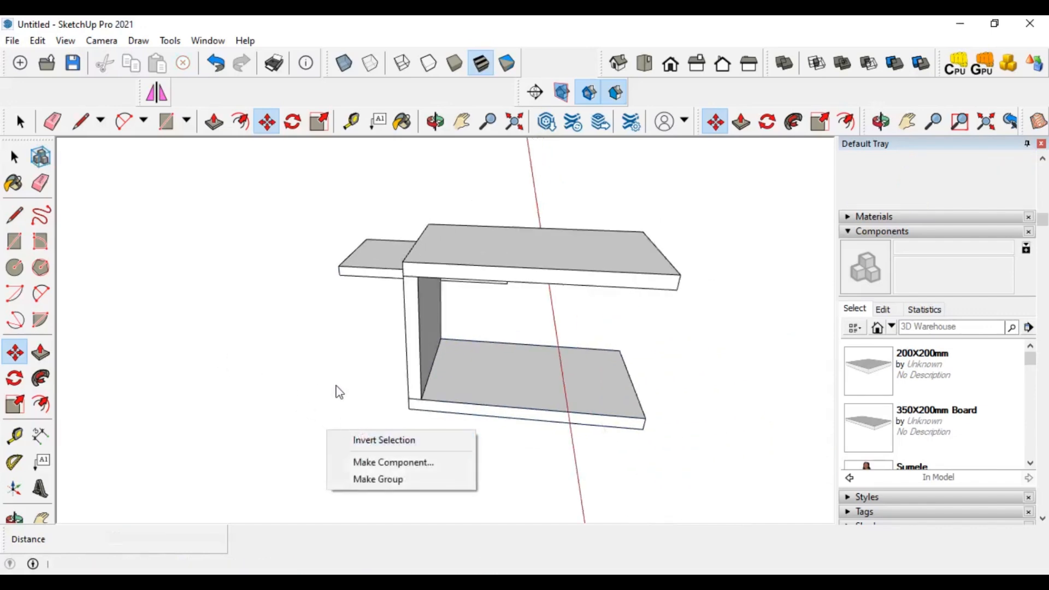
left_click(233, 362)
mouse_move(265, 369)
middle_mouse_down()
mouse_move(347, 379)
mouse_move(279, 380)
middle_mouse_up()
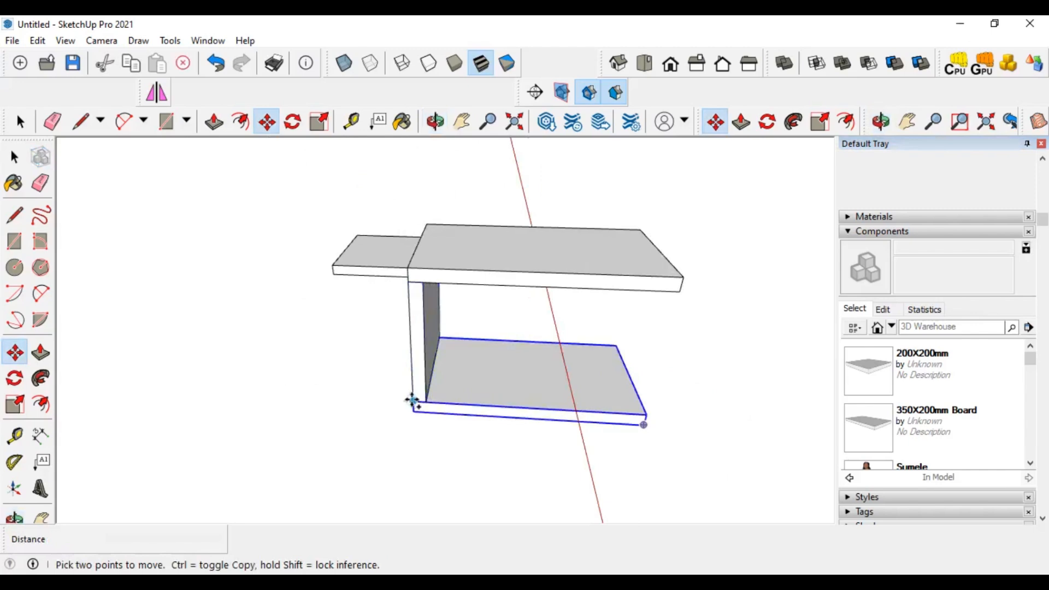
key("ctrl")
left_click(425, 401)
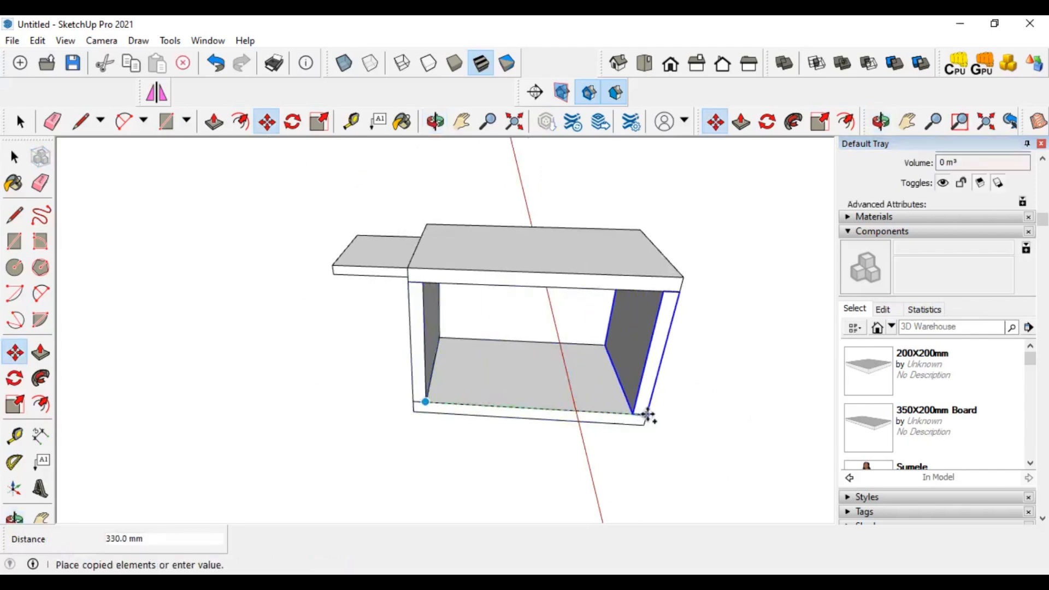
left_click(633, 415)
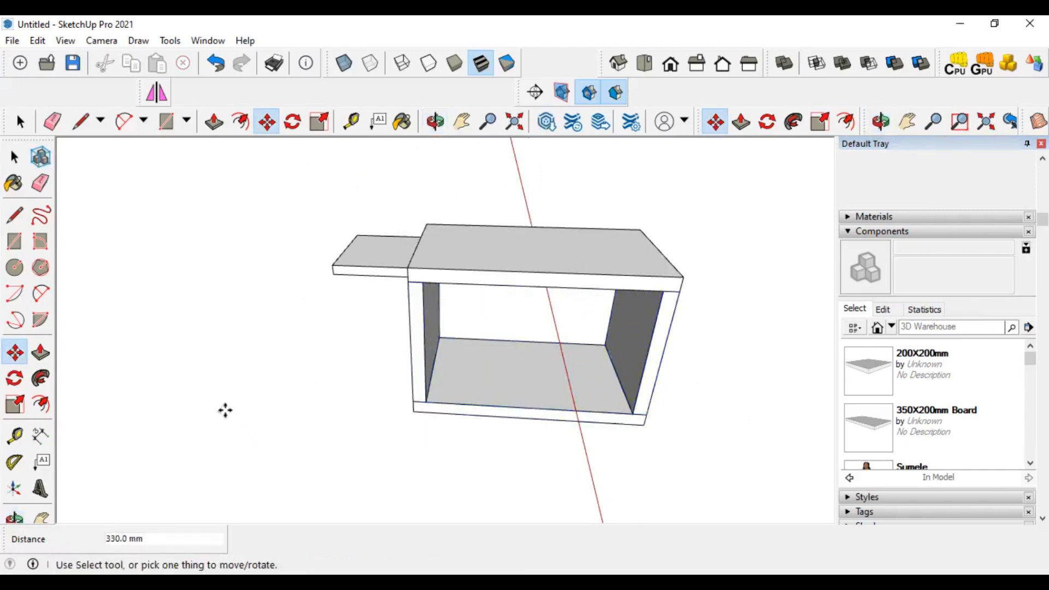
- Make the loose 350X200mm board beside the box unique, separating it from the box's top and base boards
middle_click_drag(222, 410, 347, 401)
scroll(192, 396, "down", 2)
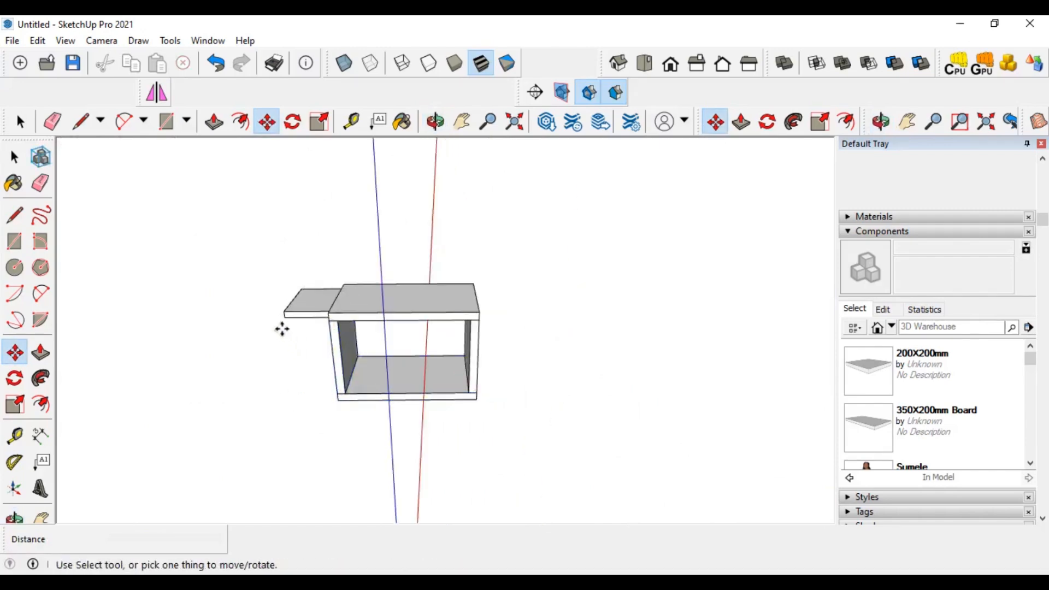
middle_click_drag(308, 356, 283, 363)
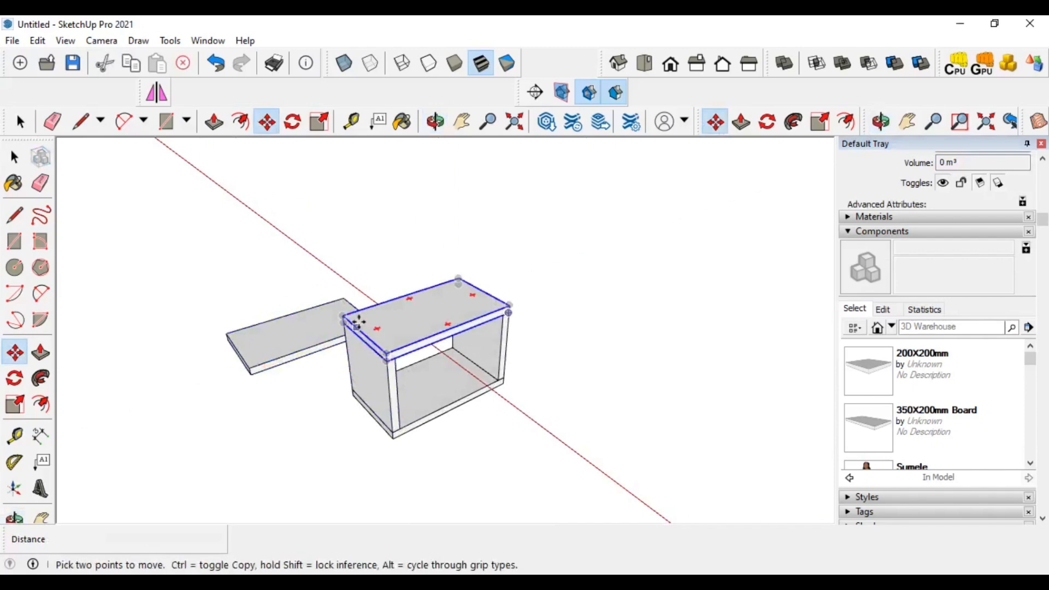
scroll(339, 312, "up", 2)
left_click(644, 63)
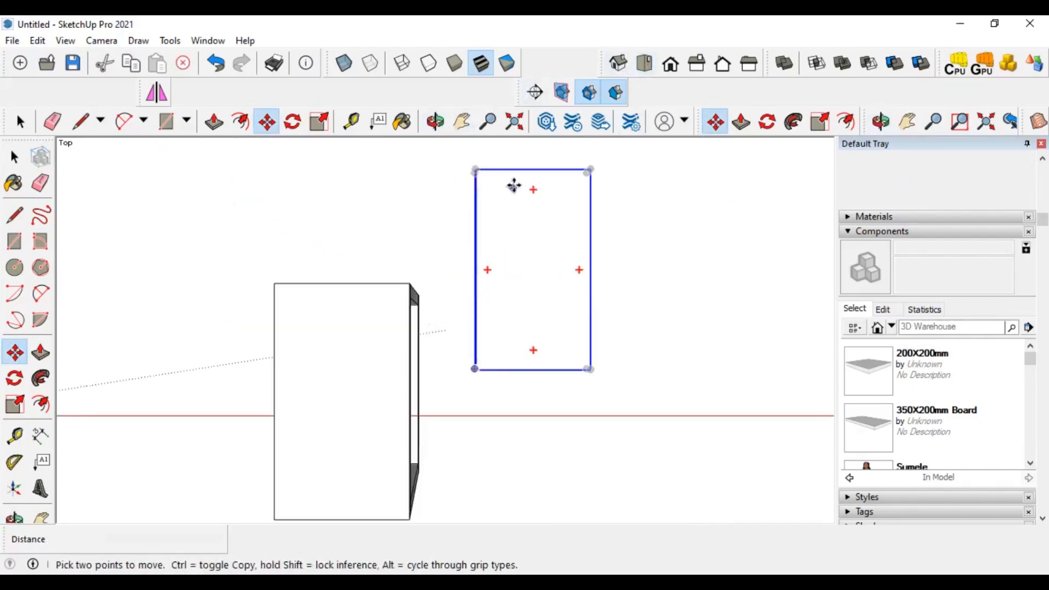
right_click(513, 215)
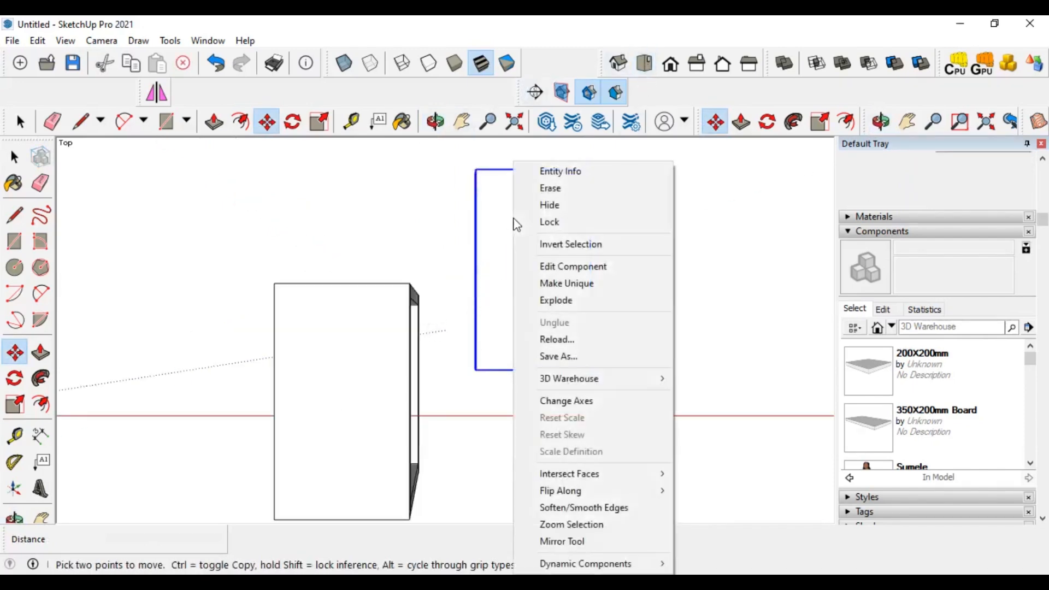
left_click(570, 284)
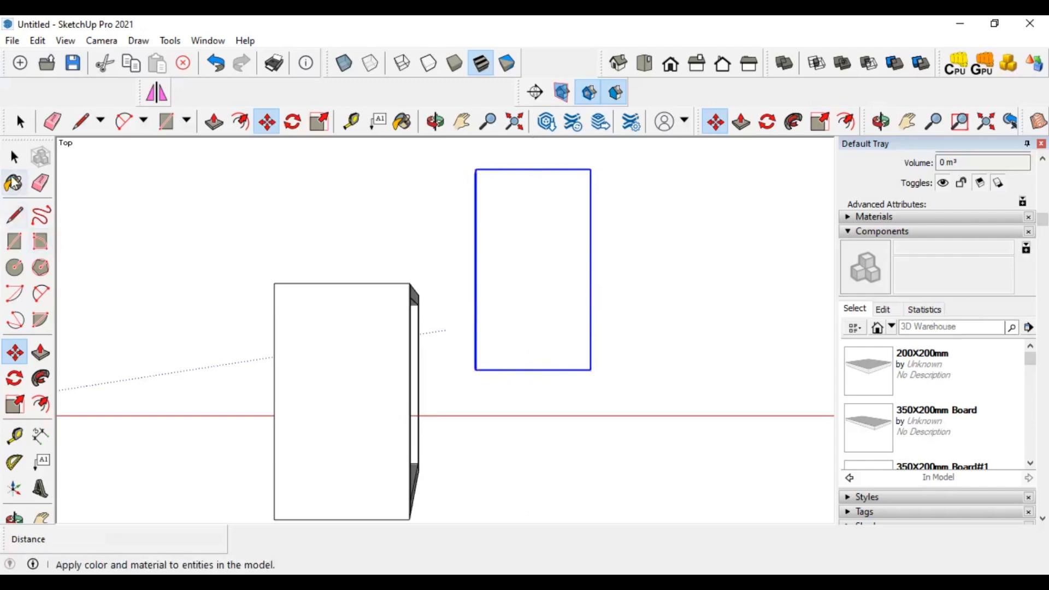
left_click(15, 157)
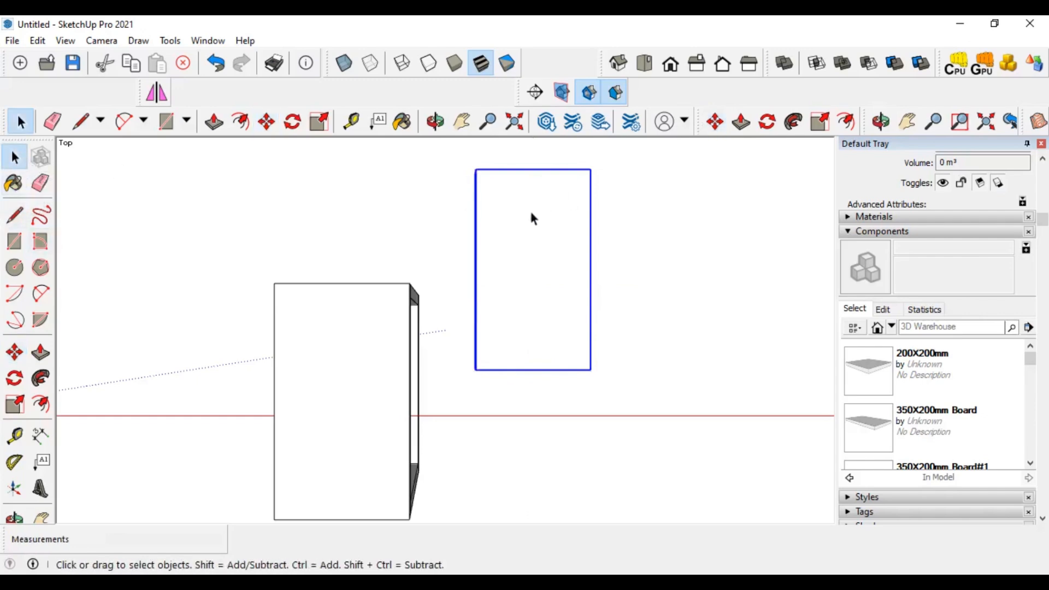
- Edit the unique loose board, extend its short end face outward by 250 mm with Push/Pull, and leave the component
mouse_move(529, 209)
middle_mouse_down()
mouse_move(573, 284)
mouse_move(505, 358)
mouse_move(637, 246)
middle_mouse_up()
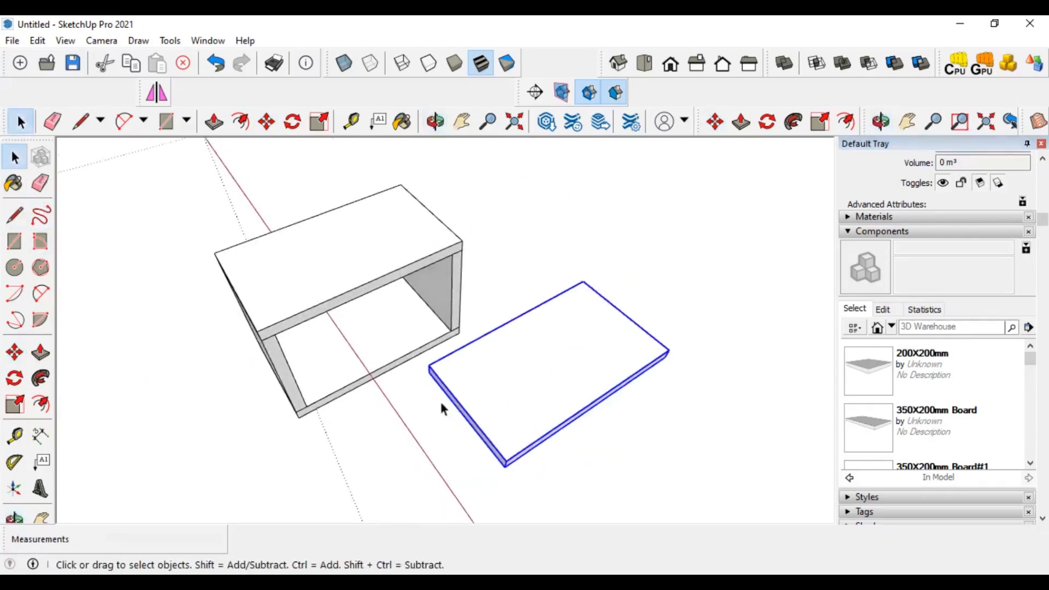
mouse_move(442, 405)
middle_mouse_down()
mouse_move(557, 305)
mouse_move(537, 364)
middle_mouse_up()
double_click(537, 362)
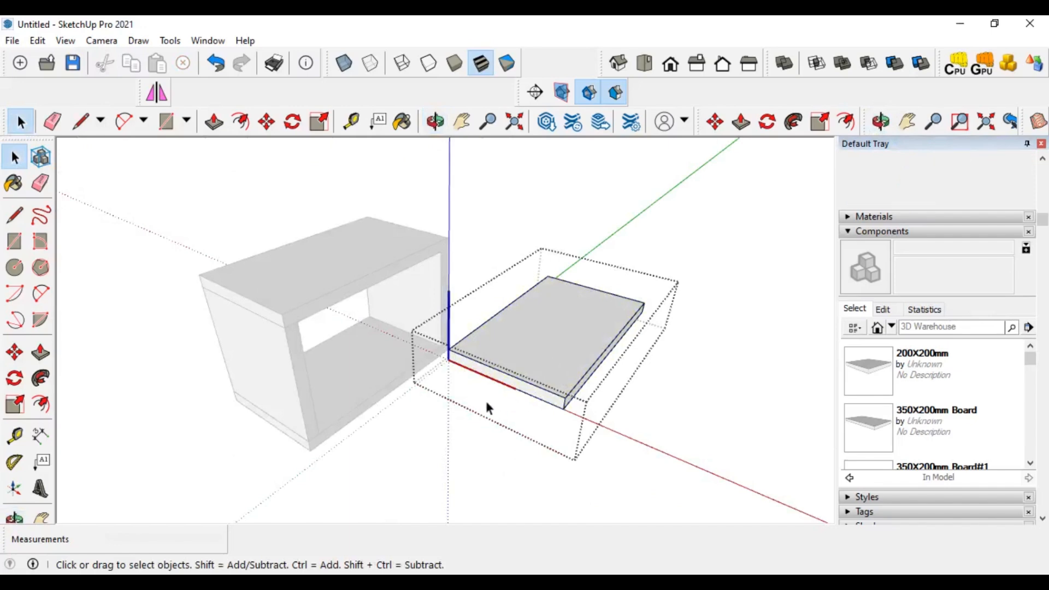
scroll(507, 398, "up", 4)
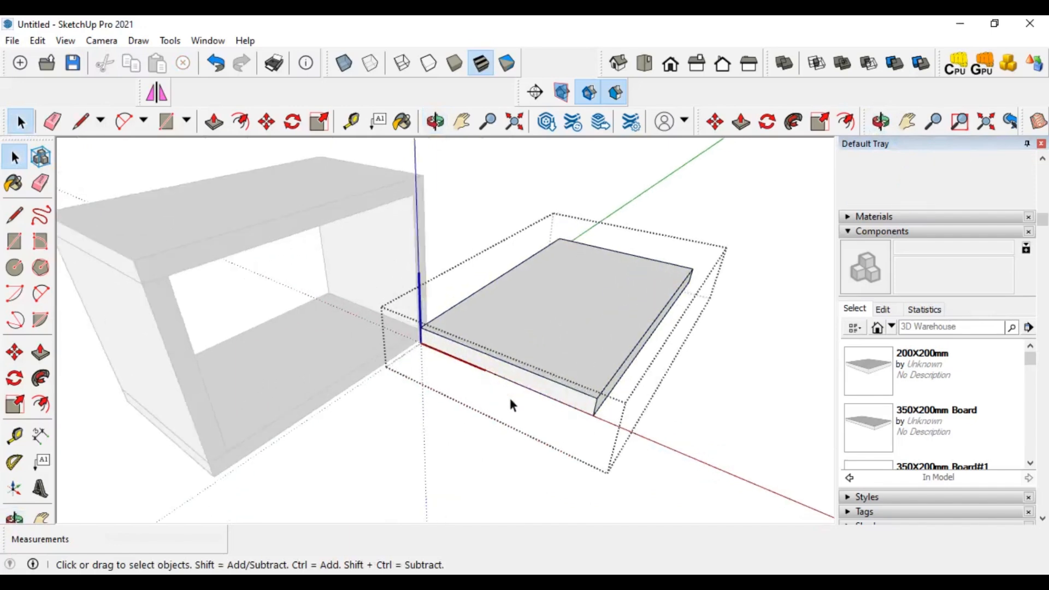
left_click(526, 370)
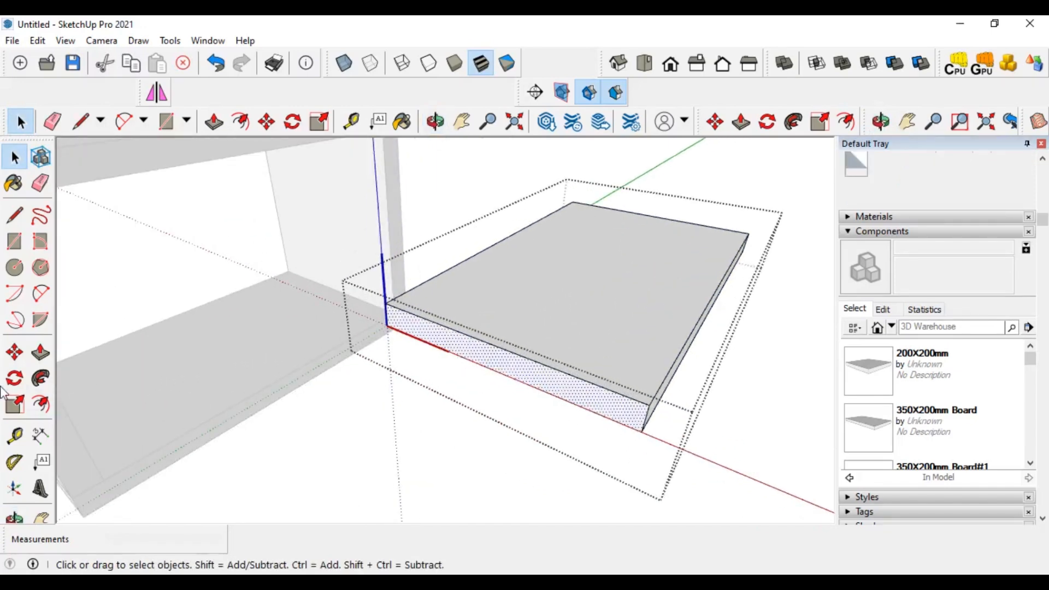
left_click(40, 352)
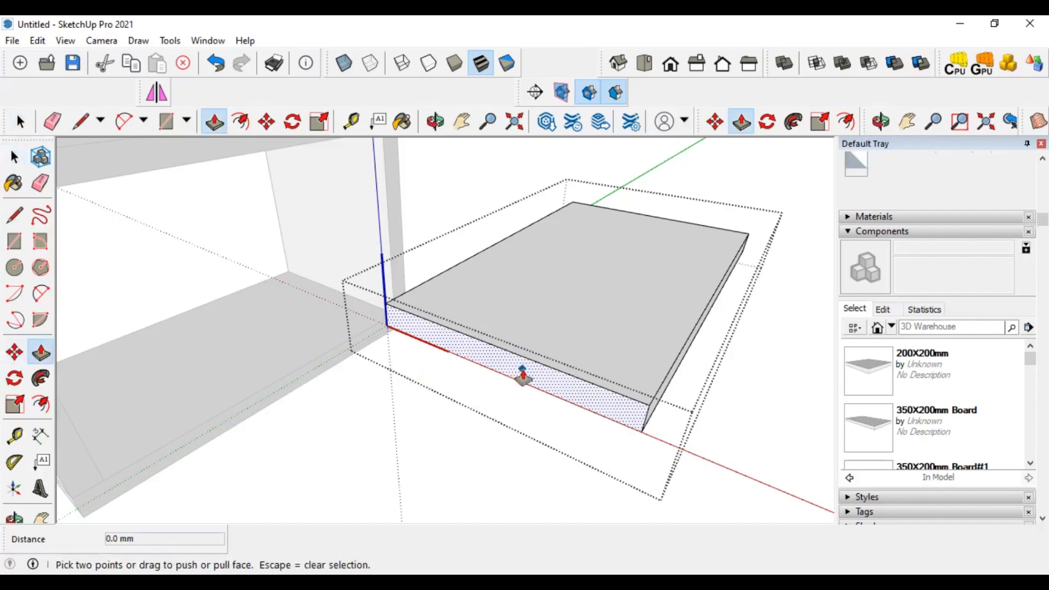
left_click(522, 369)
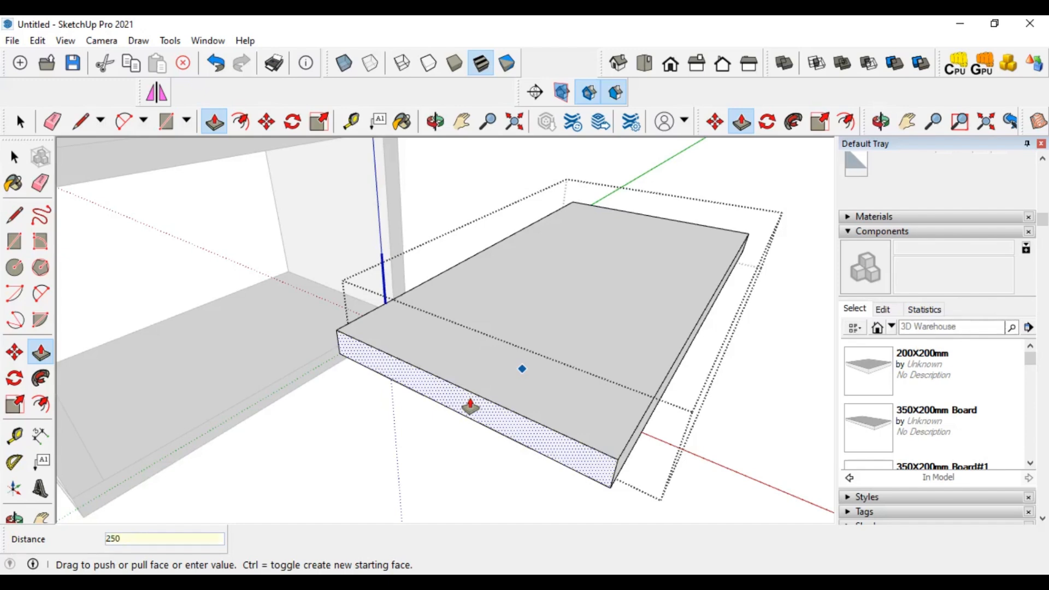
key("Return")
scroll(468, 405, "down", 3)
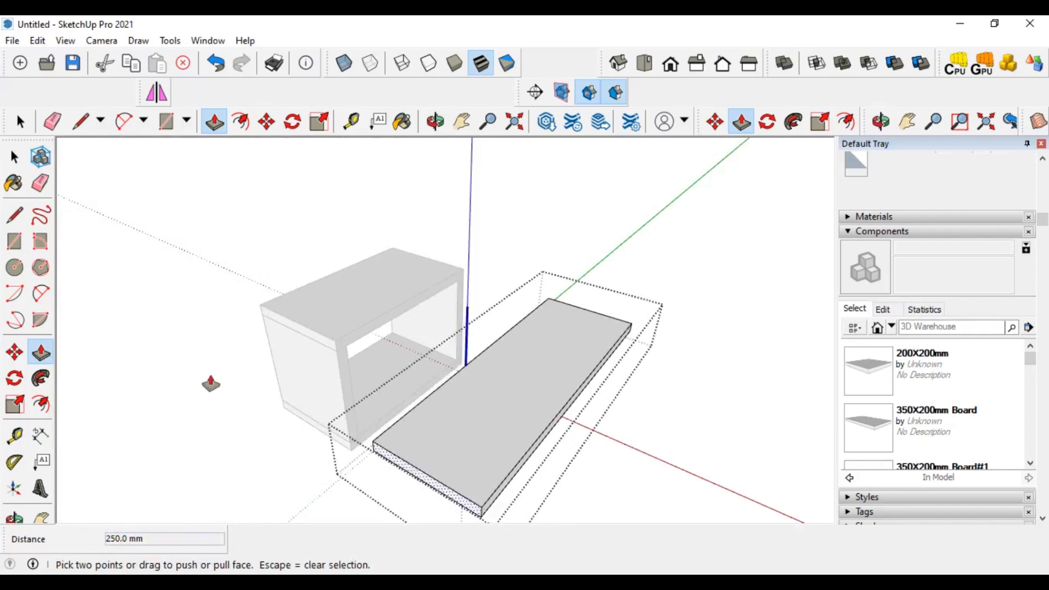
left_click(14, 159)
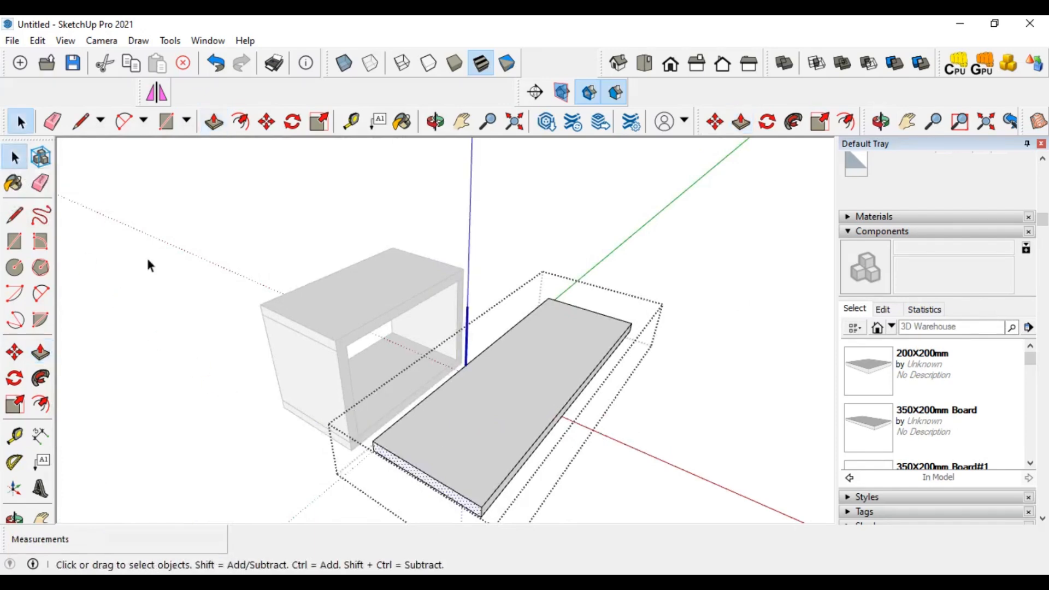
left_click(146, 256)
- Rename the component definition of the extended loose board as 600X200mm Board
left_click(550, 389)
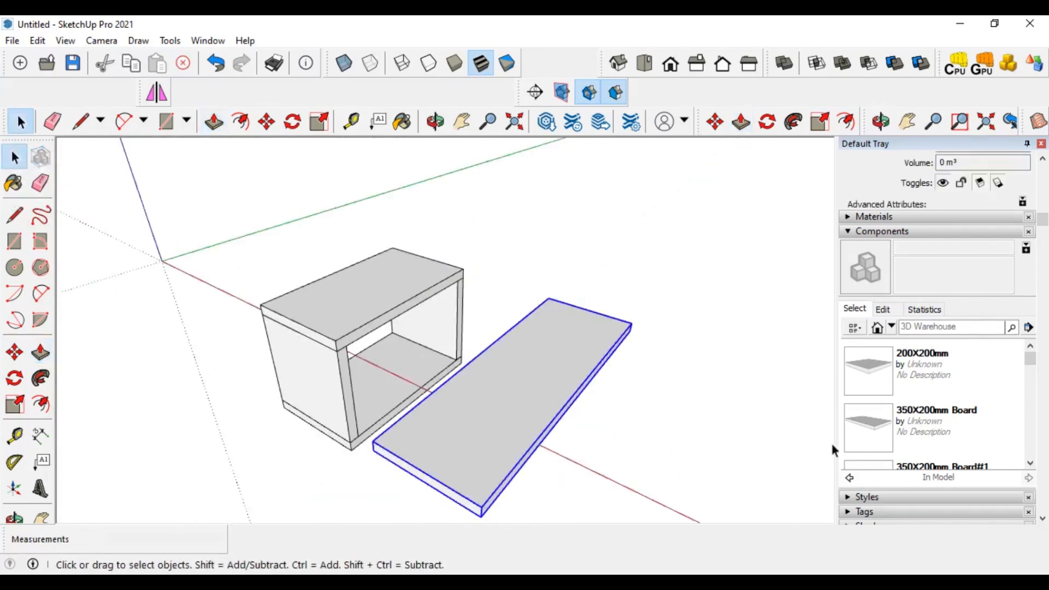
scroll(961, 445, "down", 1)
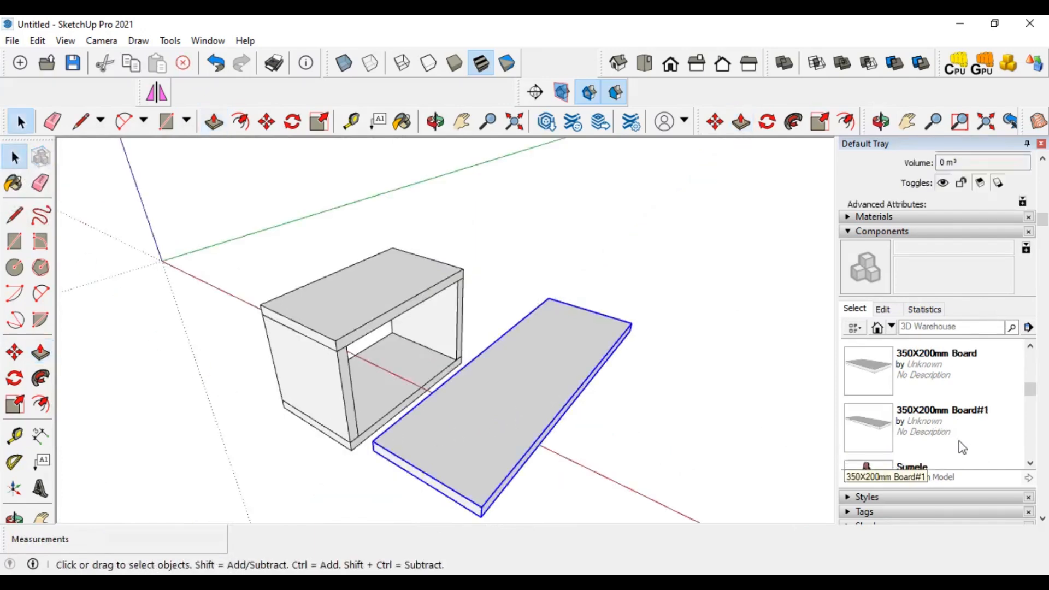
left_click(935, 424)
right_click(936, 424)
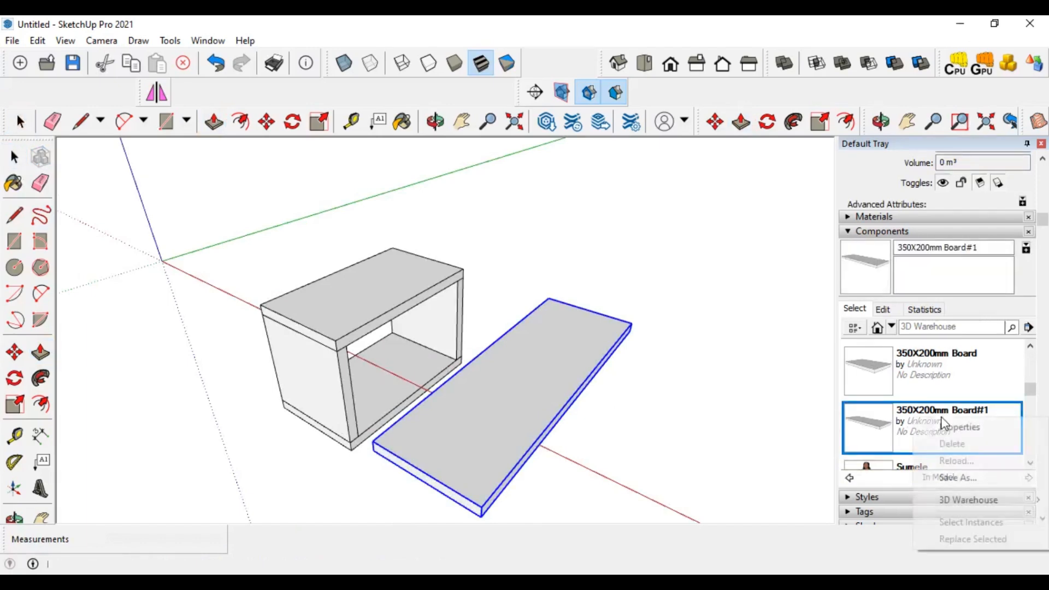
left_click(959, 427)
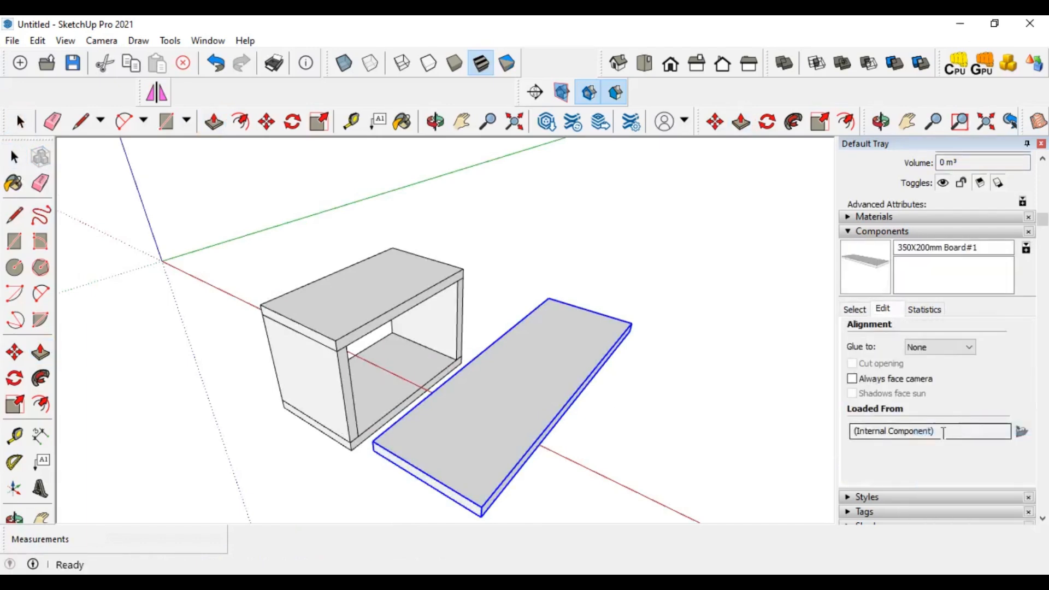
left_click(911, 248)
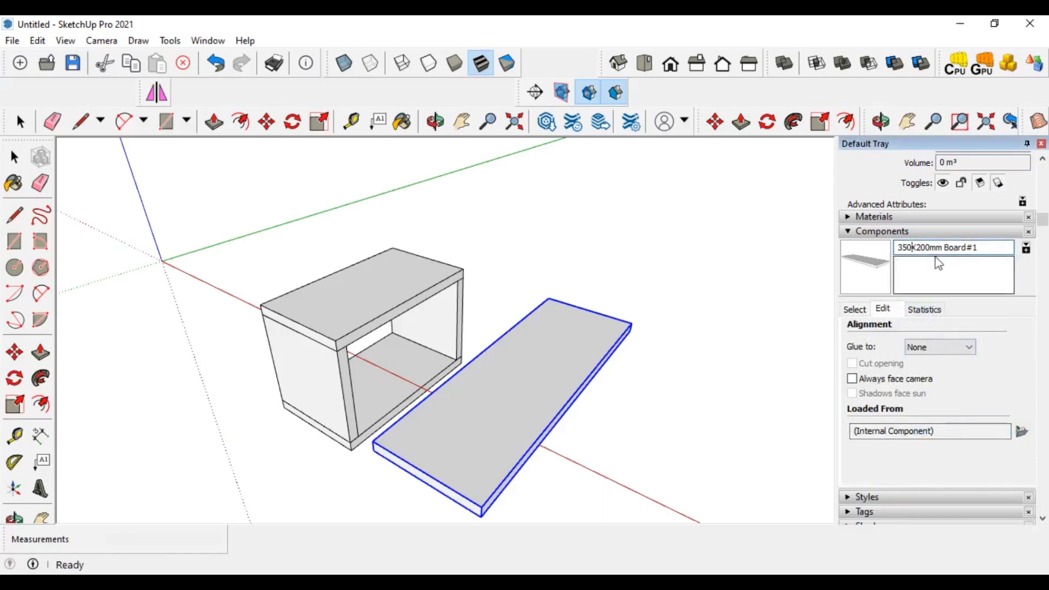
key("BackSpace")
key("BackSpace")
key("BackSpace")
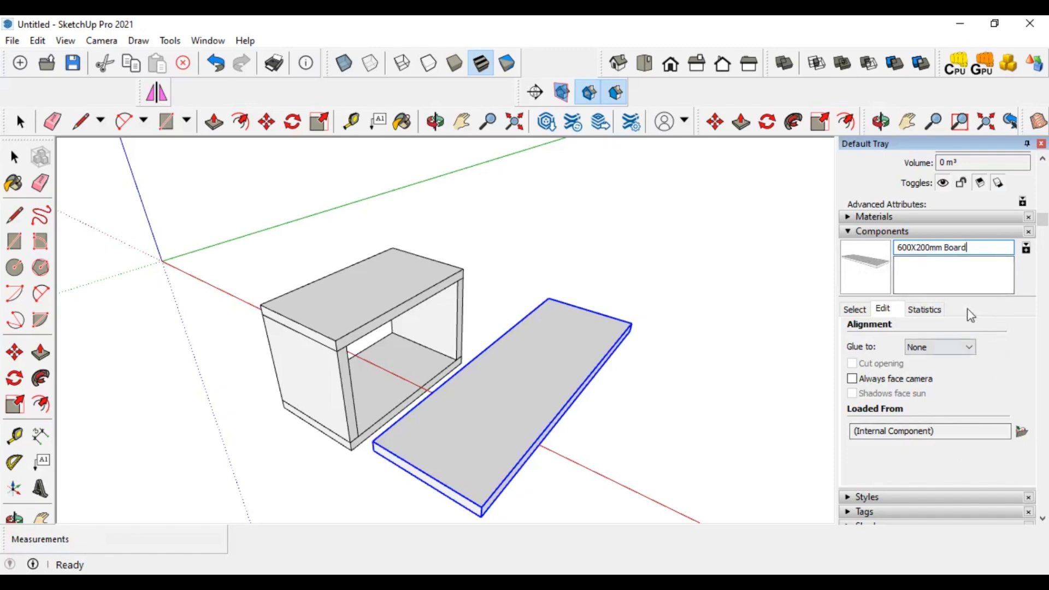
scroll(970, 316, "up", 3)
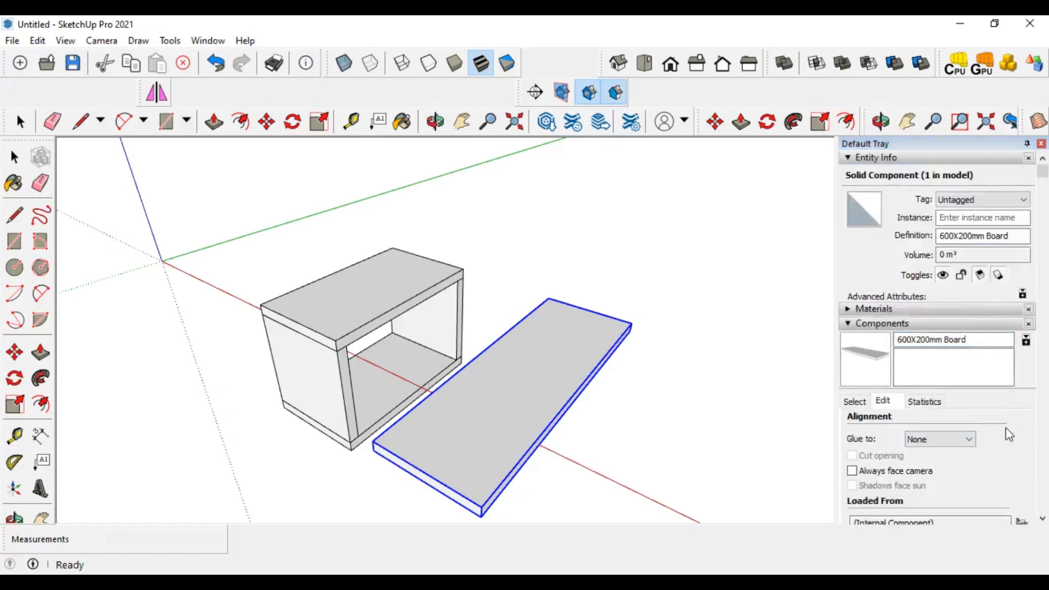
- Insert a second 600X200mm Board from the component library into the empty space beyond the first one
left_click(864, 359)
left_click(741, 331)
scroll(601, 341, "down", 3)
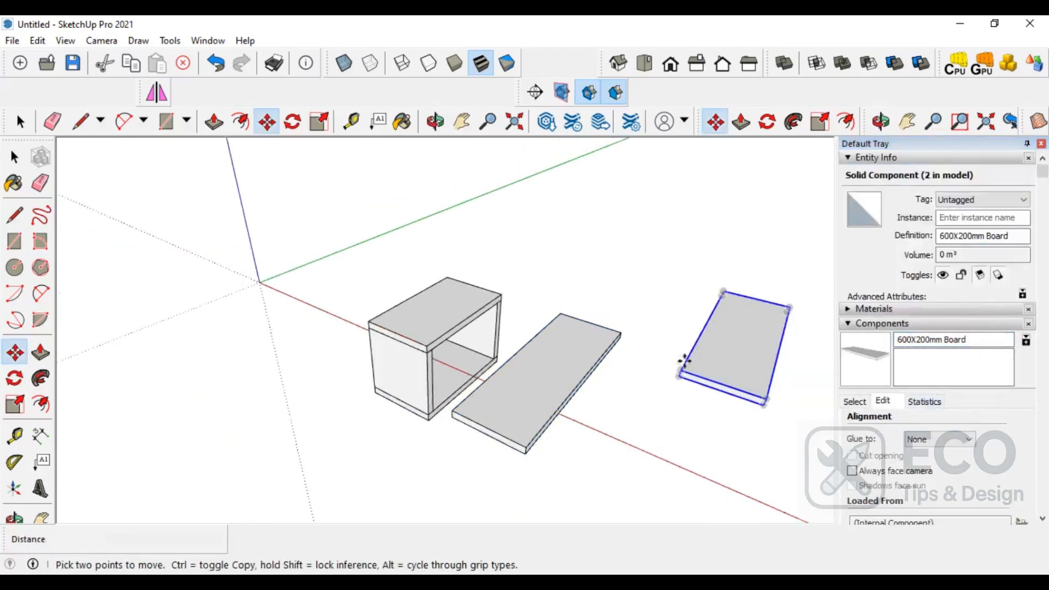
middle_click_drag(702, 370, 638, 346)
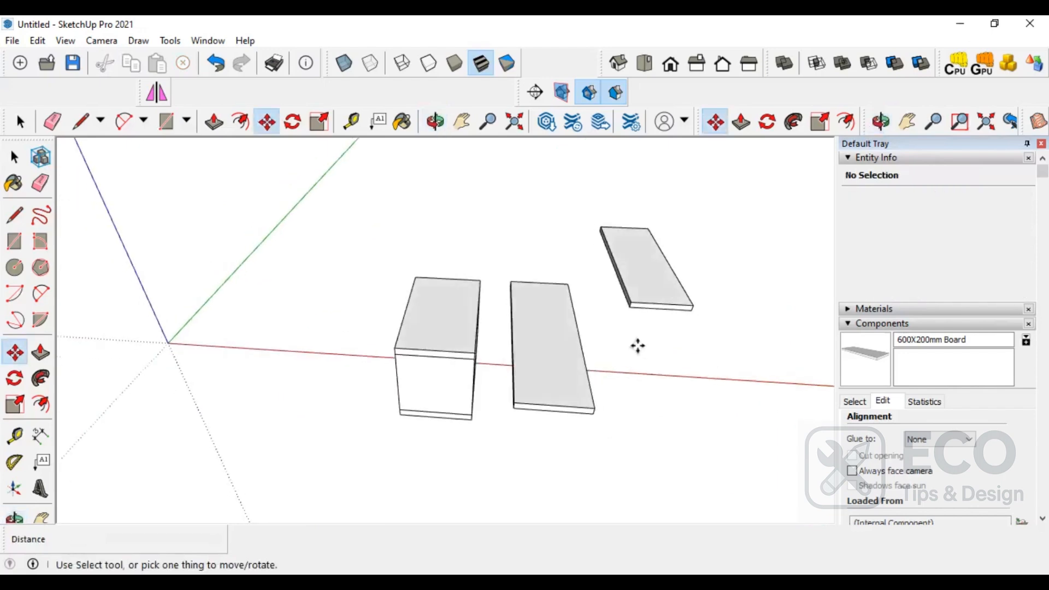
- Copy the box's upright 200X200mm board from its lower corner onto the end corner of the 600X200mm board beside the box
middle_click_drag(445, 363, 732, 321)
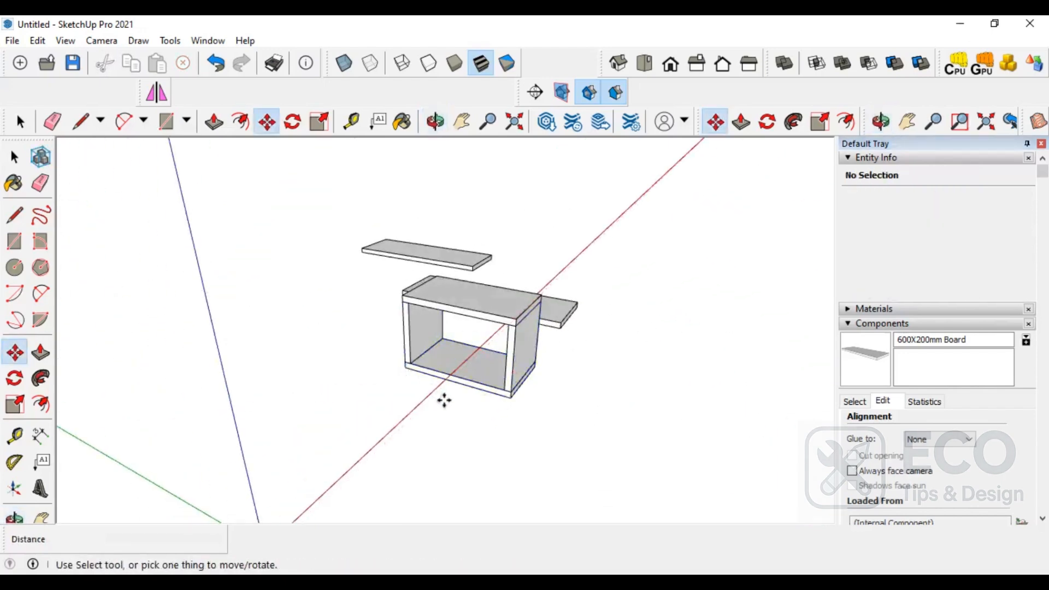
middle_click_drag(416, 410, 438, 408)
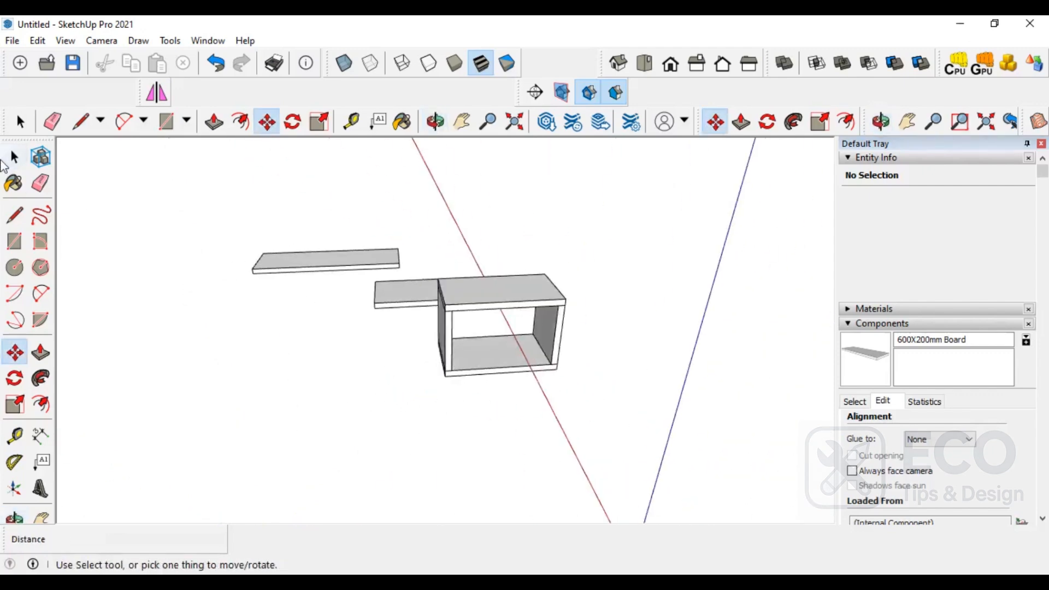
left_click(14, 157)
left_click(448, 334)
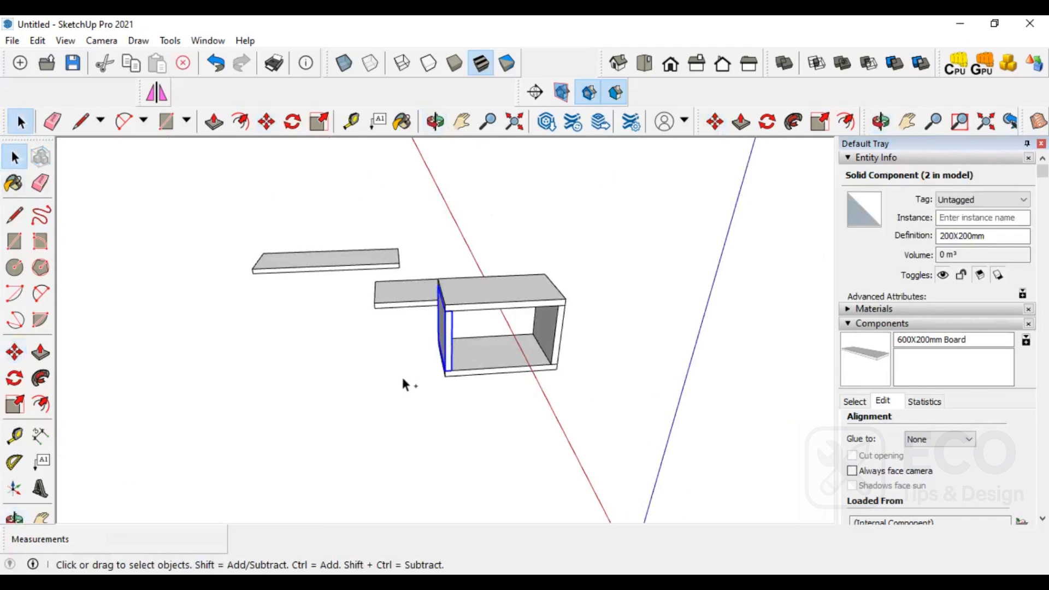
left_click(14, 353)
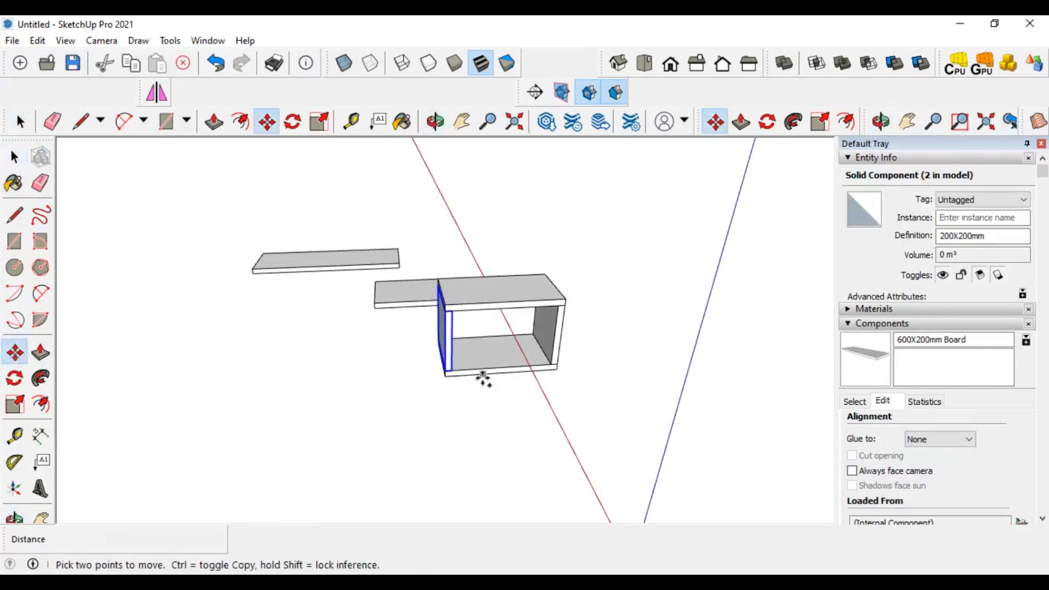
scroll(442, 375, "up", 2)
left_click(441, 375)
key("ctrl")
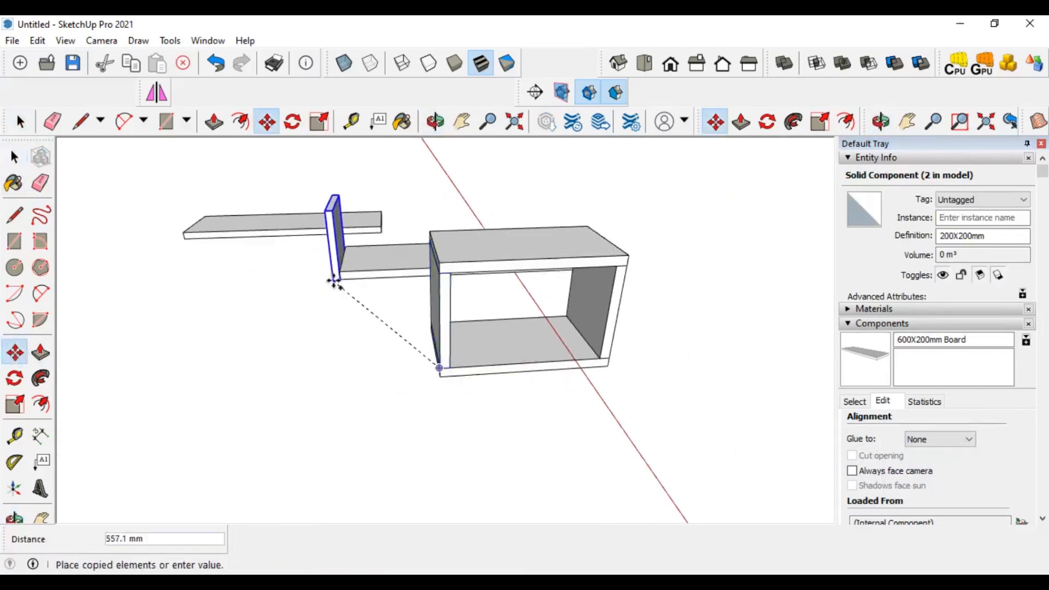
scroll(338, 262, "up", 2)
left_click(342, 275)
- Copy the new upright 200X200mm board onto the matching end corner of the farther 600X200mm board, about 641 mm away
middle_click_drag(380, 365, 320, 398)
scroll(351, 392, "down", 2)
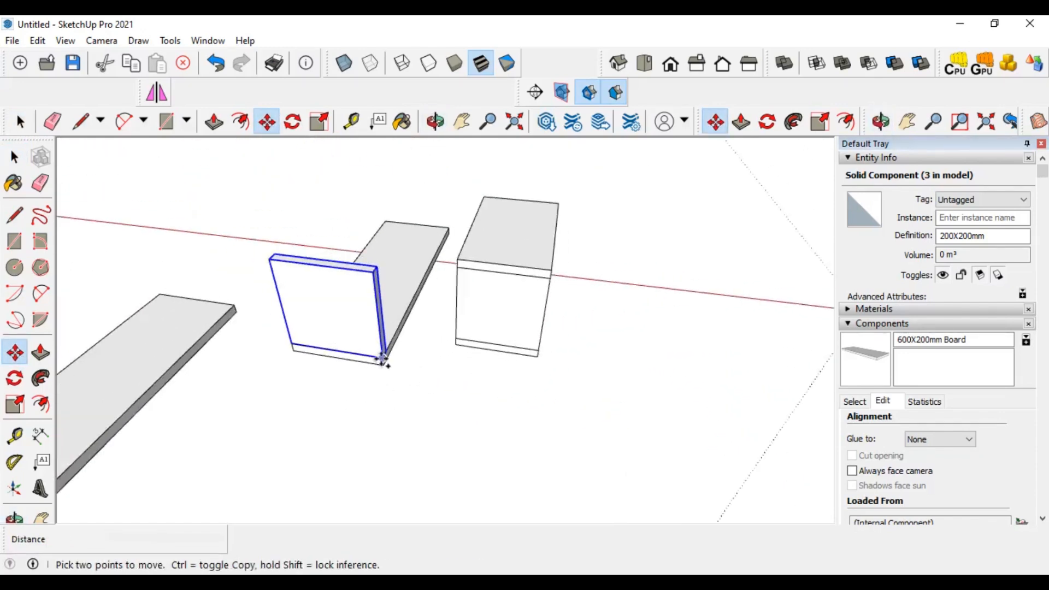
left_click(382, 358)
key("ctrl")
middle_click_drag(205, 402, 240, 351)
left_click(90, 348)
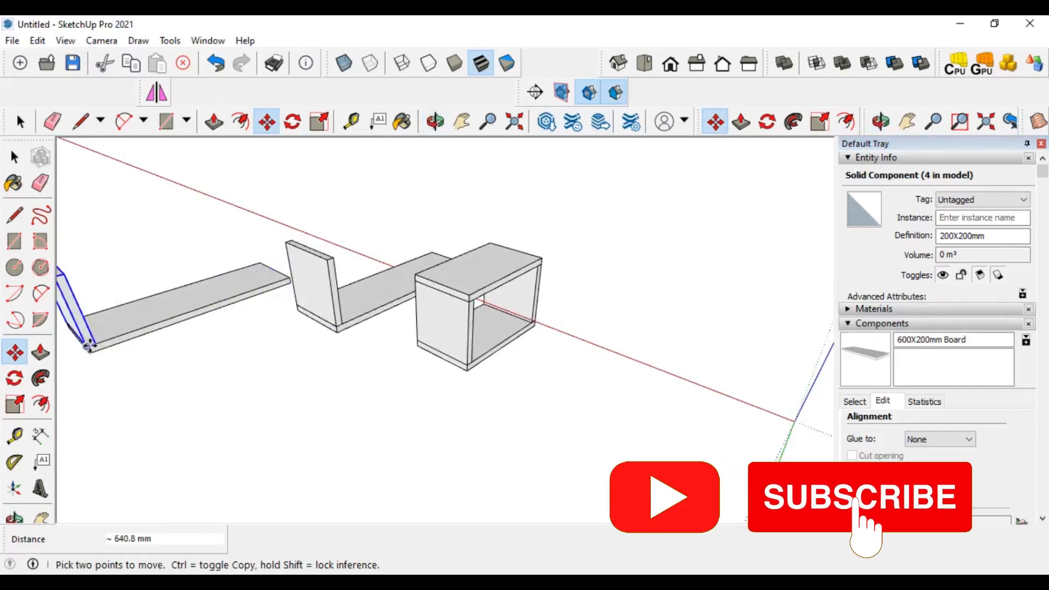
- Set the camera to the top view and group the four boards of the box
middle_click_drag(263, 362, 328, 377)
middle_click_drag(410, 375, 656, 350)
key("ctrl+t")
middle_click_drag(480, 281, 471, 307)
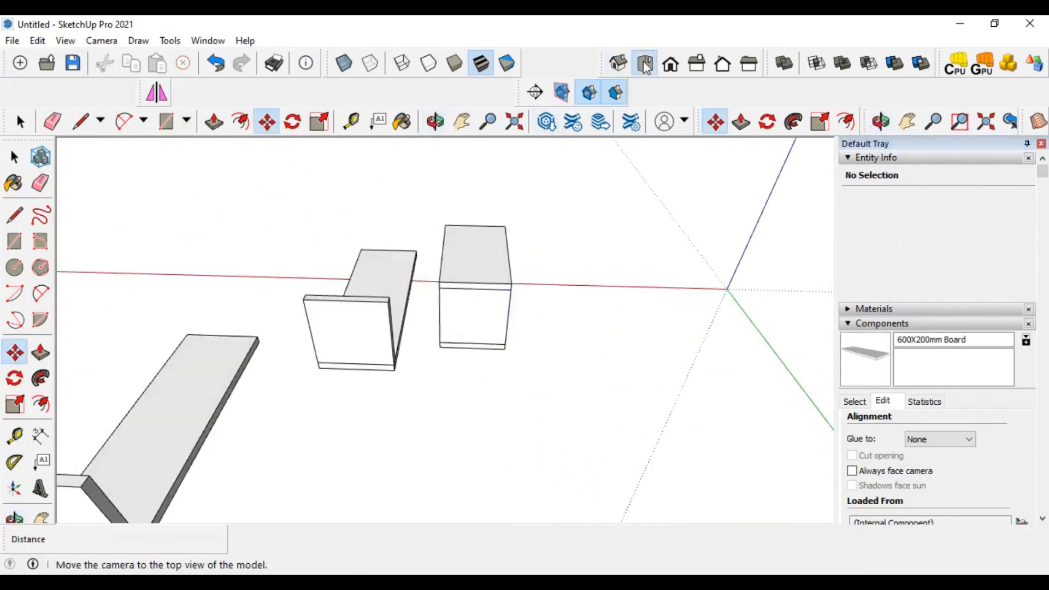
left_click(644, 64)
left_click(15, 157)
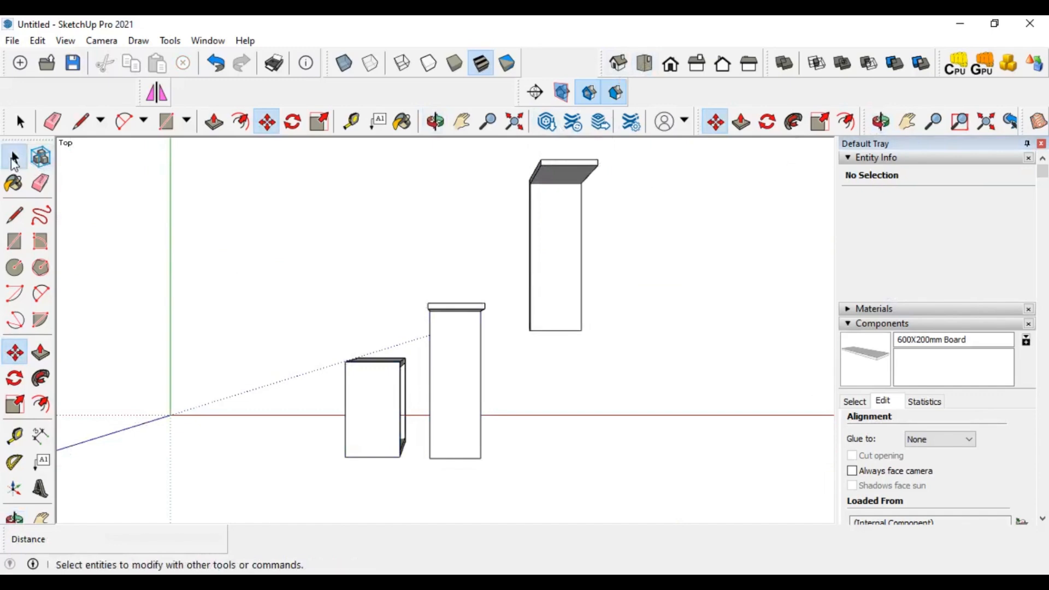
left_click_drag(271, 334, 424, 496)
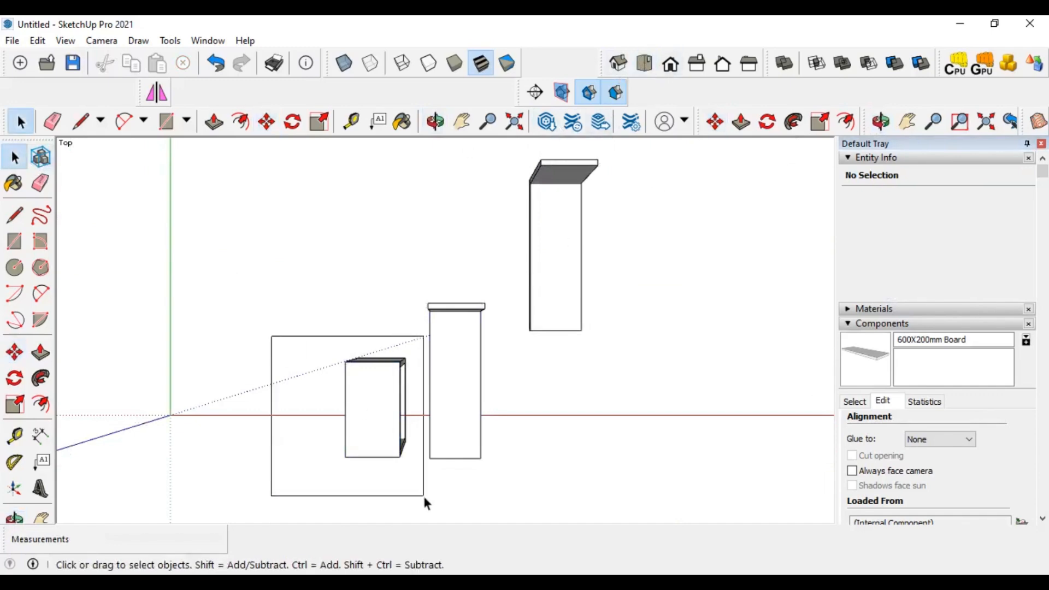
right_click(371, 403)
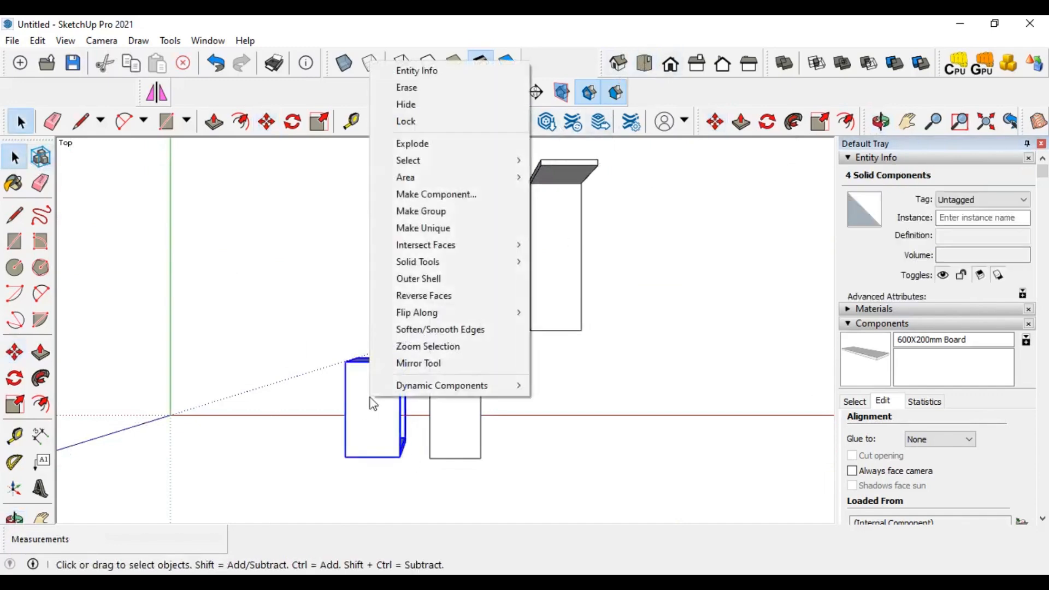
left_click(436, 211)
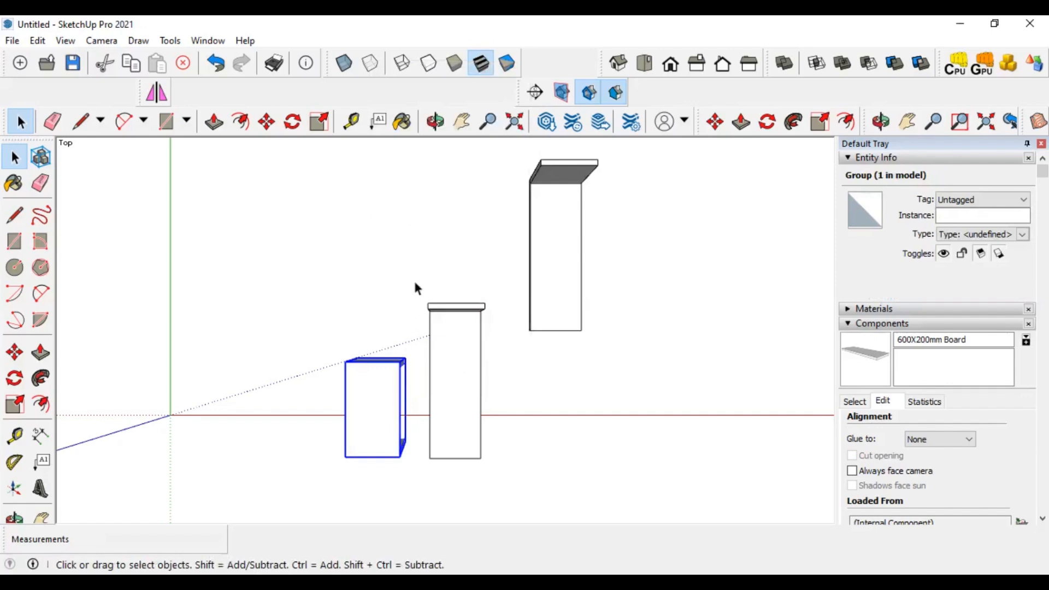
- Group the 600X200mm board beside the box with its upright board as one L-shaped unit
left_click_drag(414, 283, 520, 479)
right_click(466, 356)
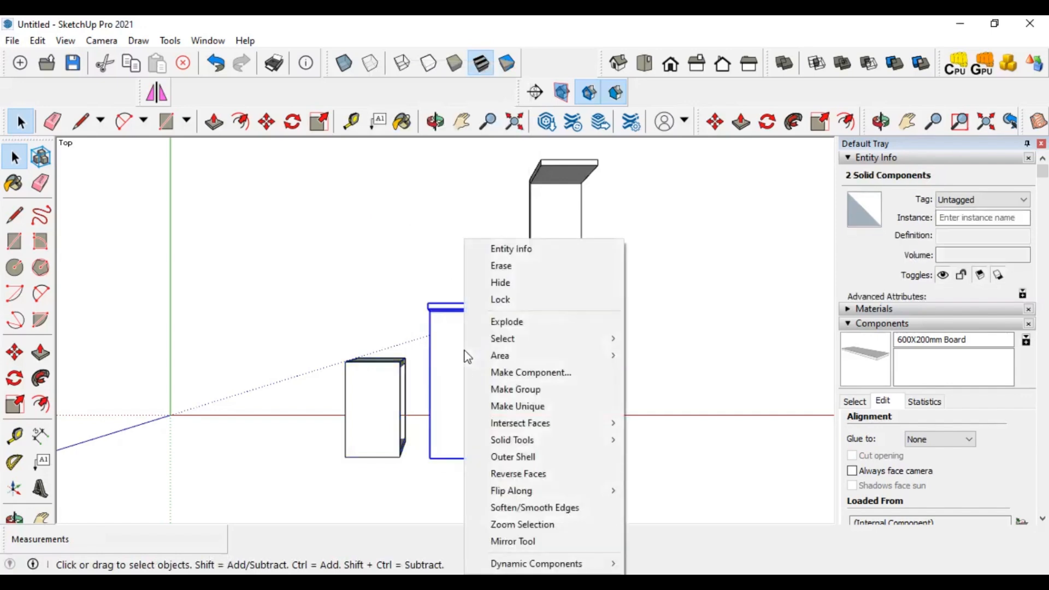
left_click(534, 390)
left_click(391, 376)
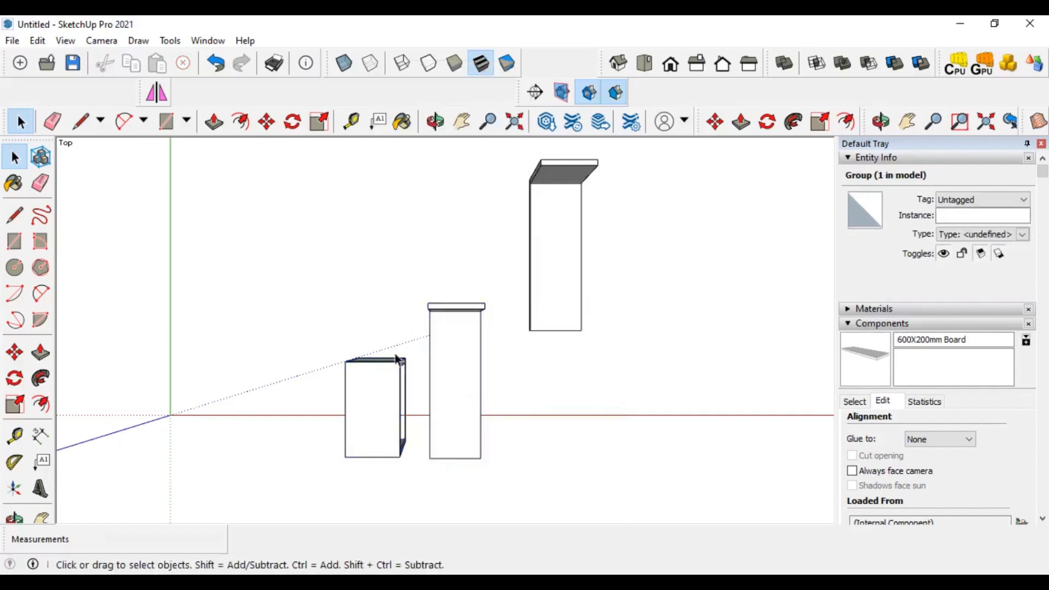
middle_click_drag(421, 379, 568, 350)
left_click(611, 315)
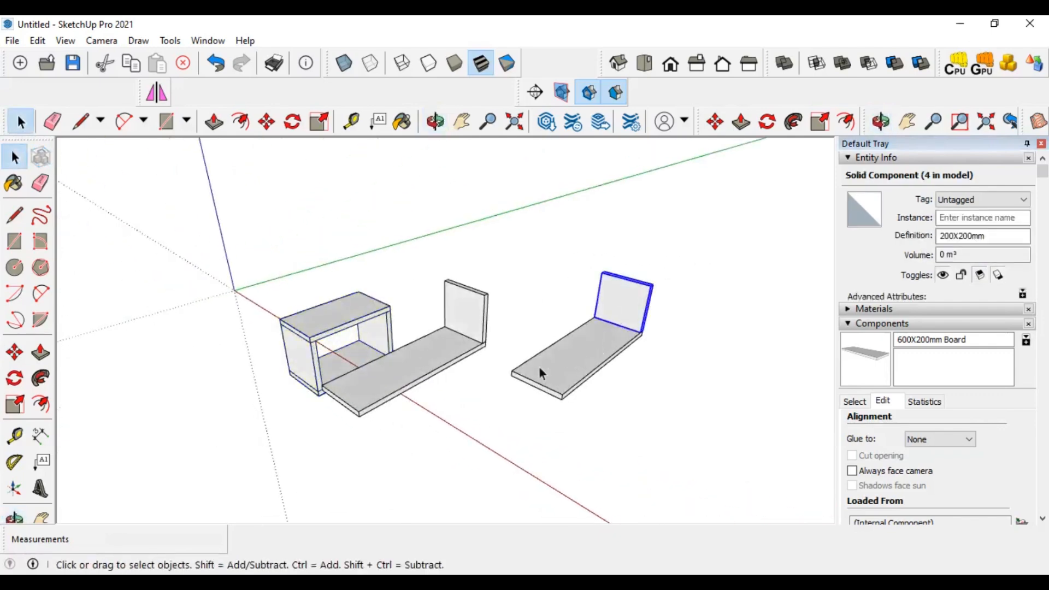
left_click(440, 342)
left_click(307, 328)
- Move the L-shaped group about 586 mm so the top of its upright meets the underside of the box
middle_click_drag(311, 347, 631, 448)
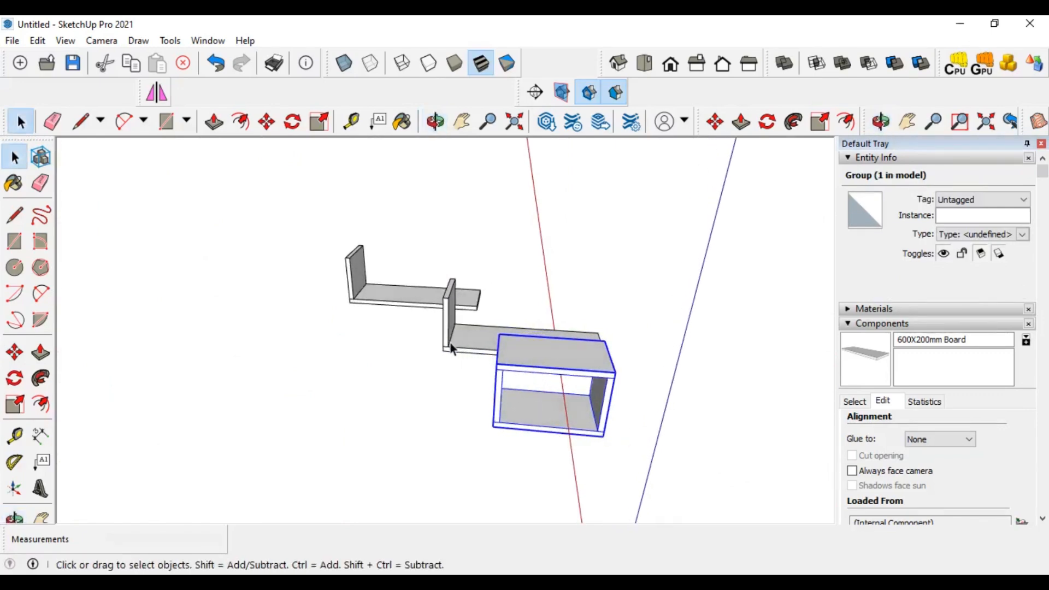
left_click(451, 322)
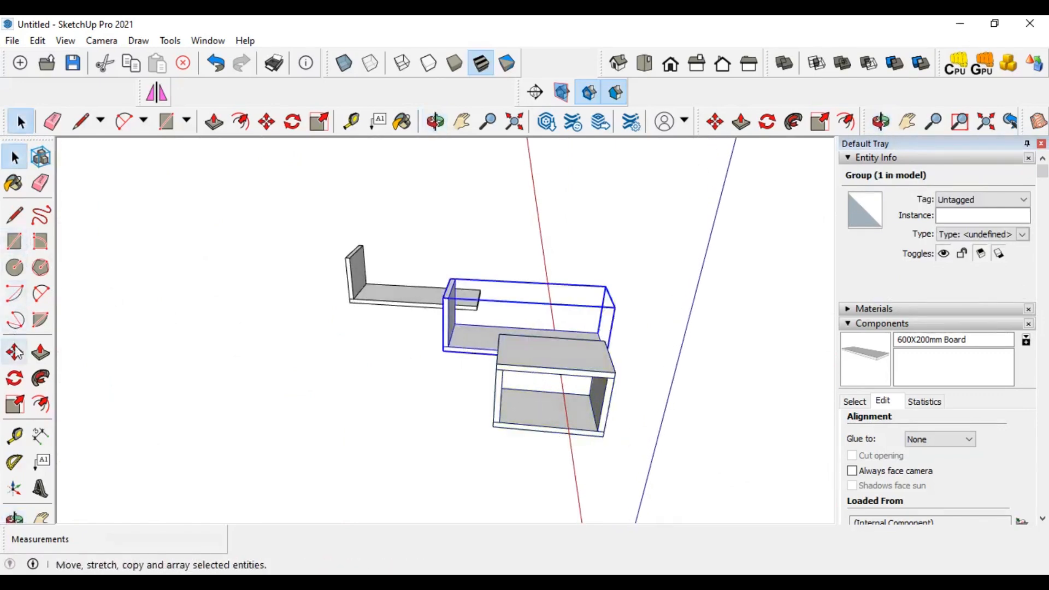
left_click(15, 353)
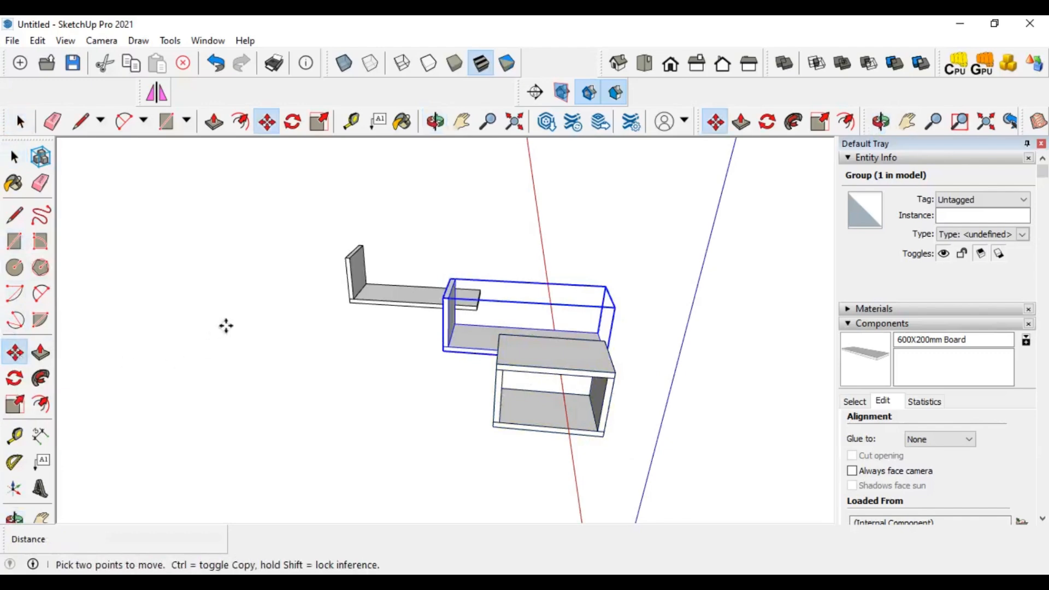
left_click(436, 298)
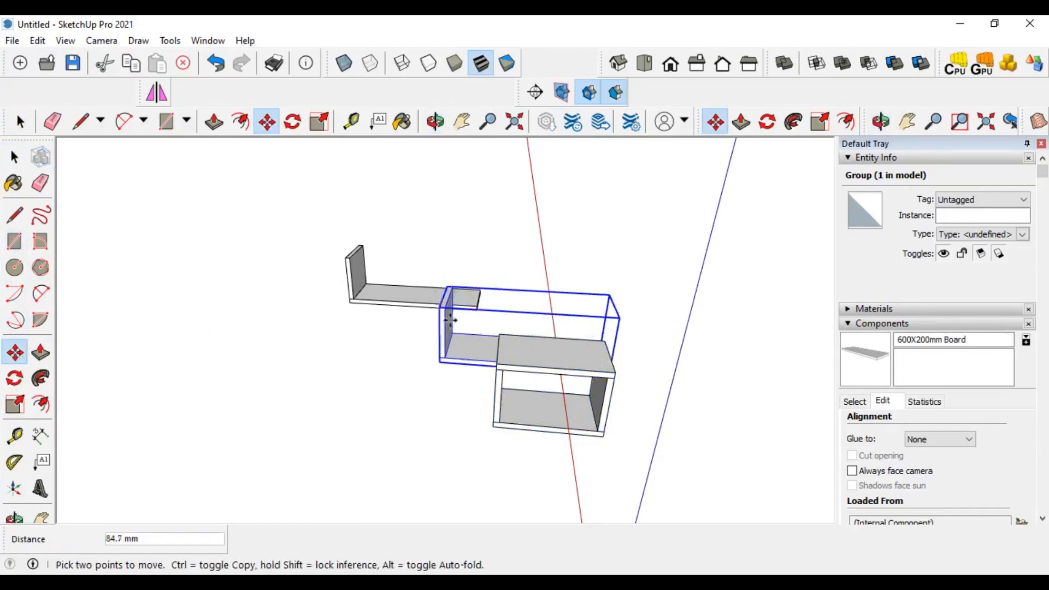
middle_click_drag(554, 415, 566, 473)
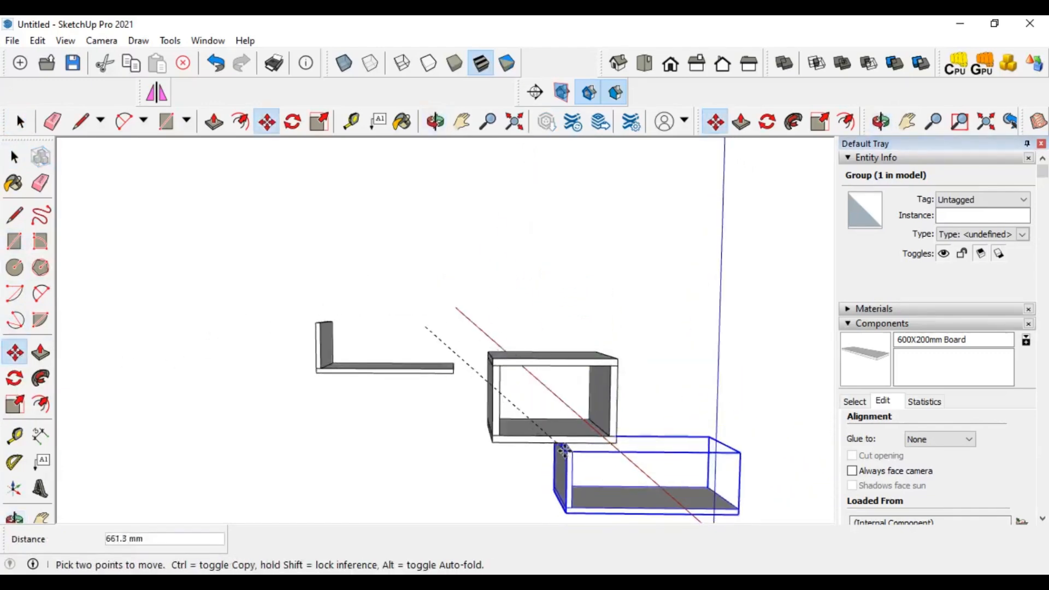
left_click(560, 441)
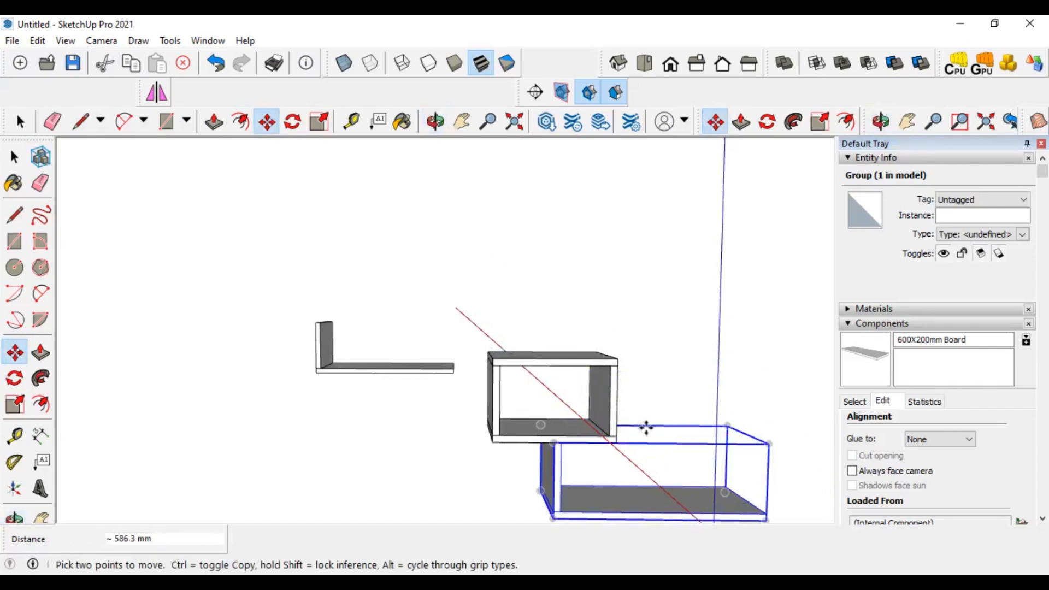
- Copy the L-shaped group from its lower outer corner to a spot about 672 mm away, beyond the original's open end
middle_click_drag(643, 426, 569, 479)
middle_click_drag(410, 376, 638, 462)
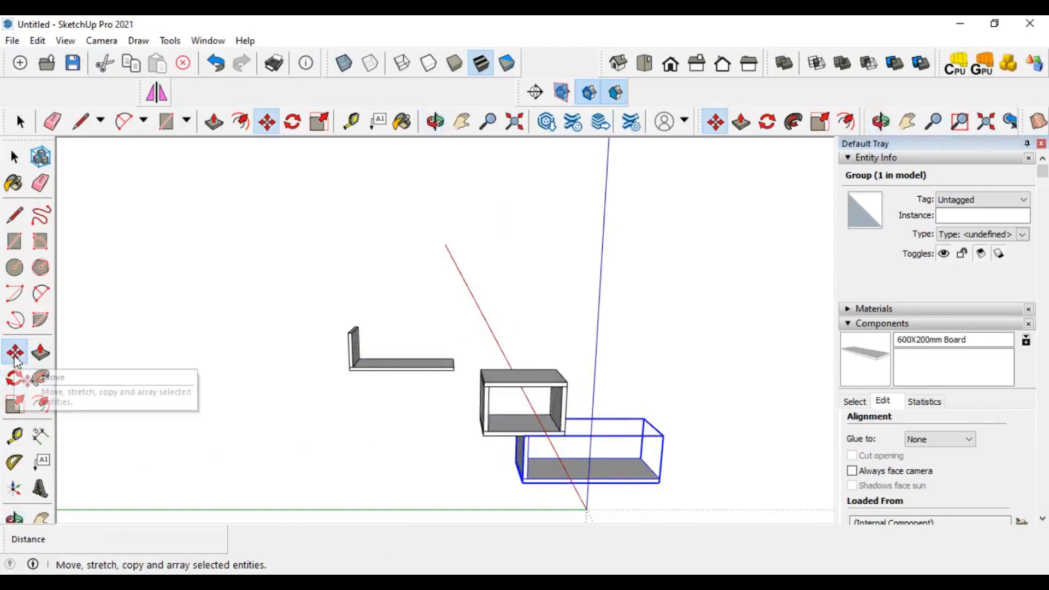
left_click(519, 481)
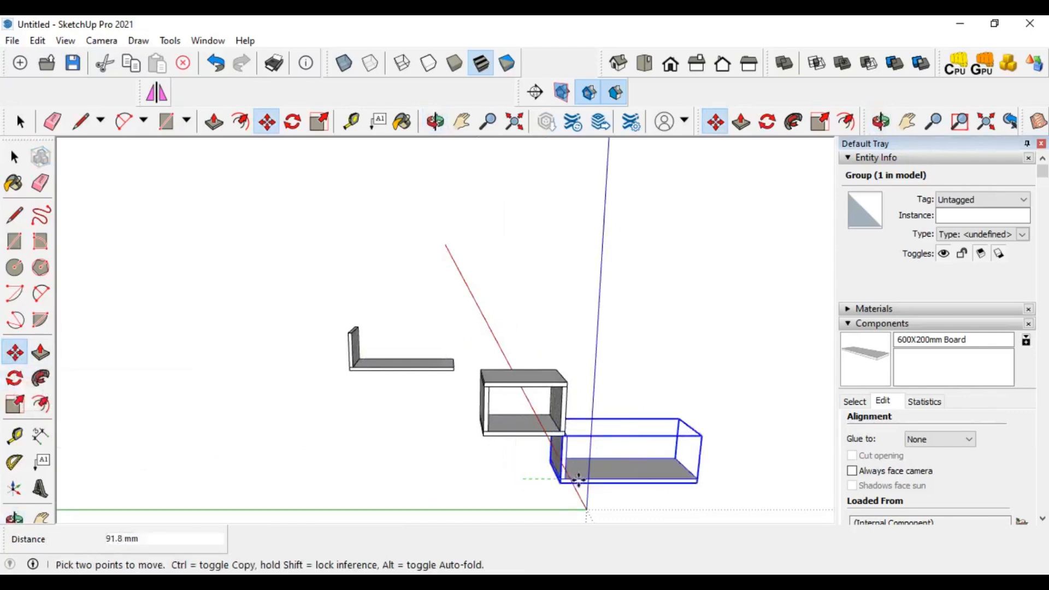
key("Escape")
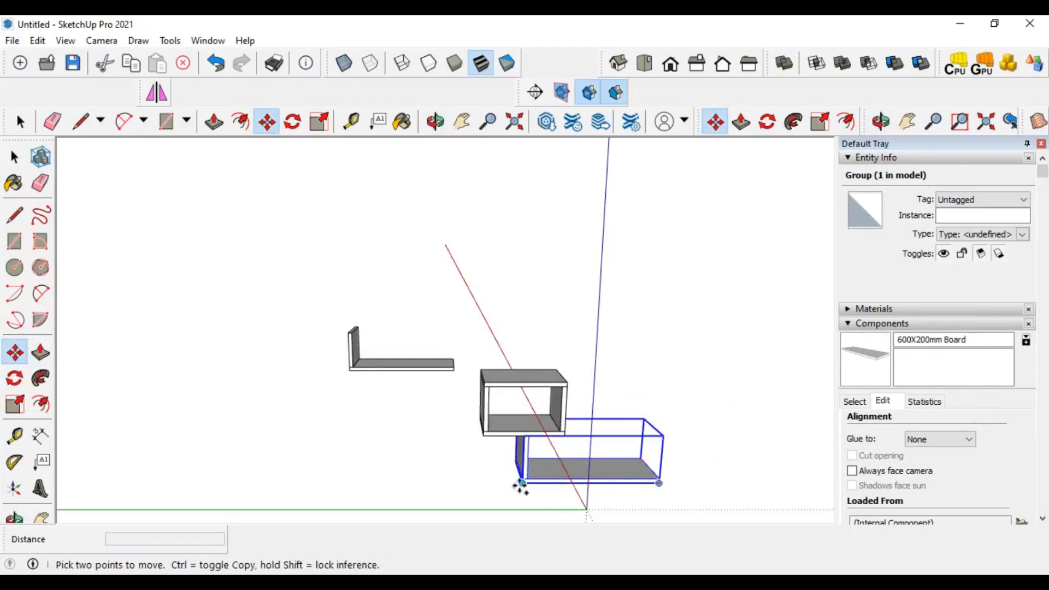
left_click(521, 484)
key("ctrl")
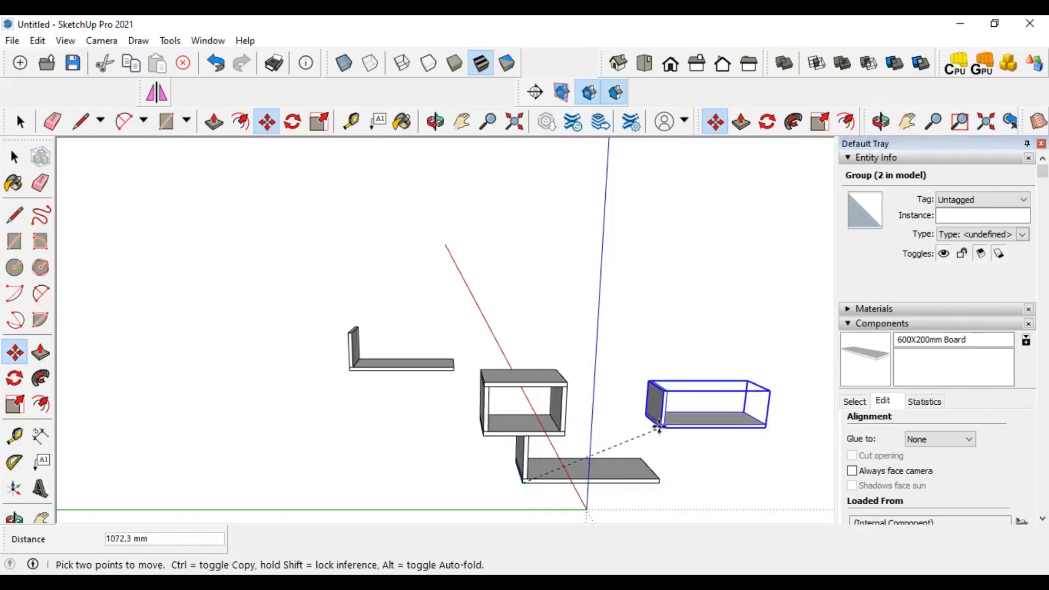
left_click(680, 484)
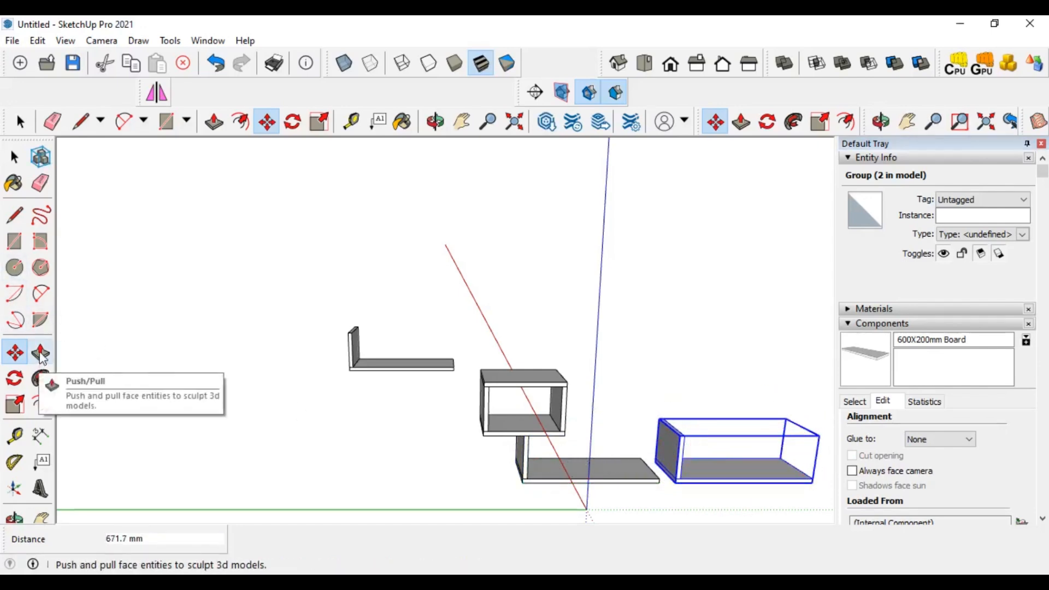
- Rotate the copied L-shaped group 180 degrees about the midpoint of its upright so the upright hangs below the shelf
left_click(14, 378)
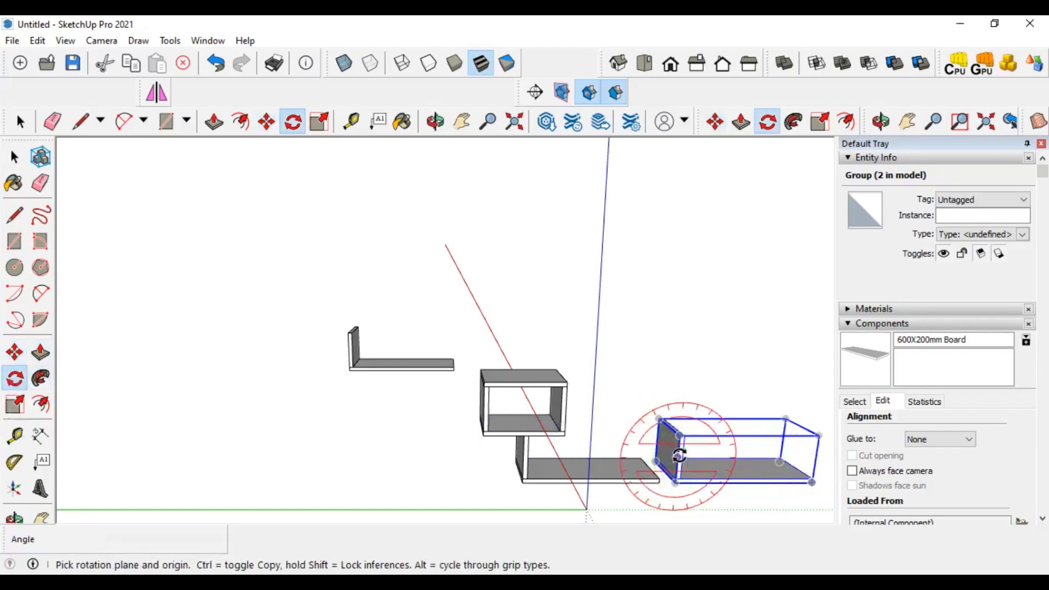
left_click(677, 457)
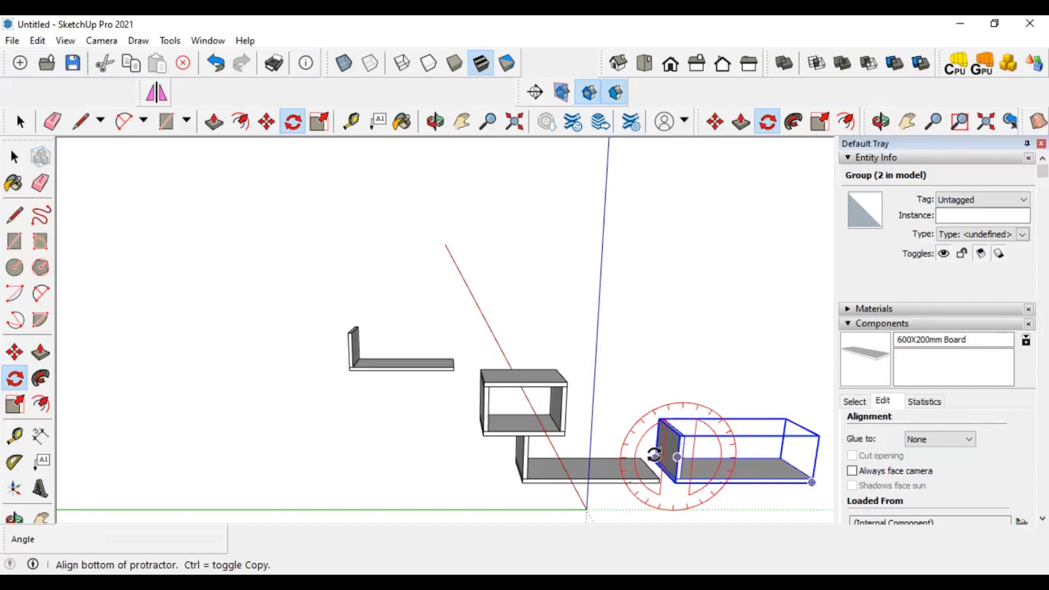
left_click(658, 453)
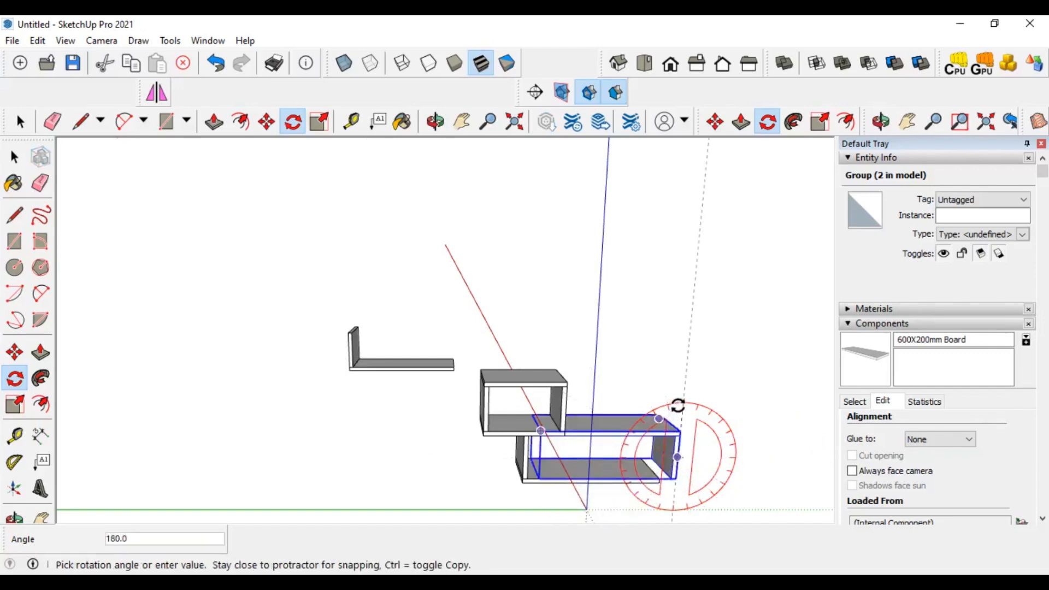
left_click(678, 404)
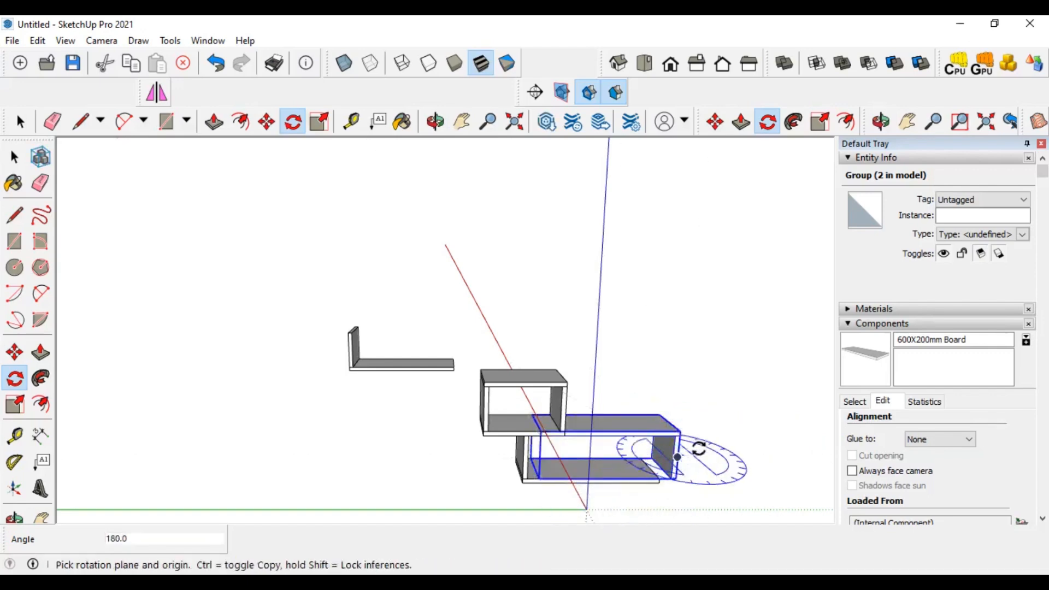
left_click(14, 157)
left_click(15, 158)
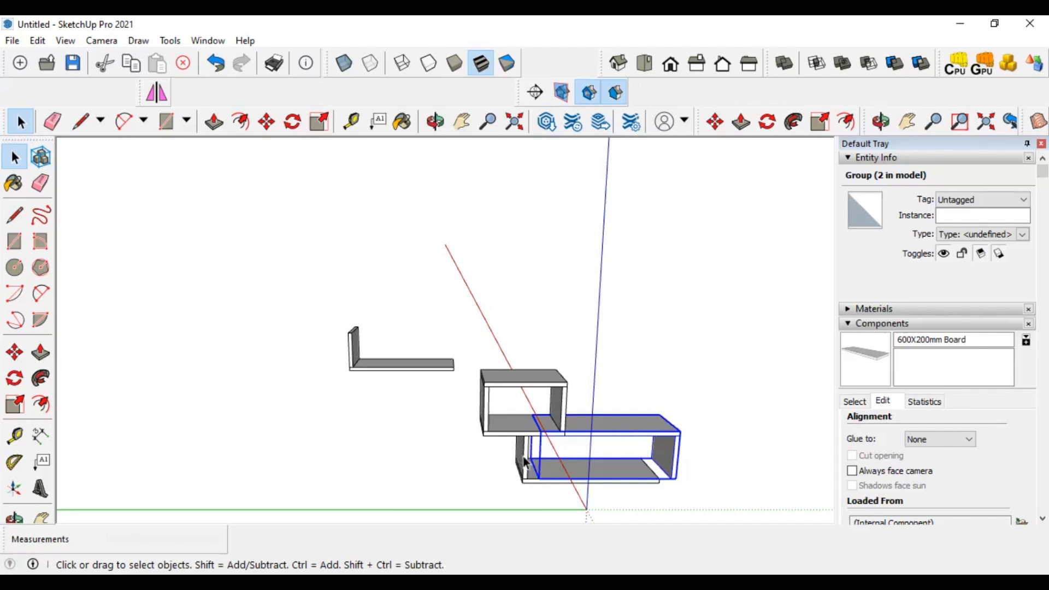
- Move the rotated L-shaped group about 144 mm so the open end of its shelf meets the side of the box
middle_click_drag(654, 475, 632, 468)
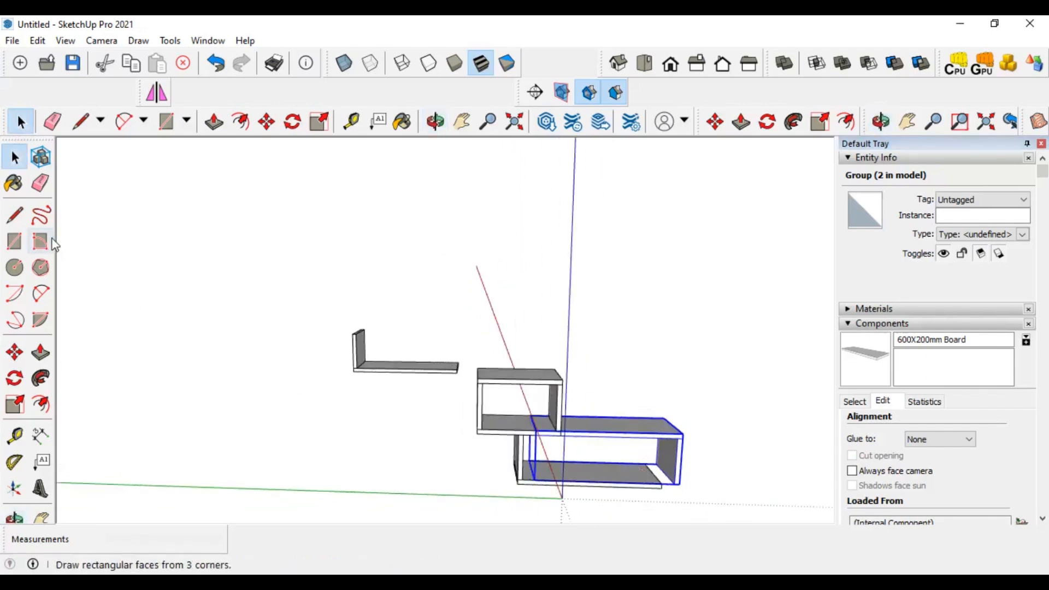
left_click(13, 354)
scroll(505, 426, "up", 5)
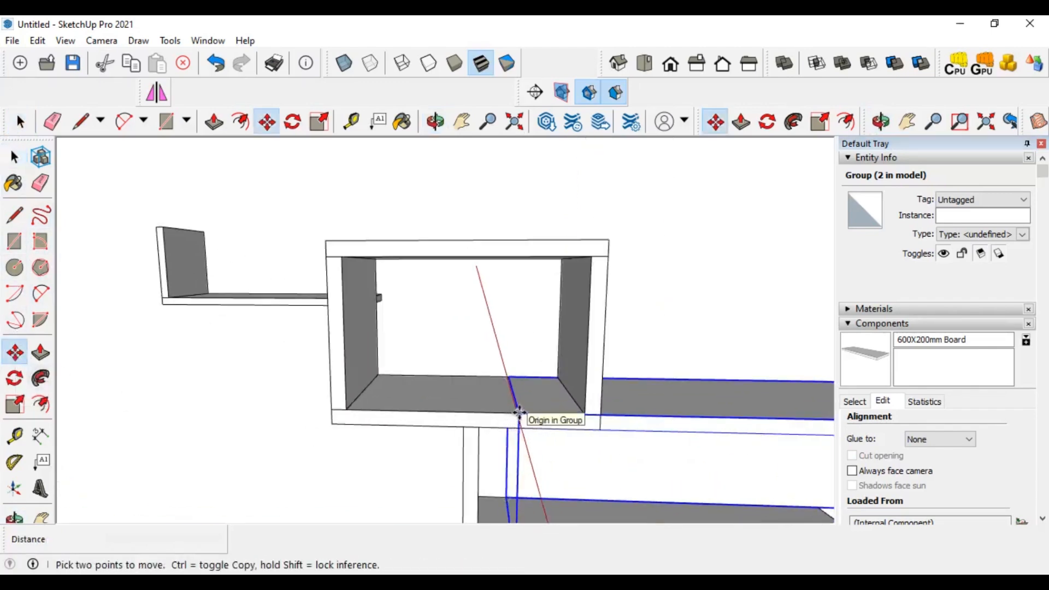
left_click(519, 413)
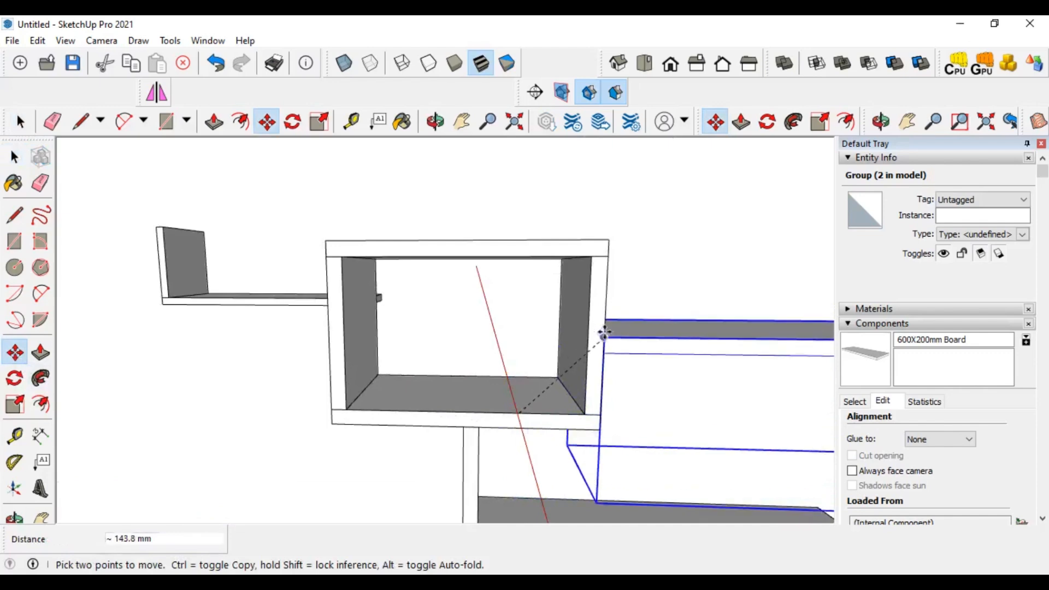
left_click(604, 334)
scroll(511, 350, "down", 3)
scroll(510, 350, "down", 2)
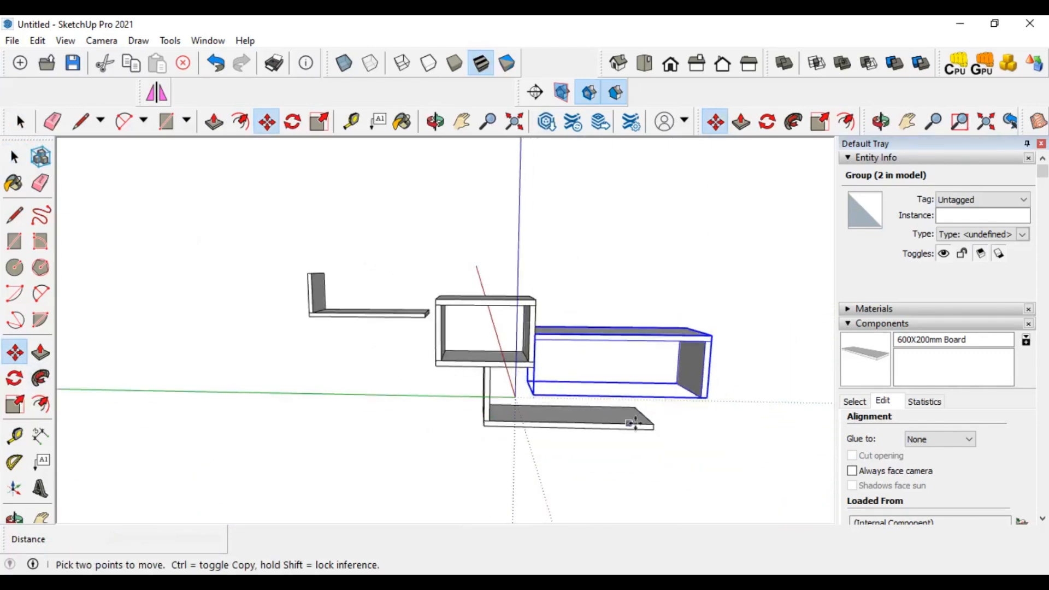
left_click(756, 444)
left_click(705, 452)
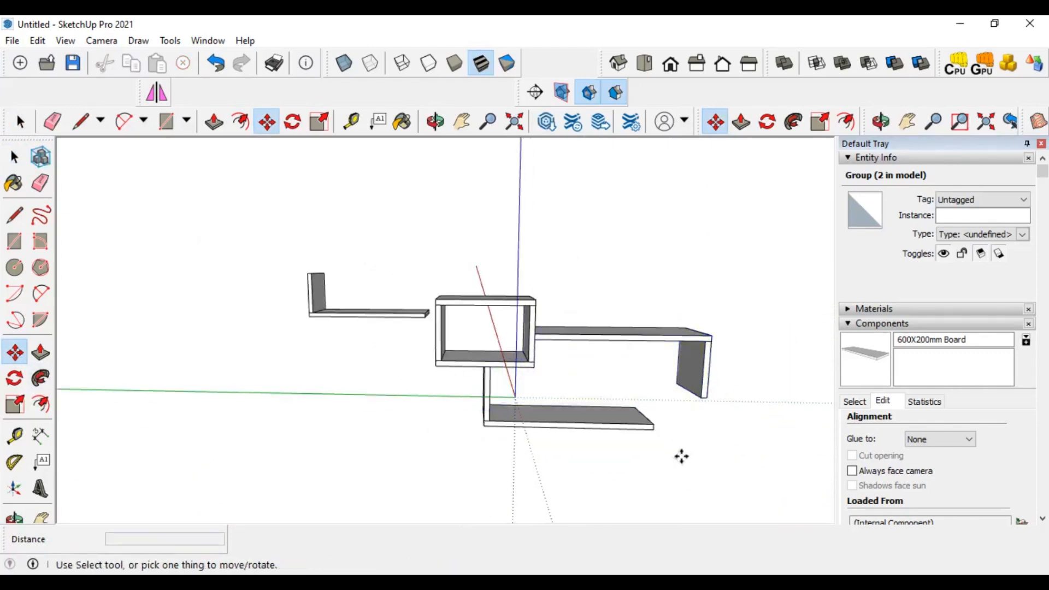
left_click(452, 299)
key("Escape")
left_click(454, 302)
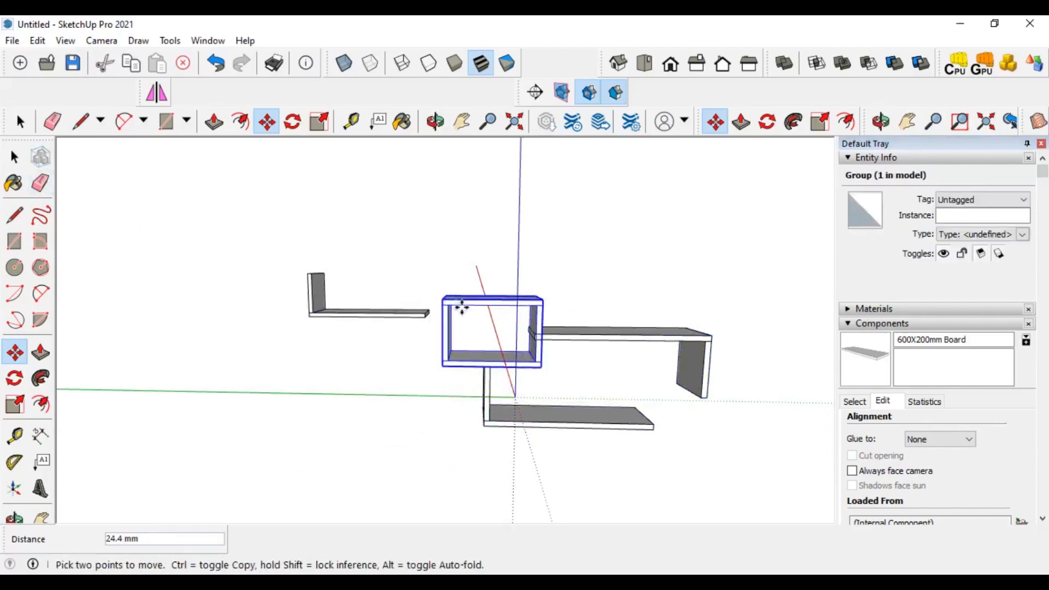
key("Escape")
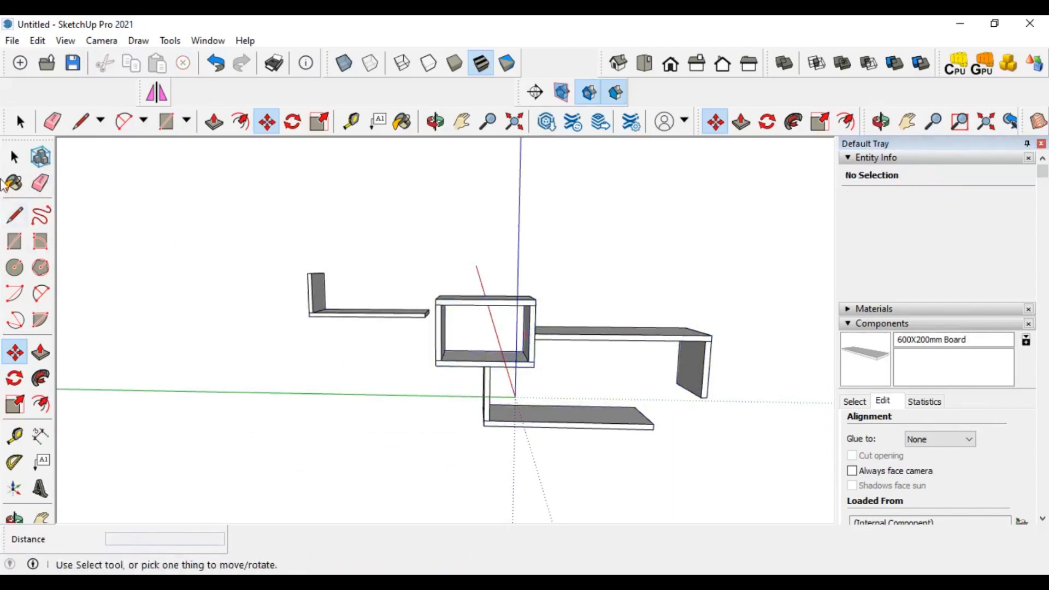
- Copy the box from the midpoint of its outer side edge to the open end of the lower shelf, about 838.5 mm away
left_click(14, 157)
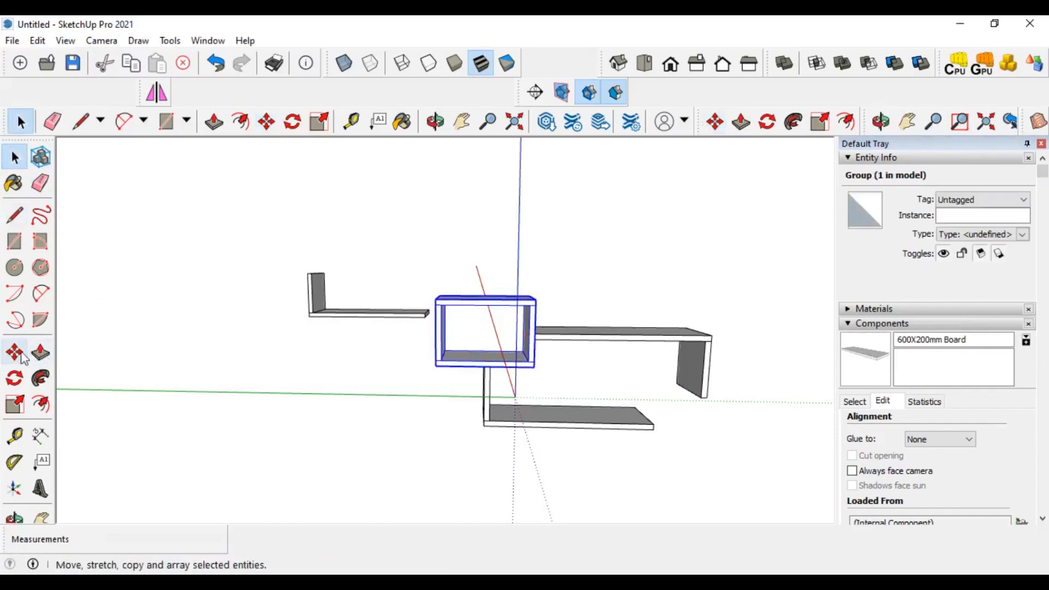
left_click(14, 352)
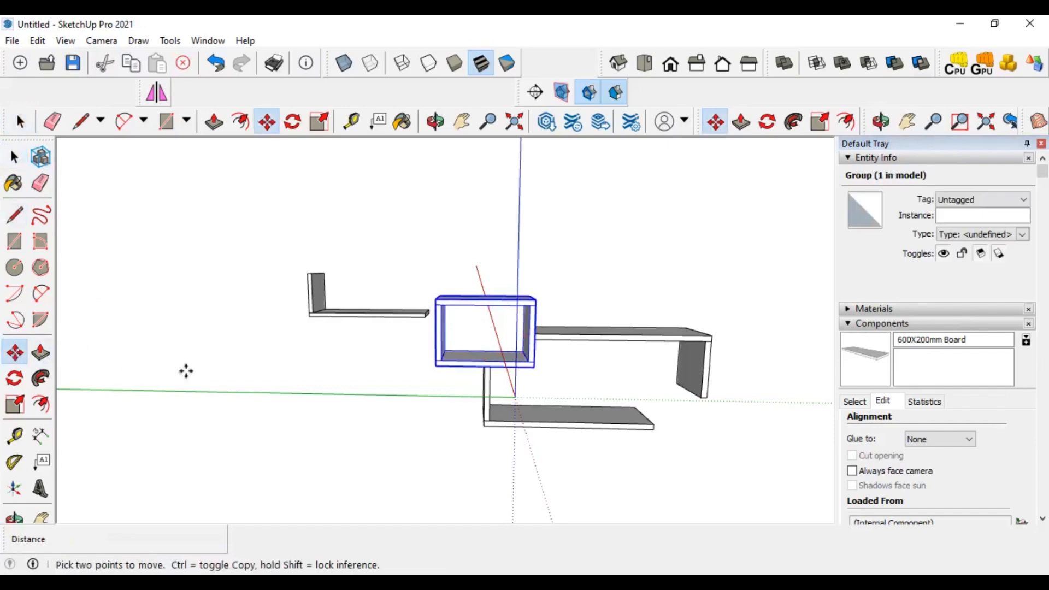
left_click(436, 298)
key("ctrl")
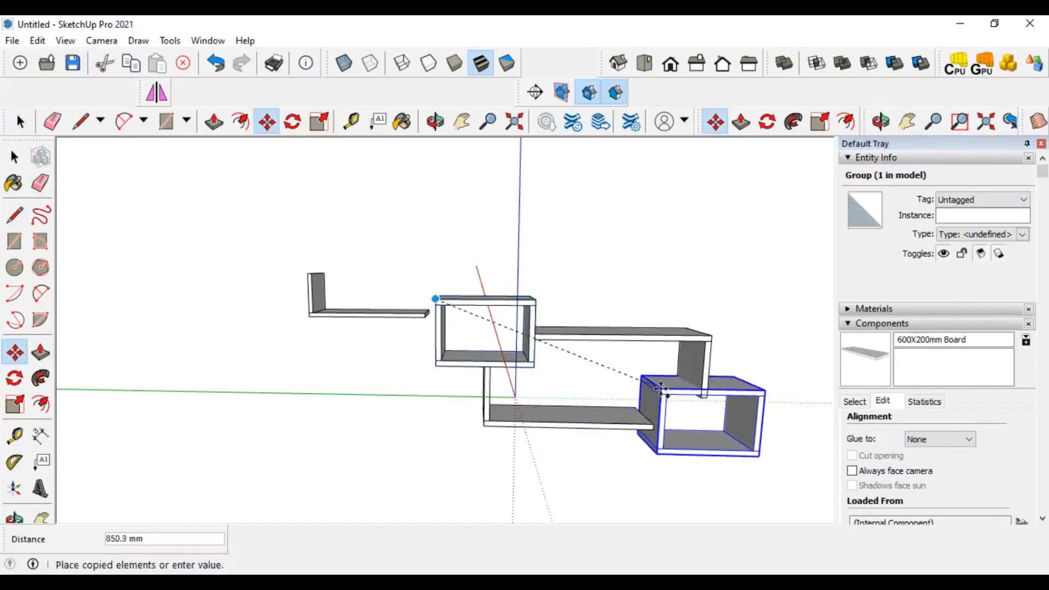
key("Escape")
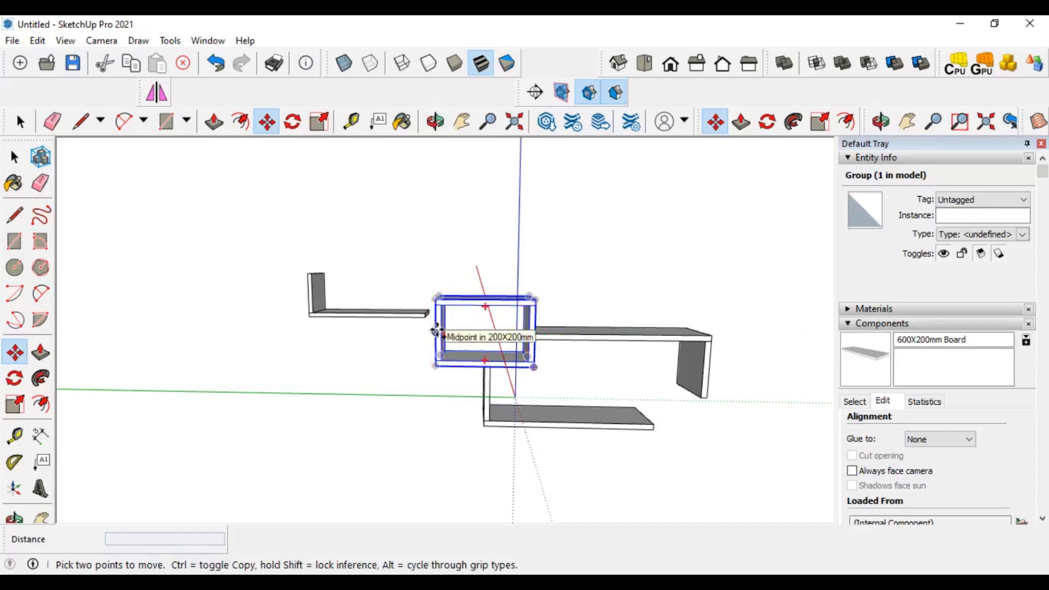
left_click(435, 331)
key("ctrl")
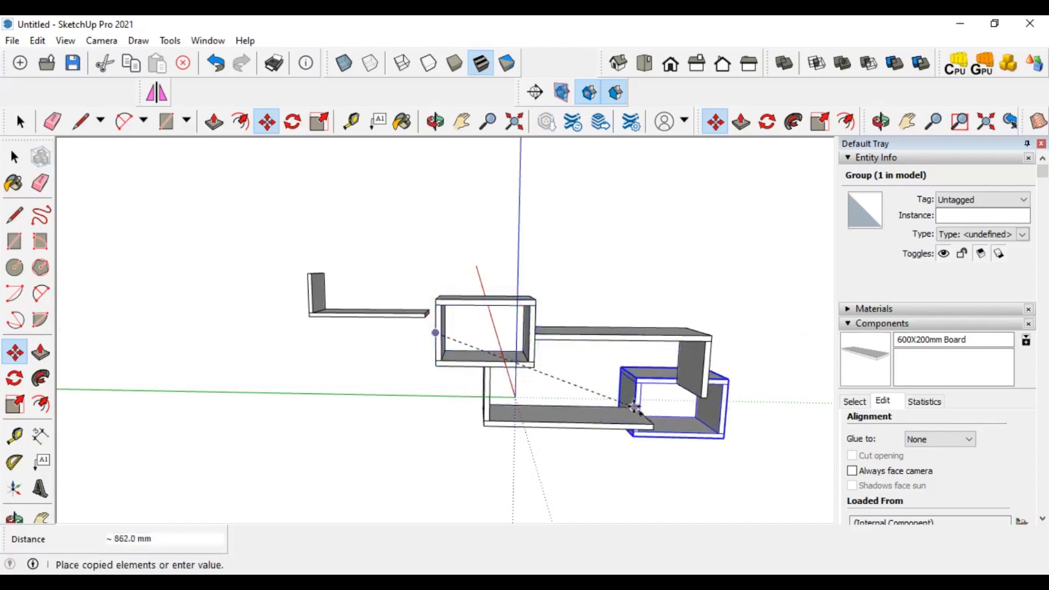
left_click(654, 424)
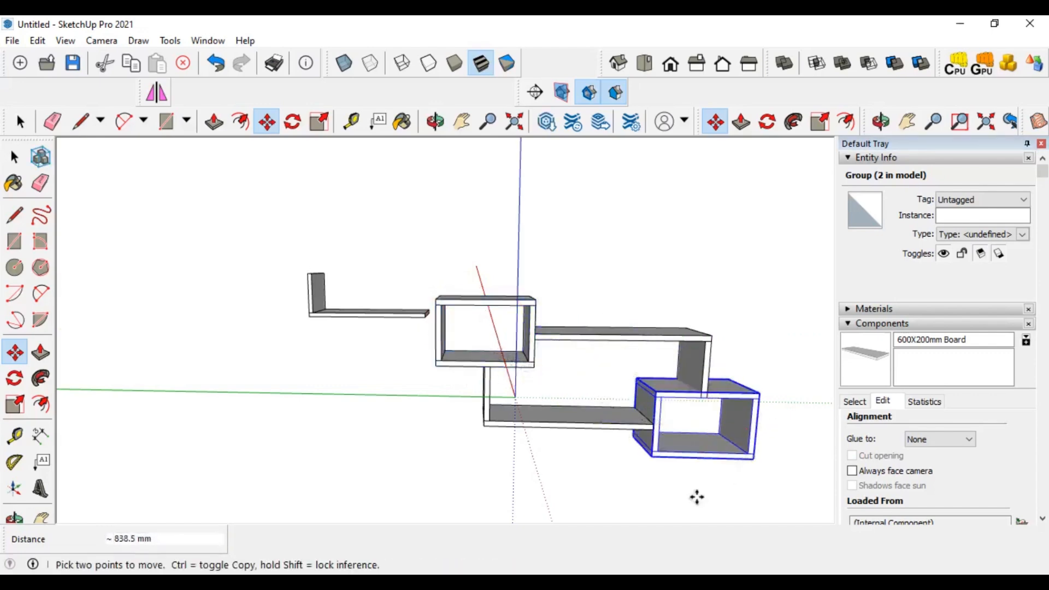
- Move the copied box down 20 mm so its top meets the lower end of the hanging upright
scroll(648, 417, "up", 5)
scroll(650, 315, "up", 2)
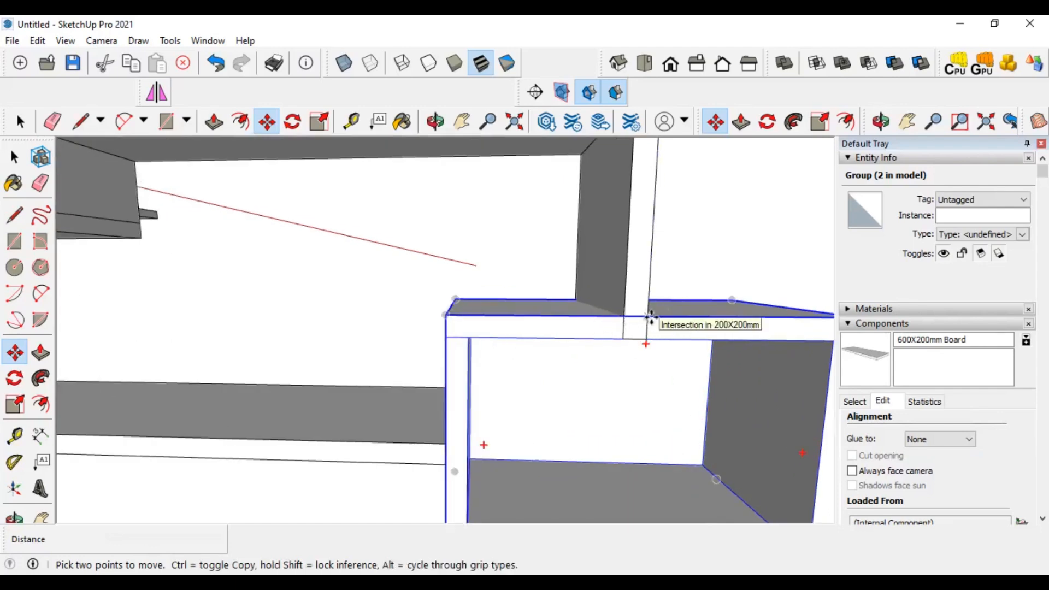
left_click(649, 328)
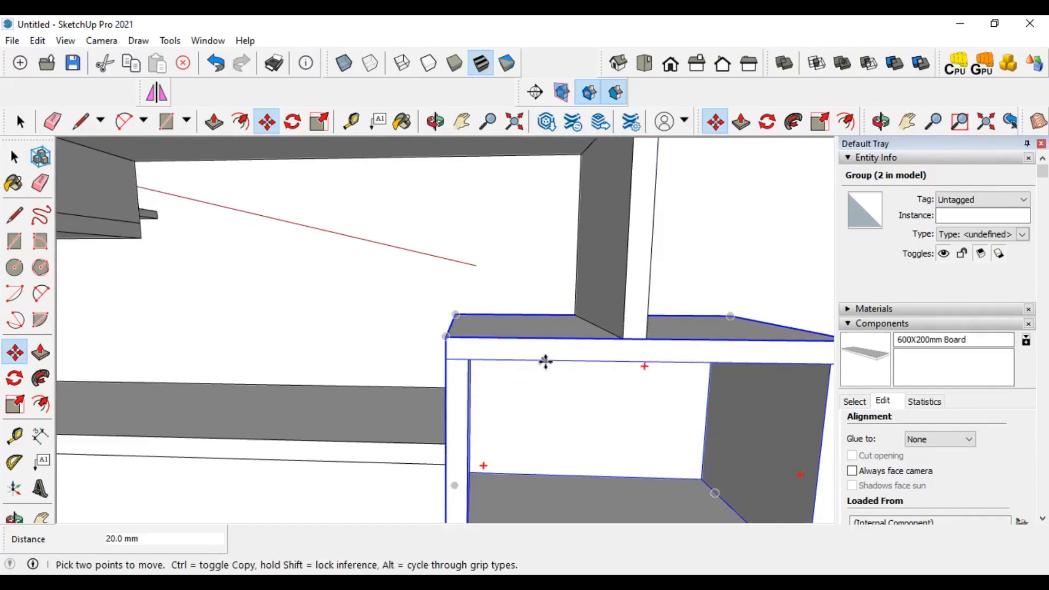
scroll(545, 362, "down", 6)
- Delete the leftover L-shaped boards standing apart from the shelf unit
middle_click_drag(337, 415, 499, 490)
scroll(499, 487, "down", 3)
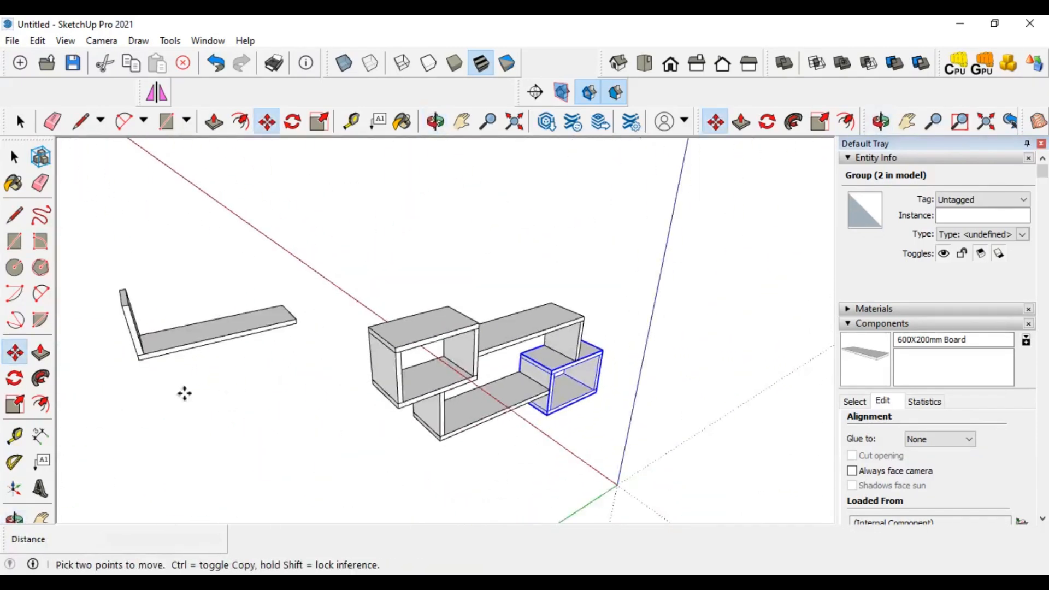
left_click(21, 122)
left_click_drag(60, 257, 321, 399)
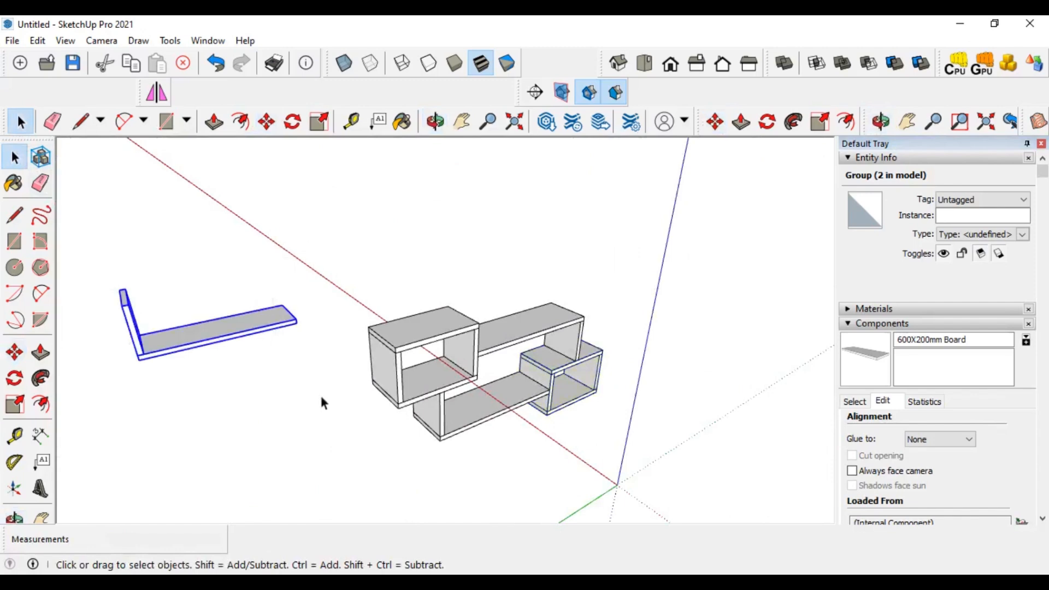
key("Delete")
- Select the upper box and show the Colors collection of materials
middle_click_drag(513, 429, 433, 367)
scroll(469, 370, "up", 3)
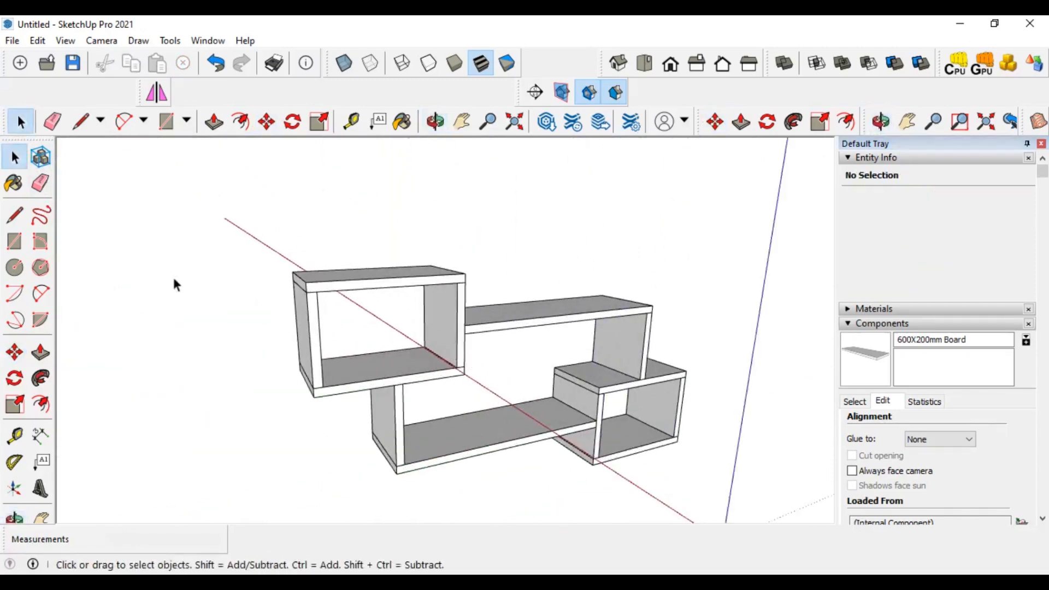
left_click(428, 283)
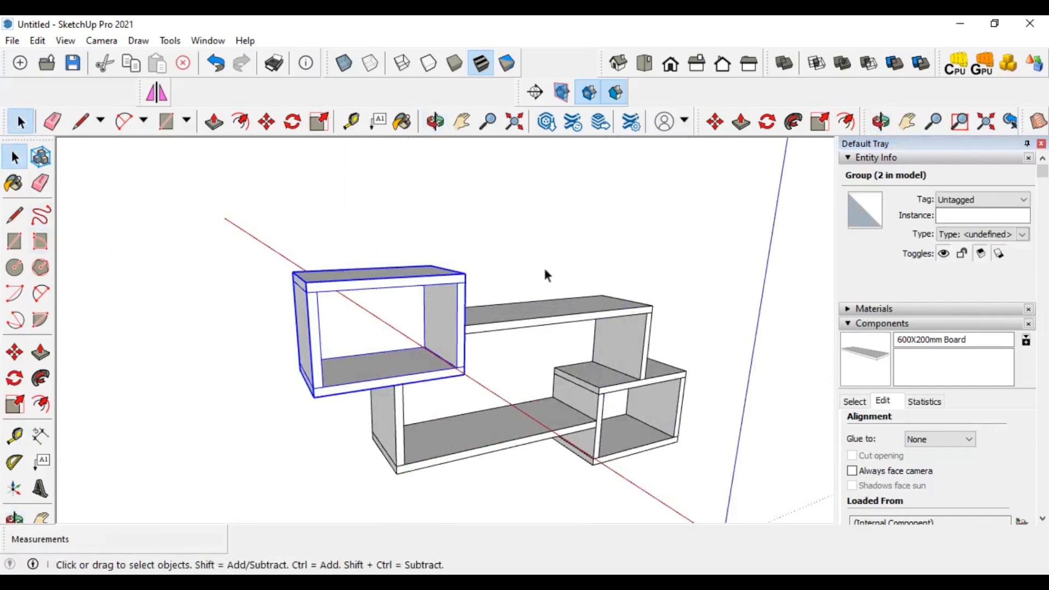
left_click(848, 312)
scroll(930, 406, "down", 5)
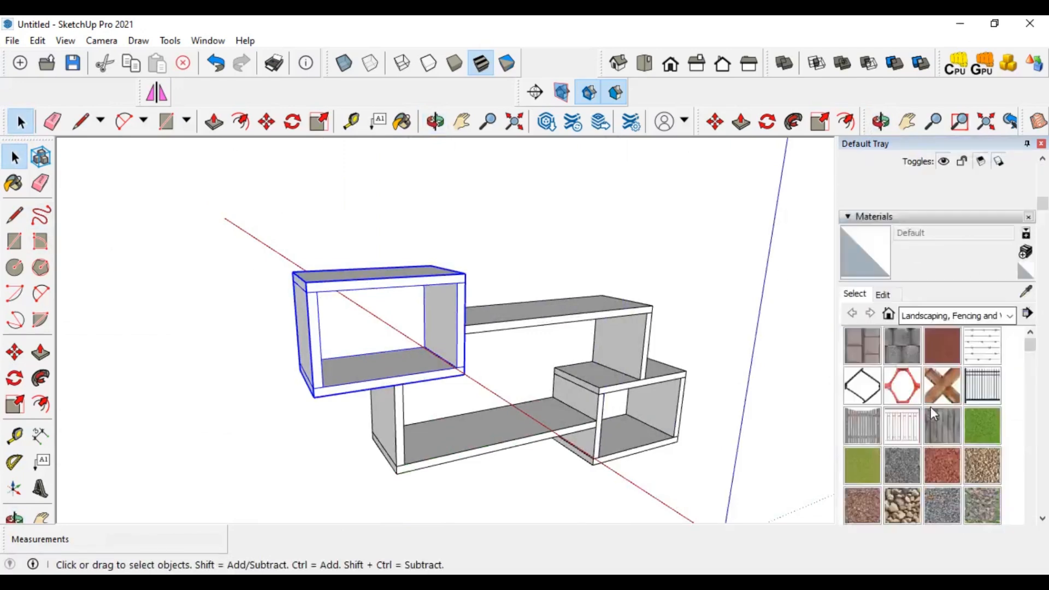
left_click(1009, 315)
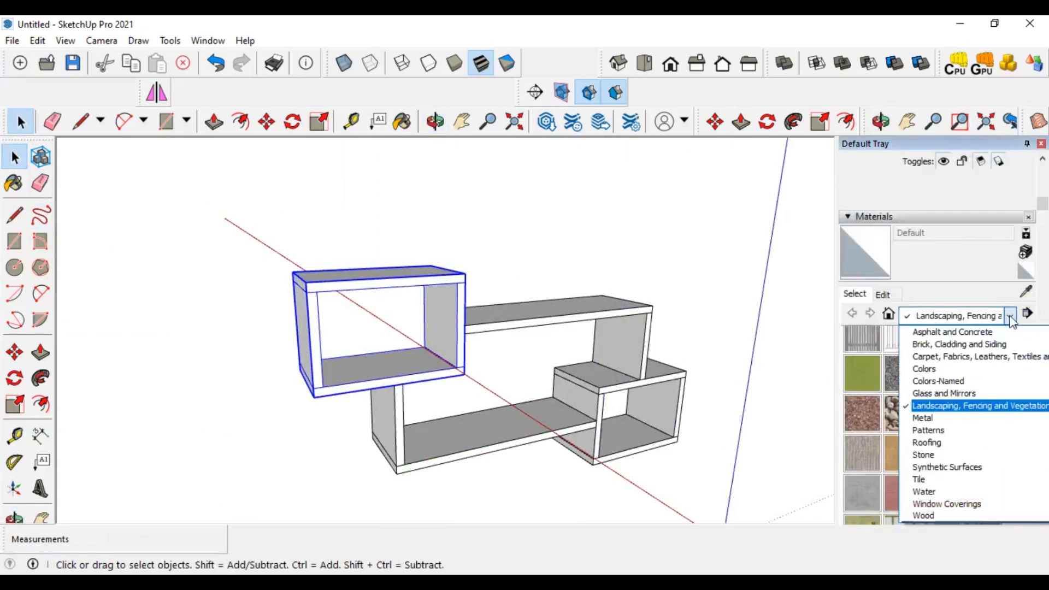
left_click(963, 352)
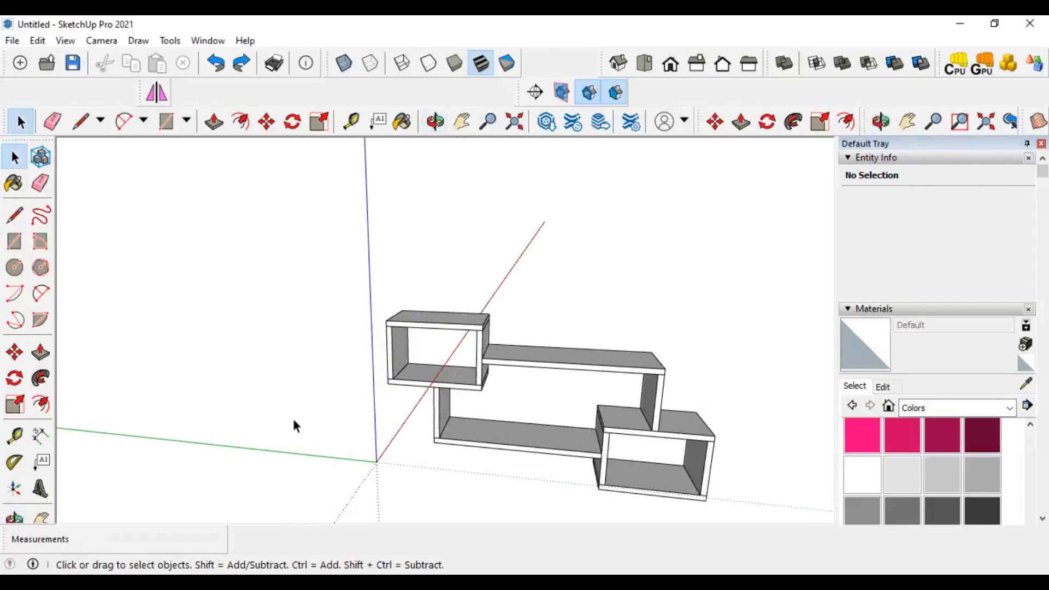
- Paint the upper box with Wood Bamboo from the Wood material collection
left_click(13, 189)
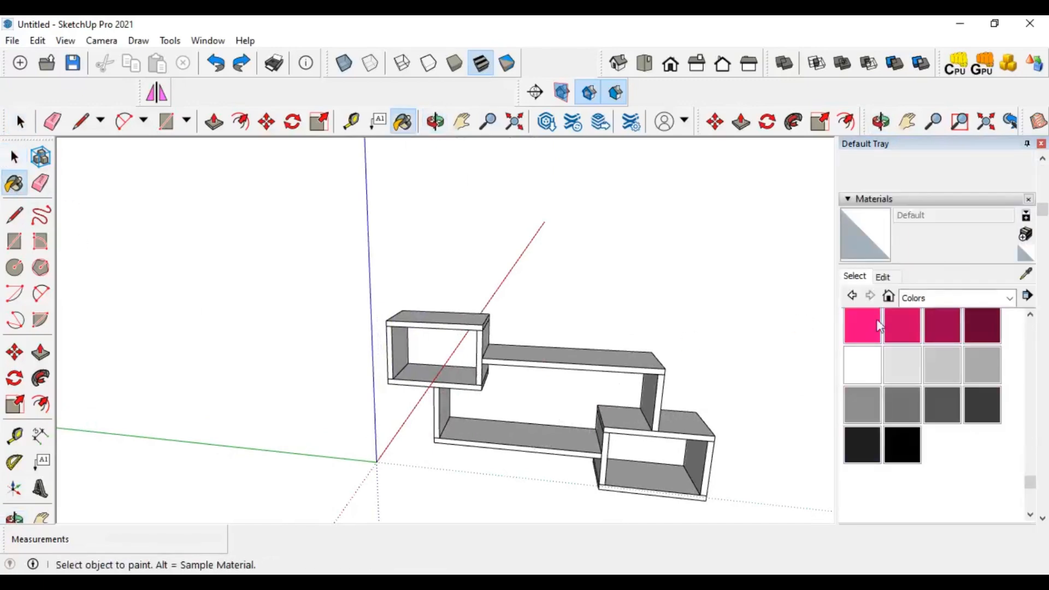
left_click(886, 200)
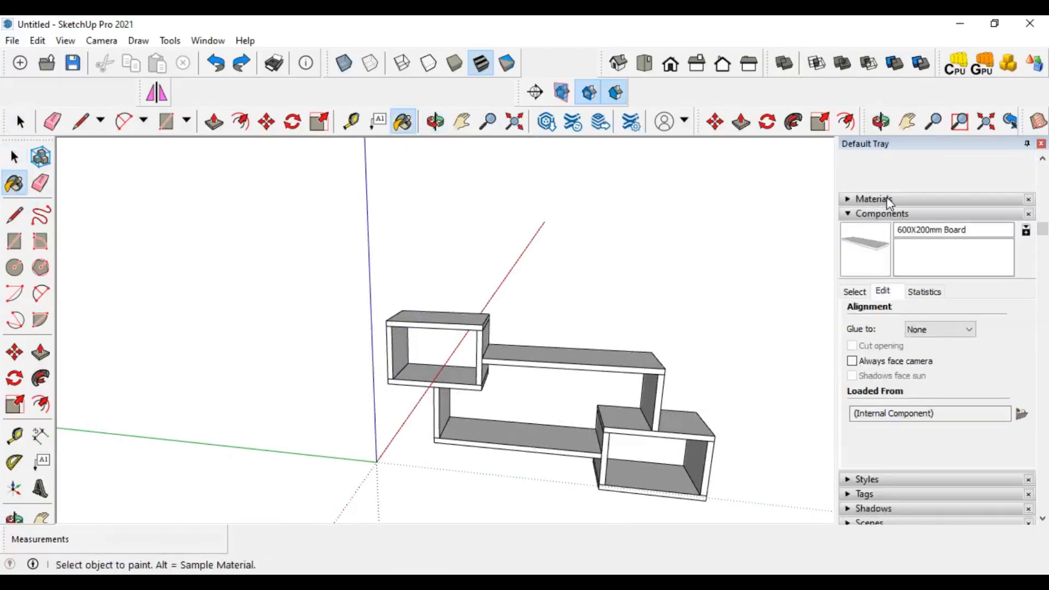
left_click(874, 198)
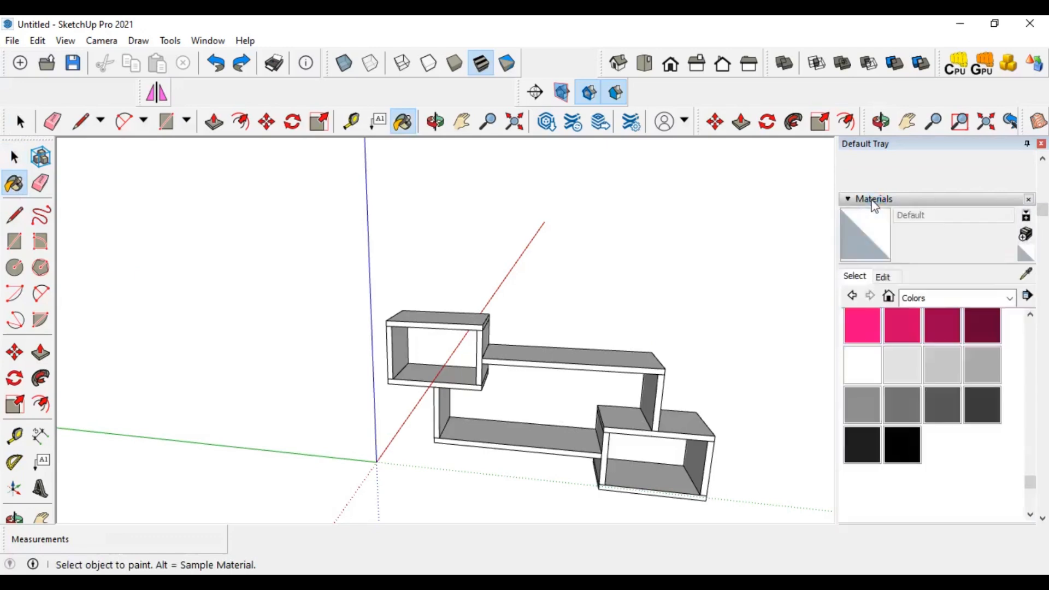
left_click(1008, 299)
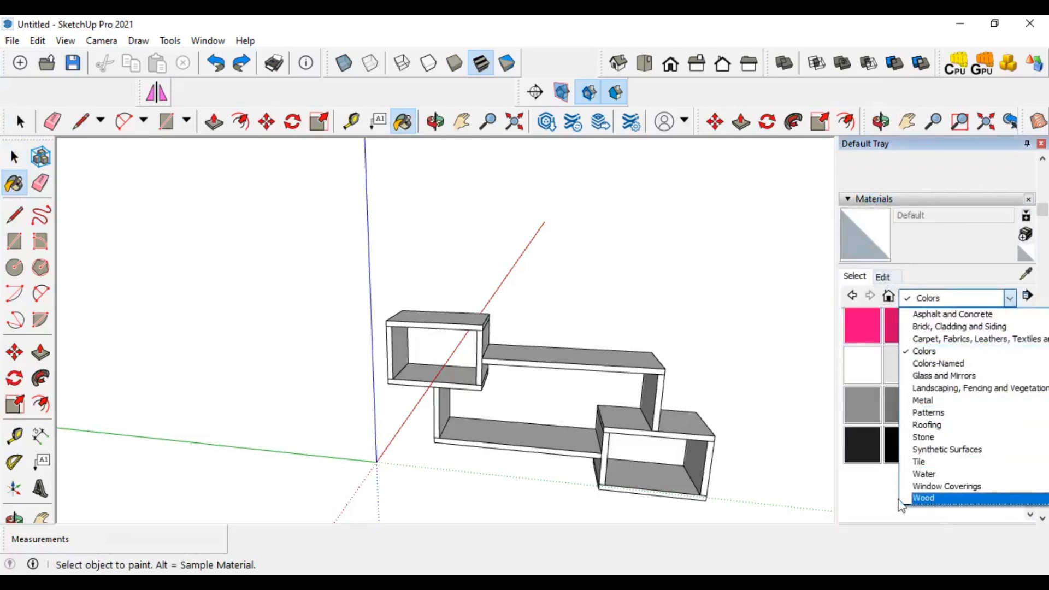
left_click(929, 498)
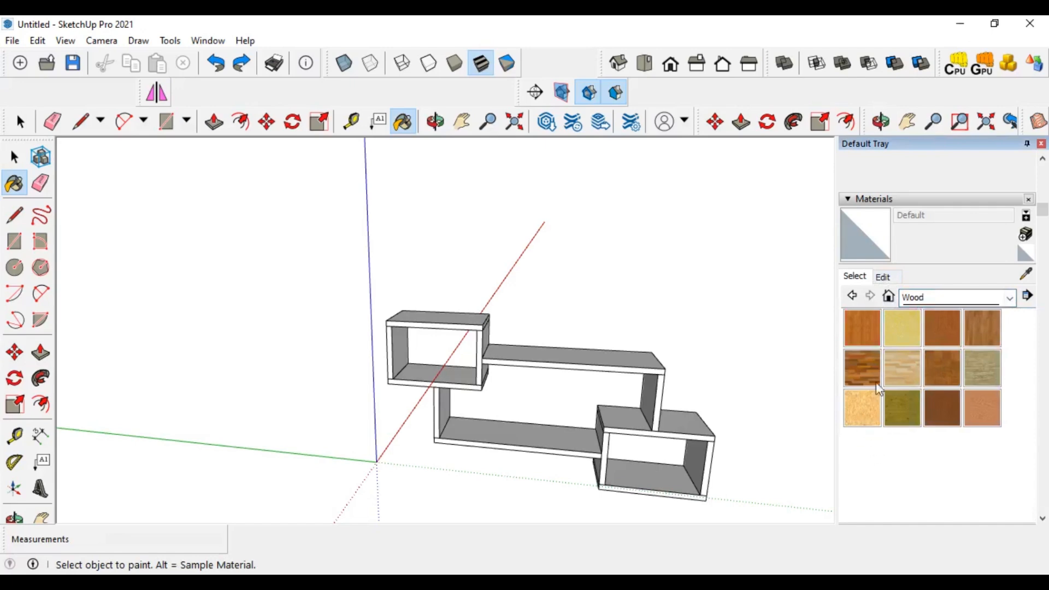
left_click(871, 321)
left_click(448, 317)
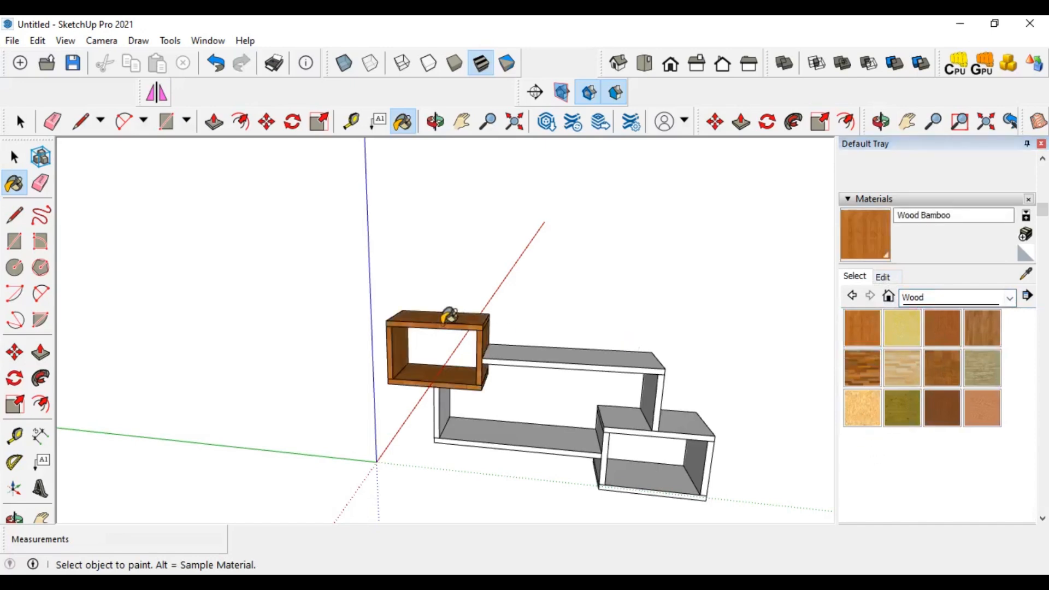
- Try Wood Floor Dark on the upper box, but finish it in Wood OSB
left_click(864, 365)
left_click(466, 317)
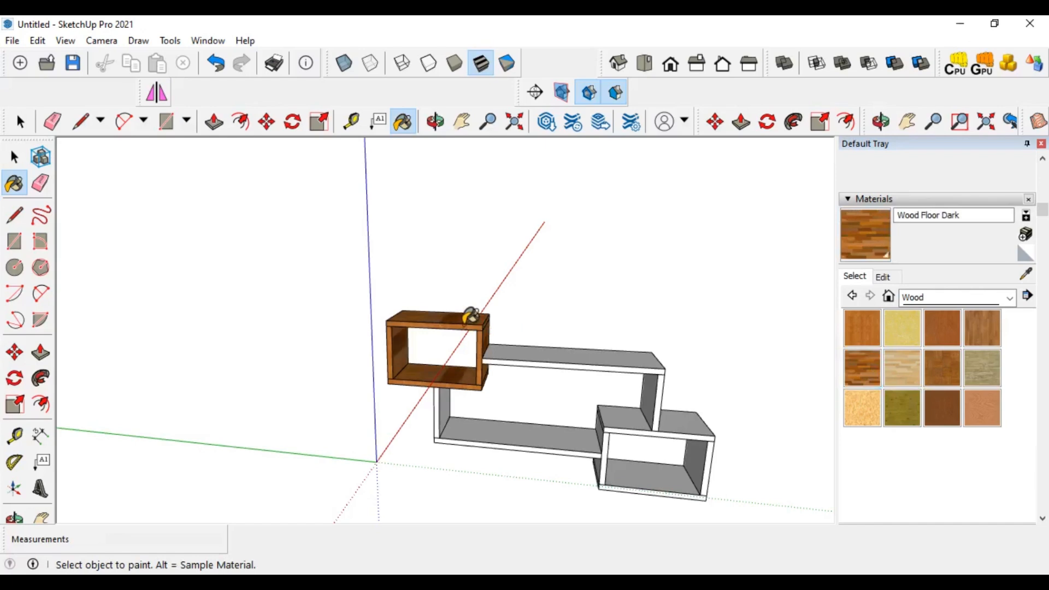
left_click(852, 410)
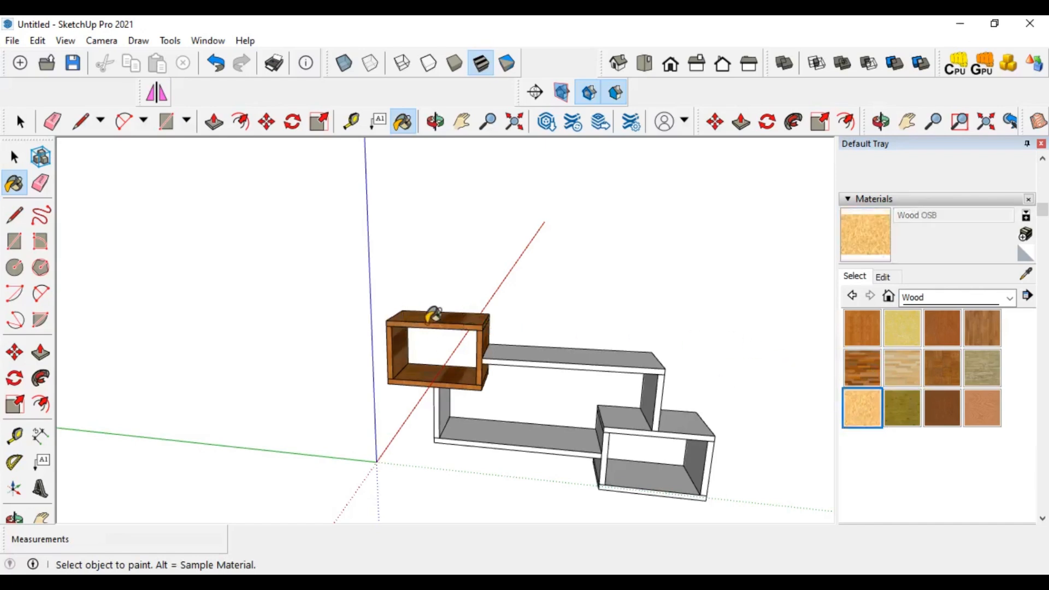
left_click(433, 315)
middle_click_drag(464, 403, 392, 420)
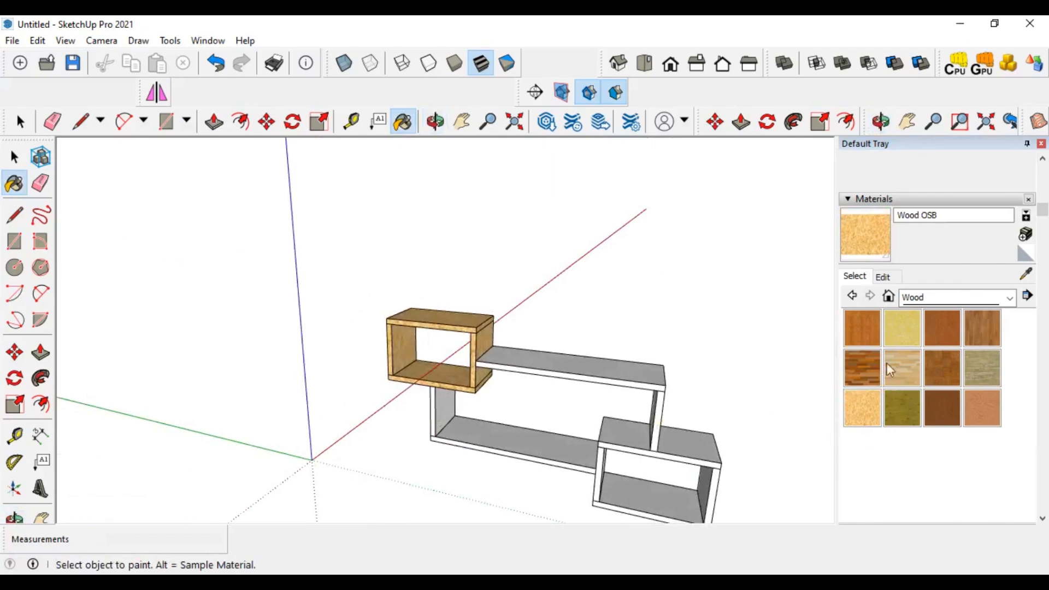
- Darken the Wood OSB color slightly and paint the lower box with it
left_click(884, 278)
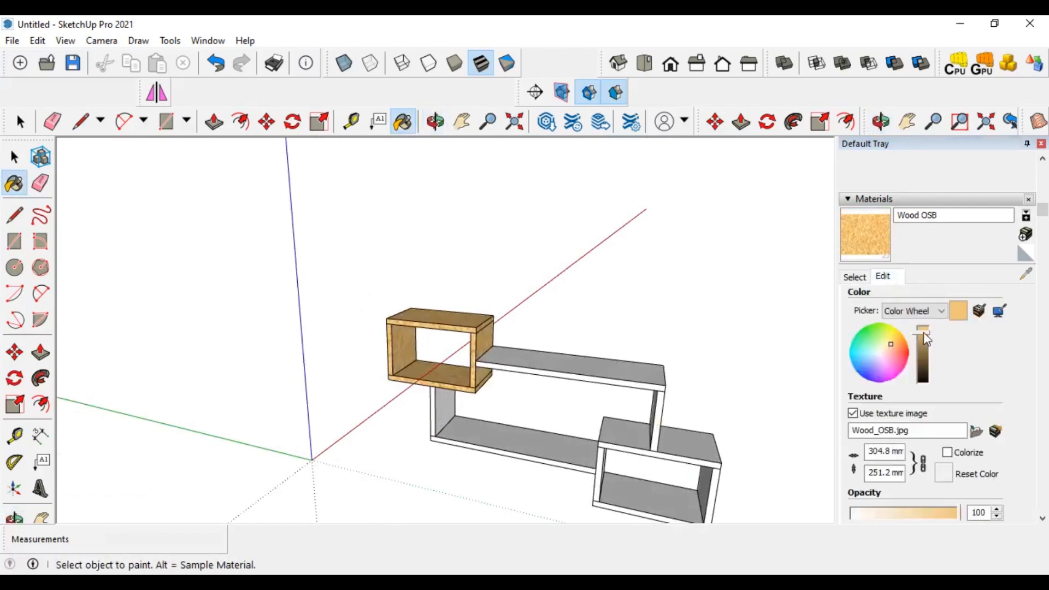
left_click(924, 334)
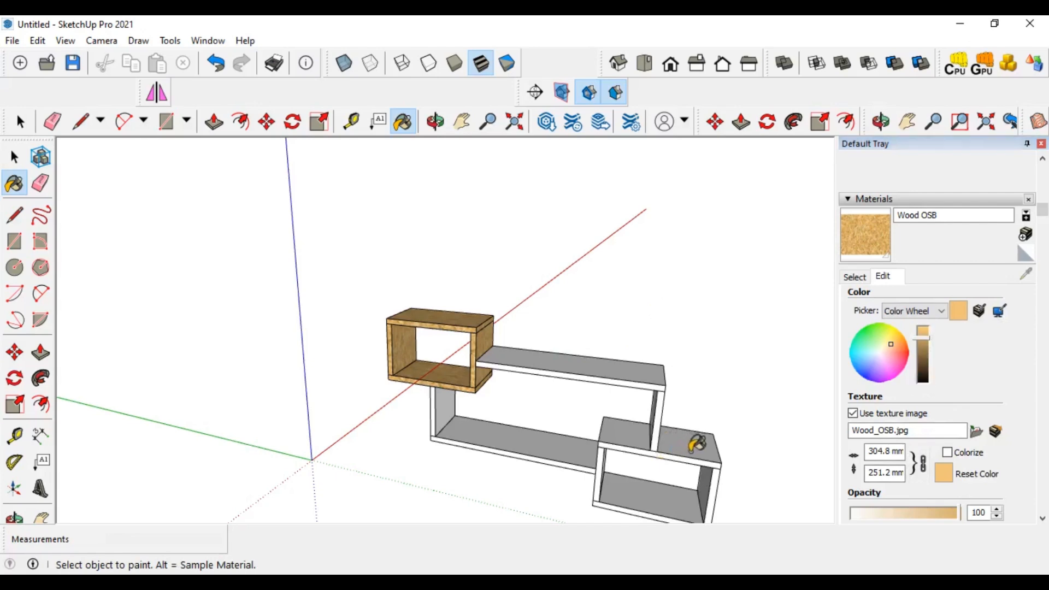
left_click(705, 451)
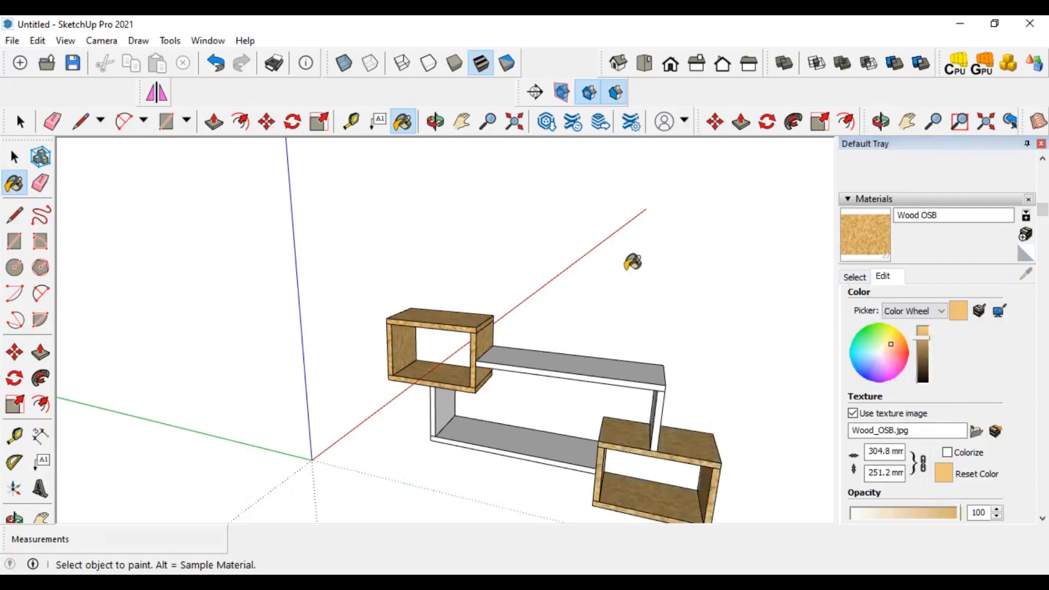
- Paint the upper L-shaped boards white with Color M00 from the Colors collection
left_click(15, 158)
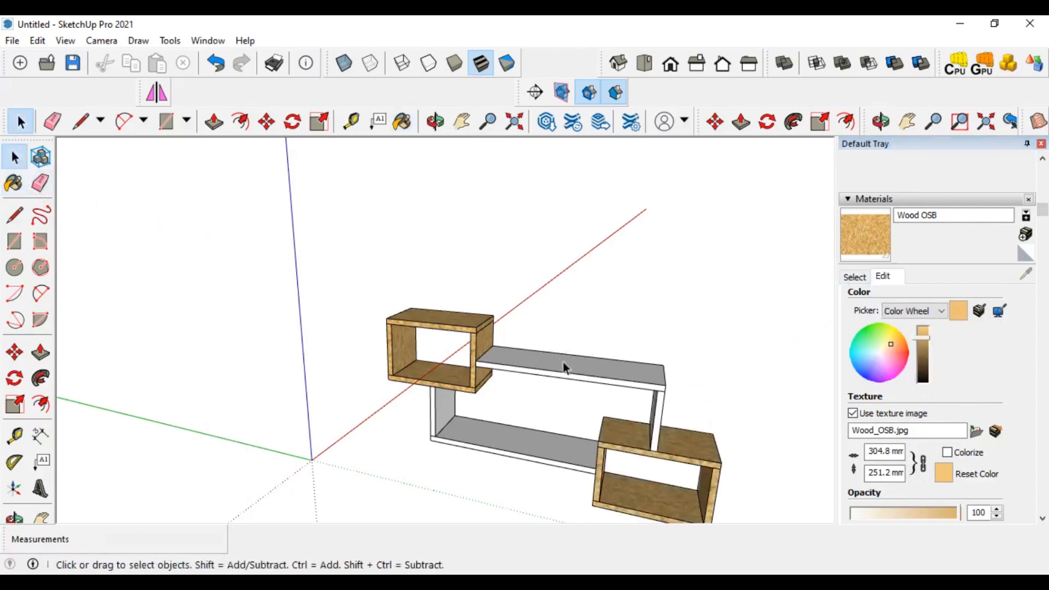
left_click(565, 367)
left_click(13, 183)
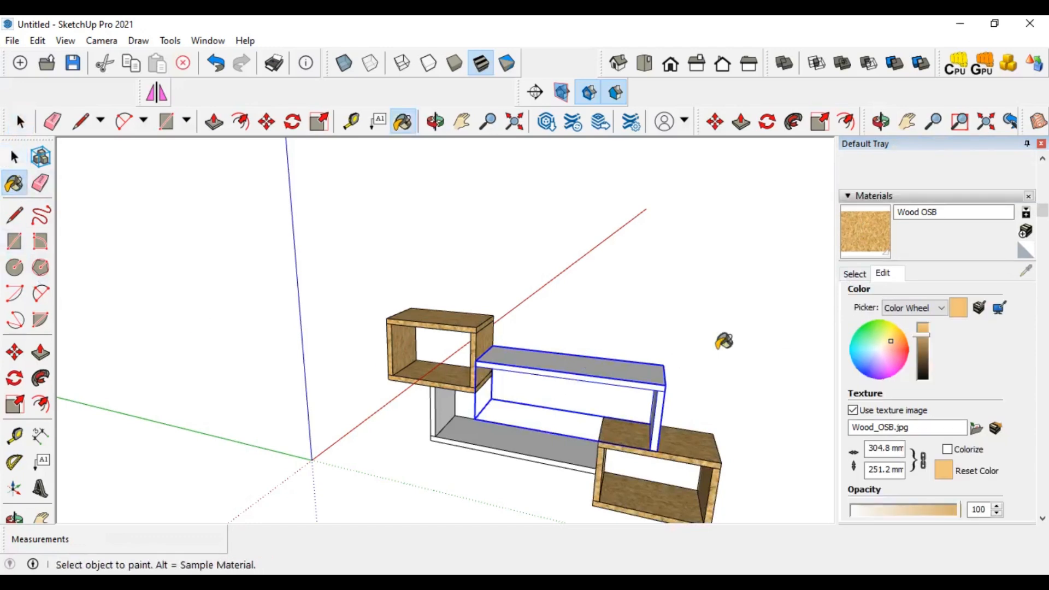
left_click(854, 274)
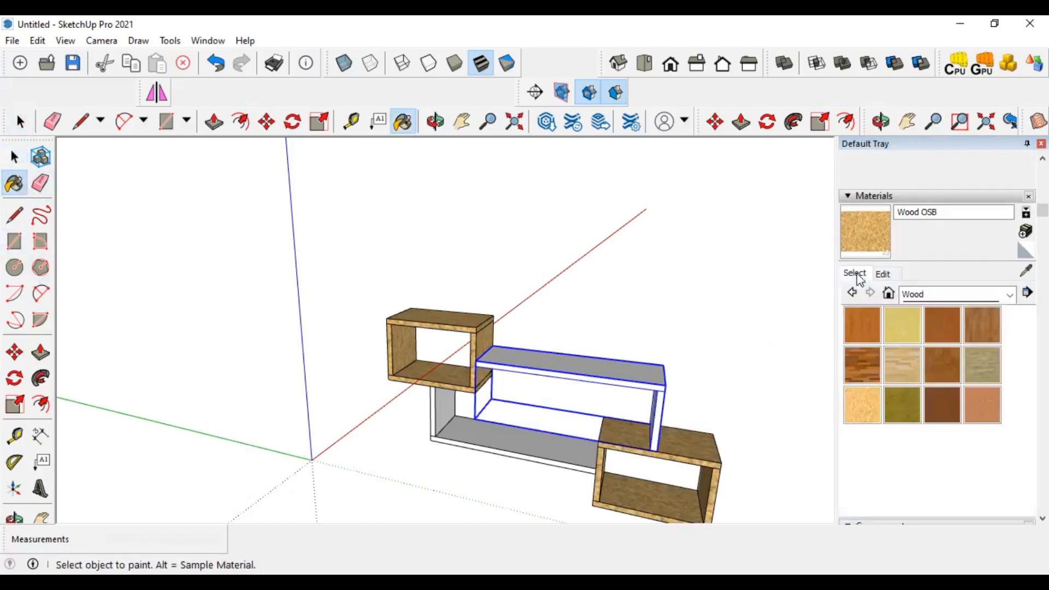
left_click(1010, 295)
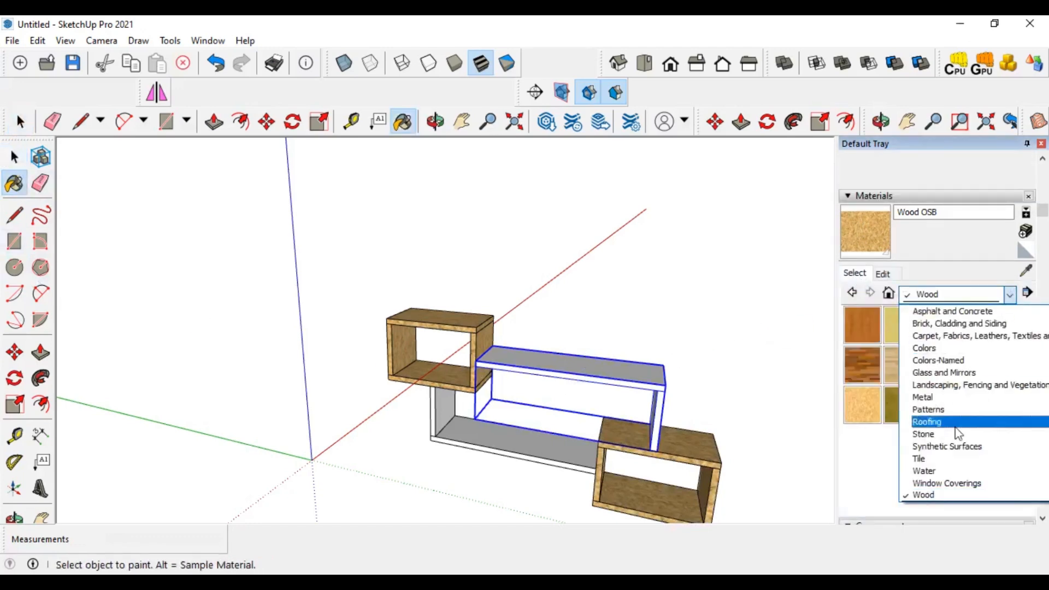
left_click(933, 352)
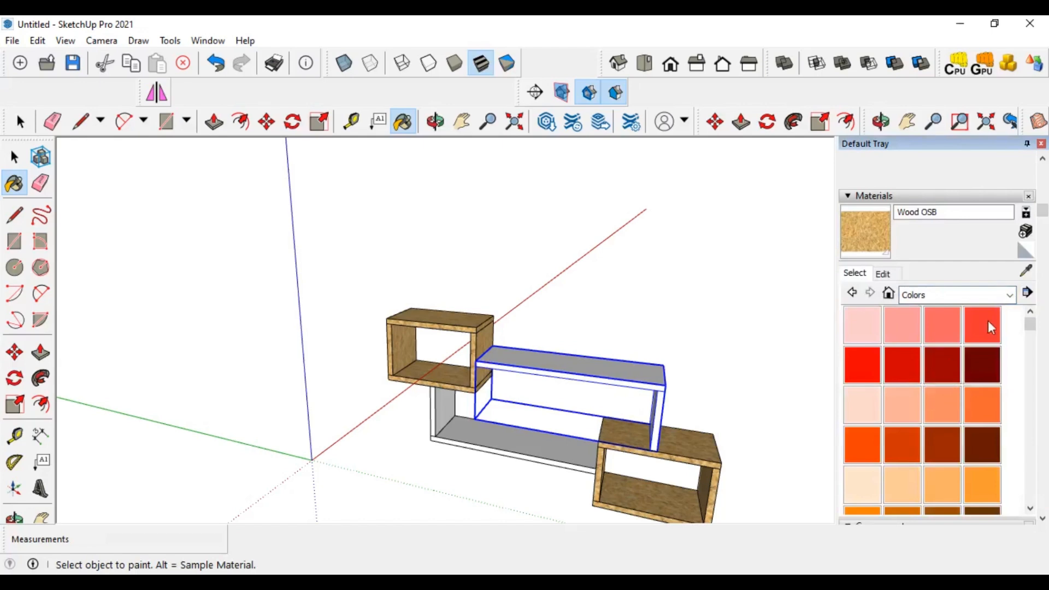
scroll(920, 437, "down", 10)
scroll(874, 426, "up", 5)
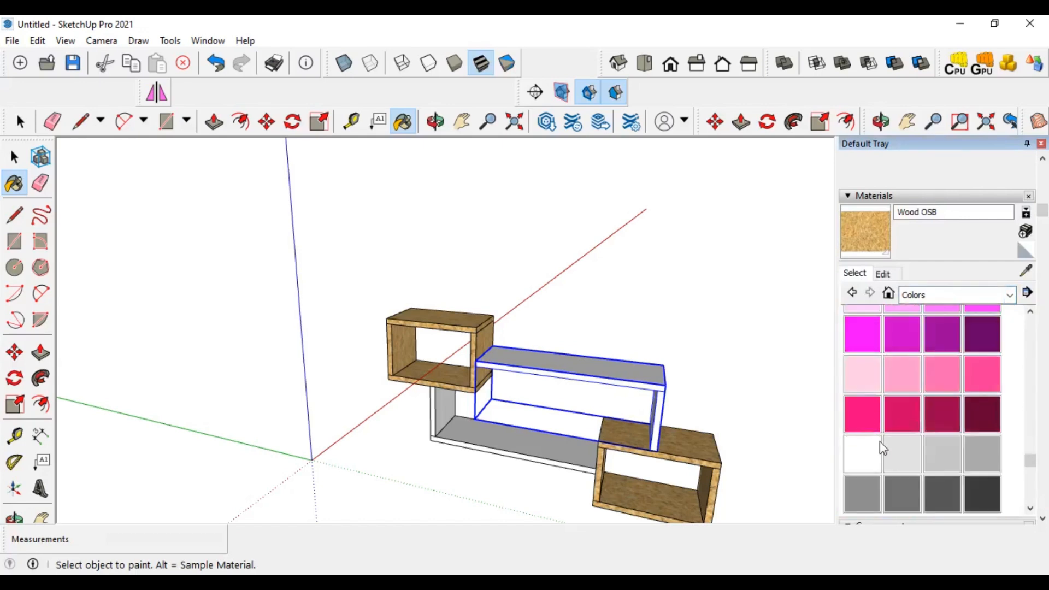
left_click(874, 455)
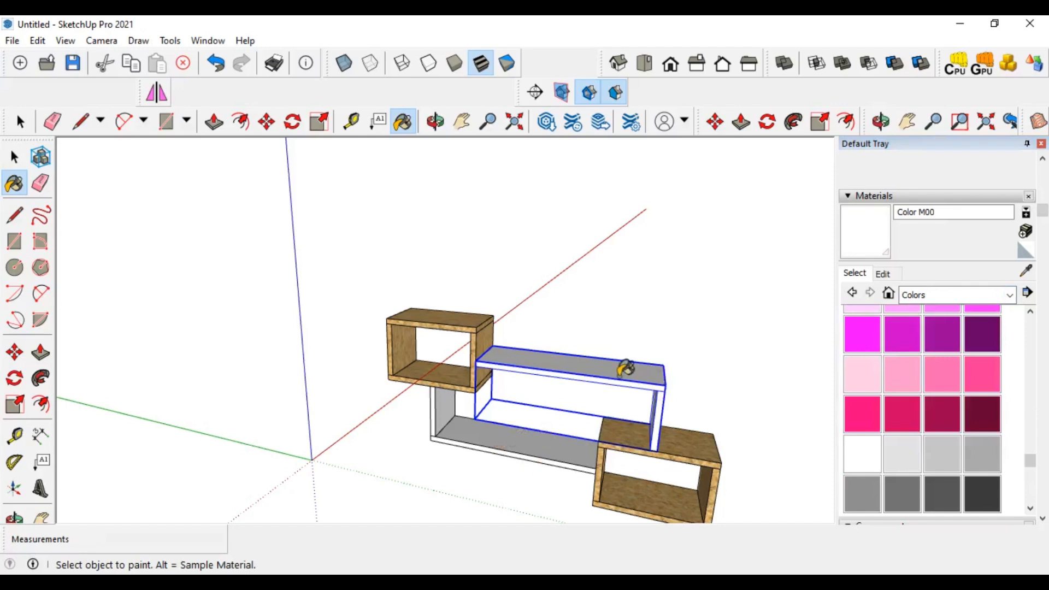
- Paint the lower L-shaped boards with Color M00 as well and clear the selection
left_click(15, 158)
left_click(490, 448)
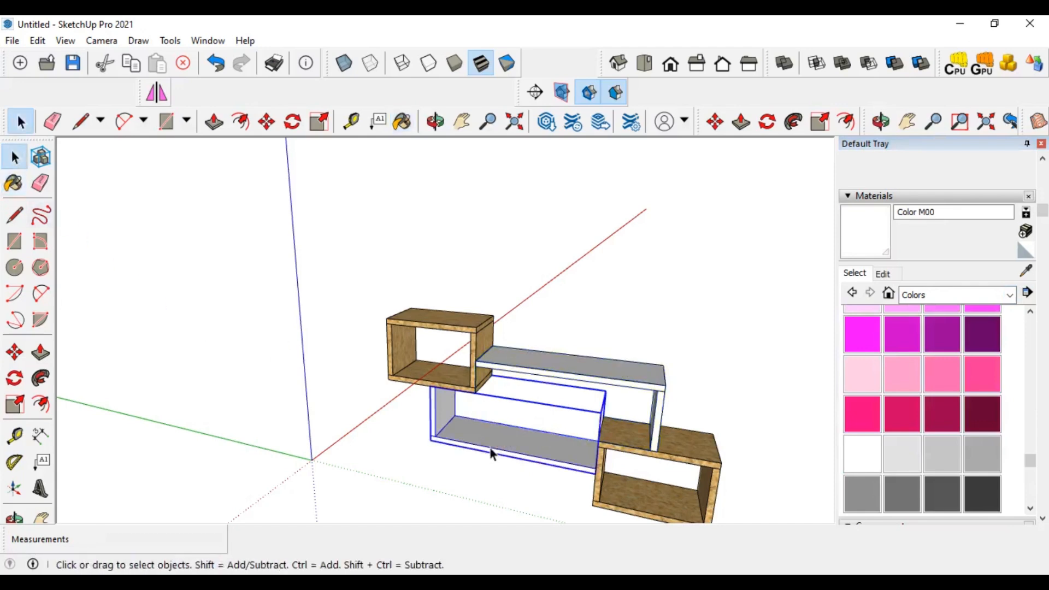
left_click(13, 183)
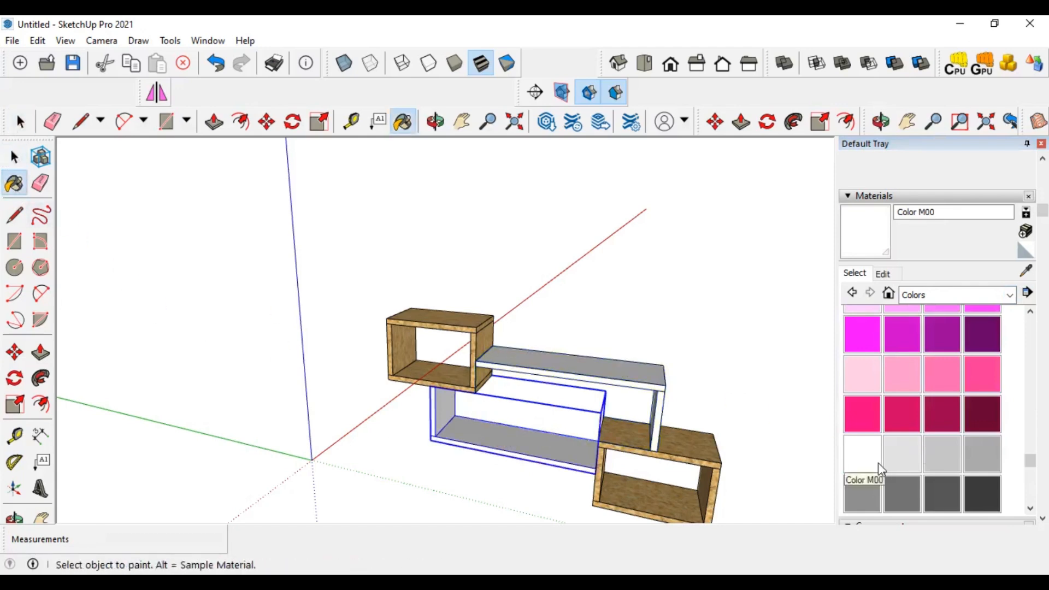
left_click(862, 460)
left_click(537, 457)
left_click(15, 157)
left_click(217, 362)
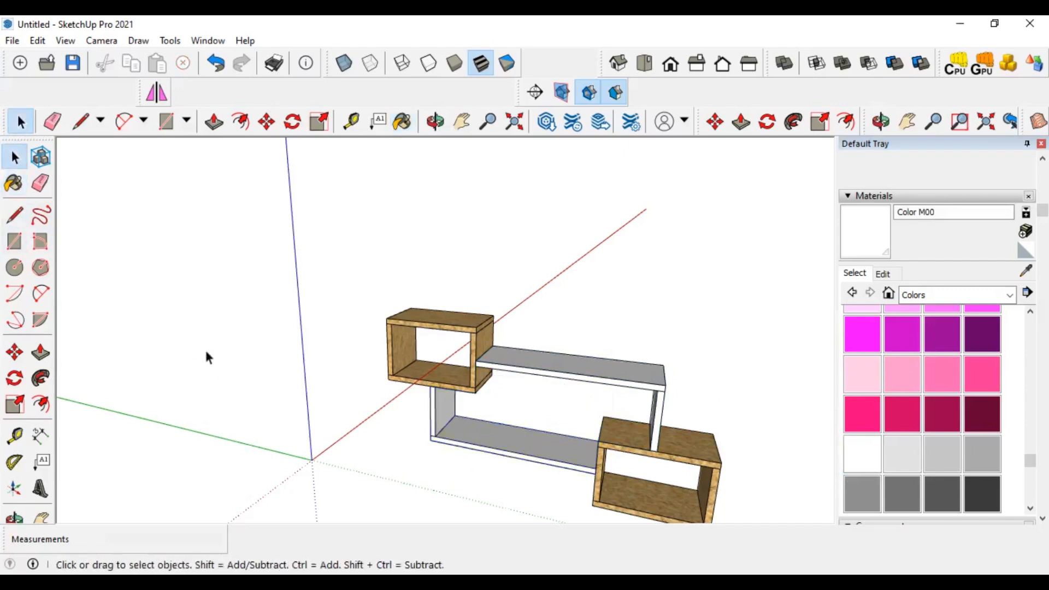
- Examine the painted shelf unit from several angles and in the standard front, right and left views
middle_click_drag(365, 413, 556, 422)
scroll(556, 422, "up", 3)
middle_click_drag(602, 446, 588, 430)
left_click(618, 64)
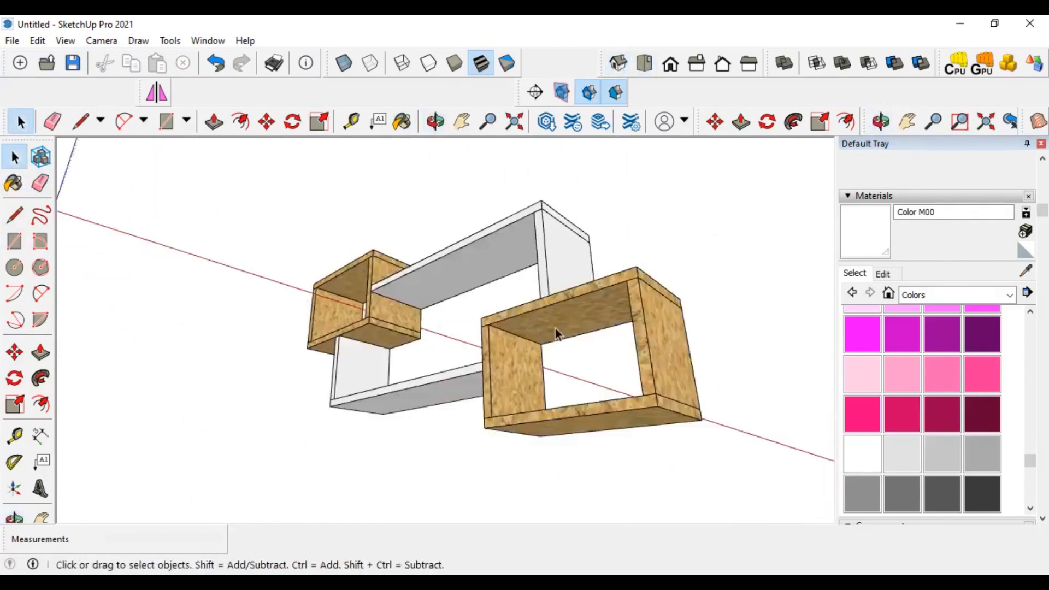
scroll(562, 336, "up", 4)
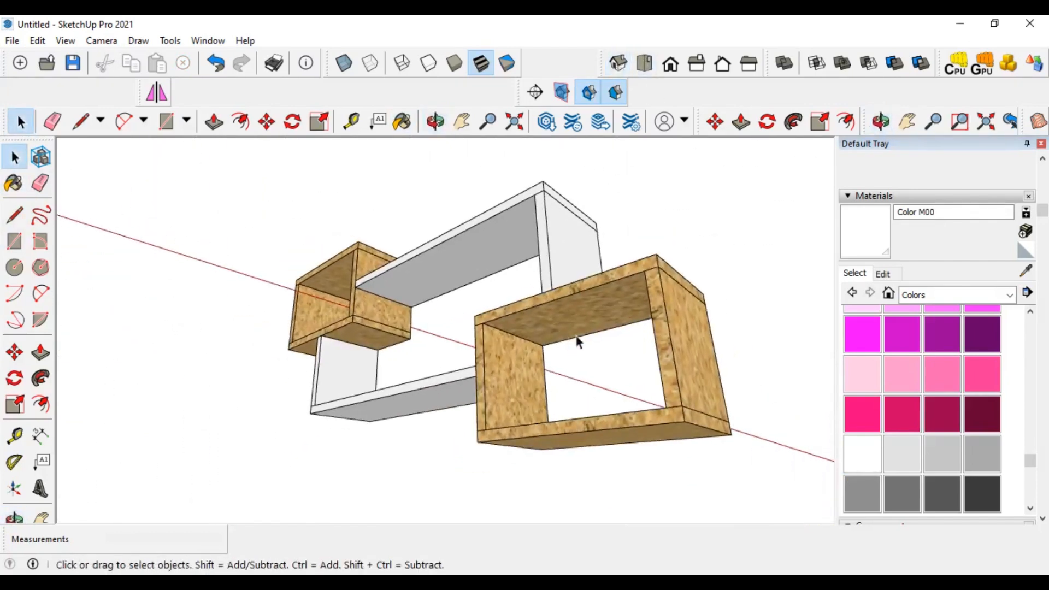
left_click(670, 63)
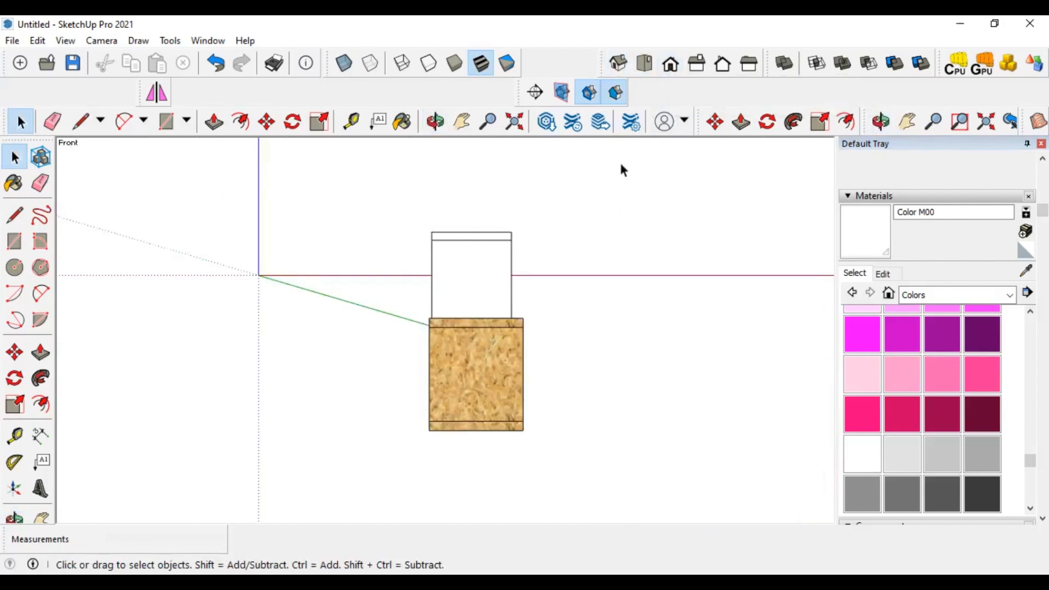
middle_click_drag(485, 340, 554, 312)
left_click(696, 63)
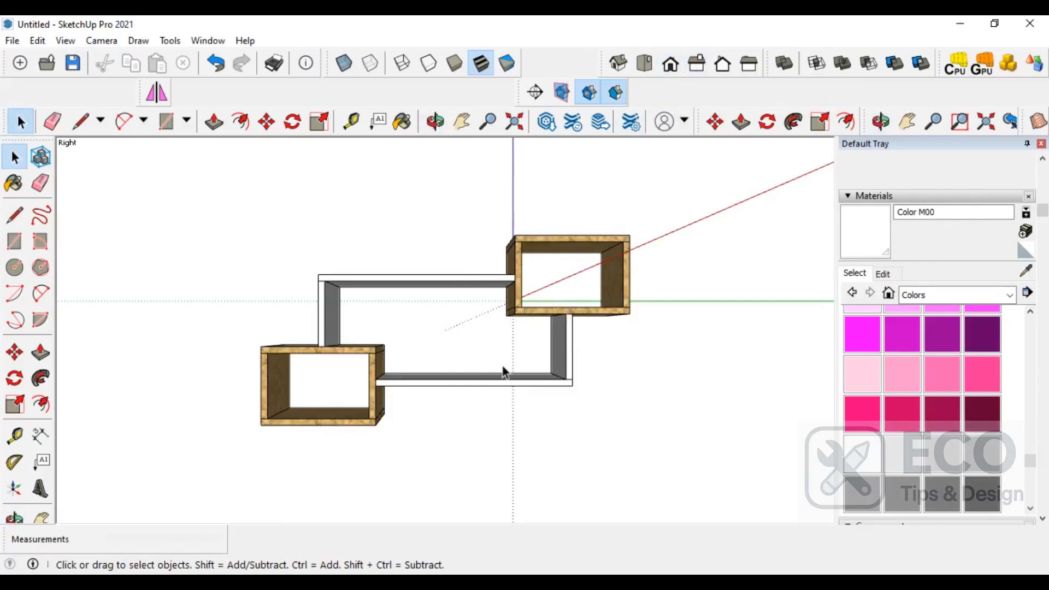
left_click(749, 63)
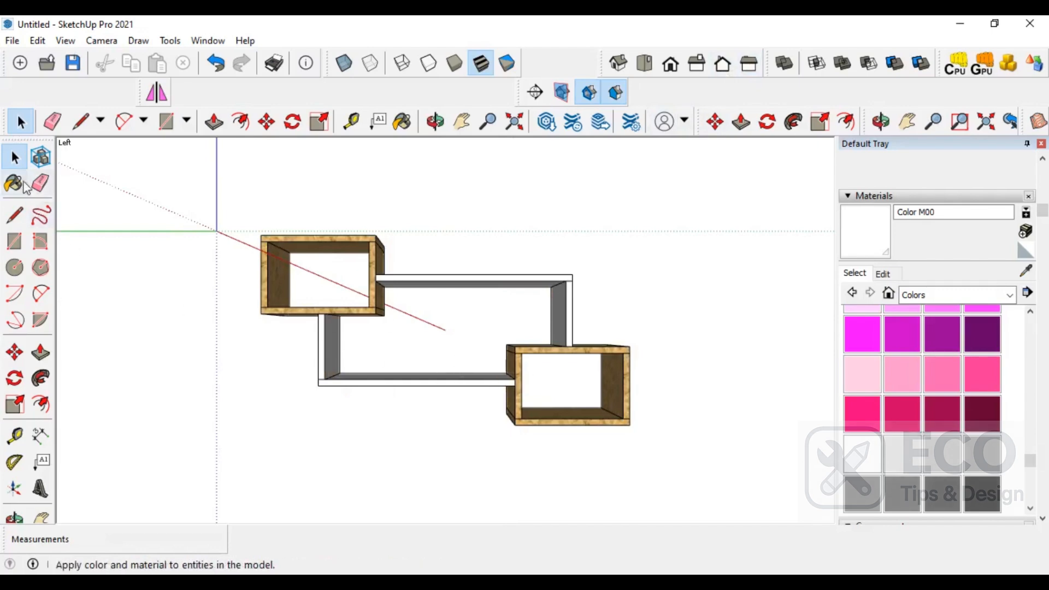
scroll(442, 369, "down", 2)
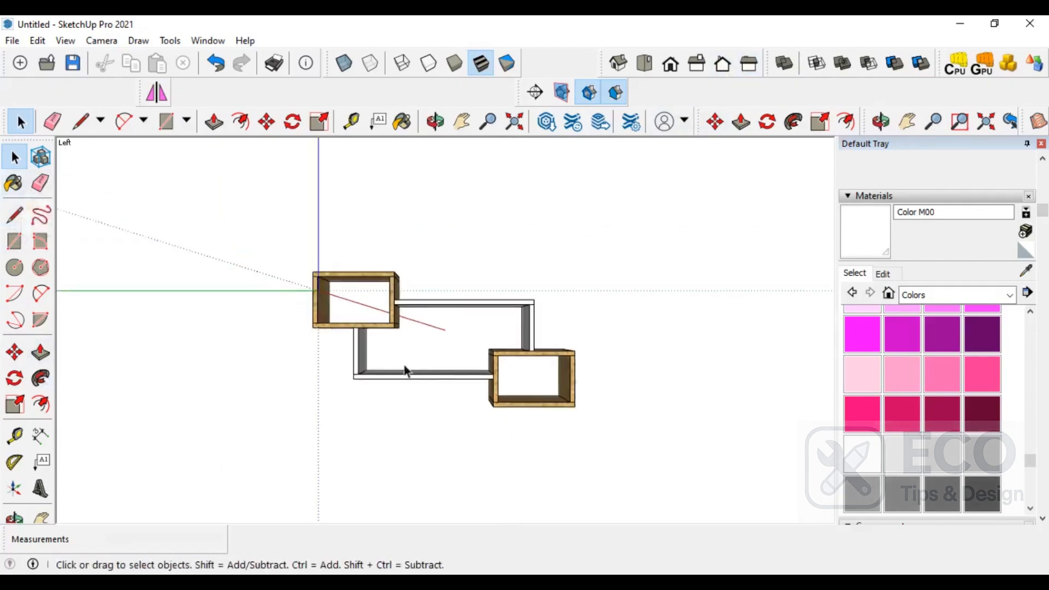
- Add a rectangular wall slab behind the shelf unit and pull its narrow end face outward about 12.5 mm and about 33 mm
left_click(35, 247)
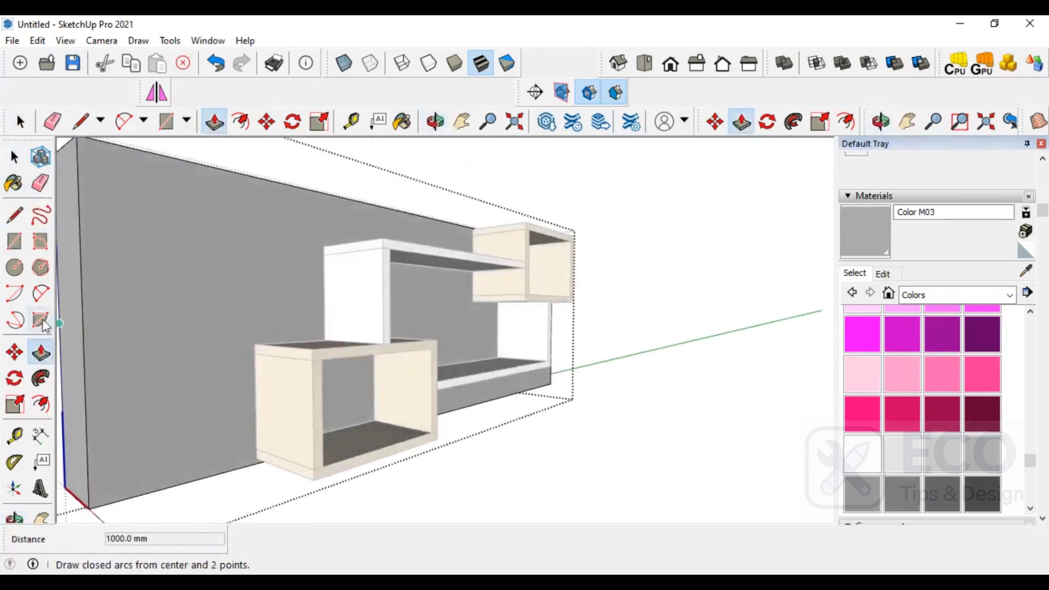
left_click(15, 157)
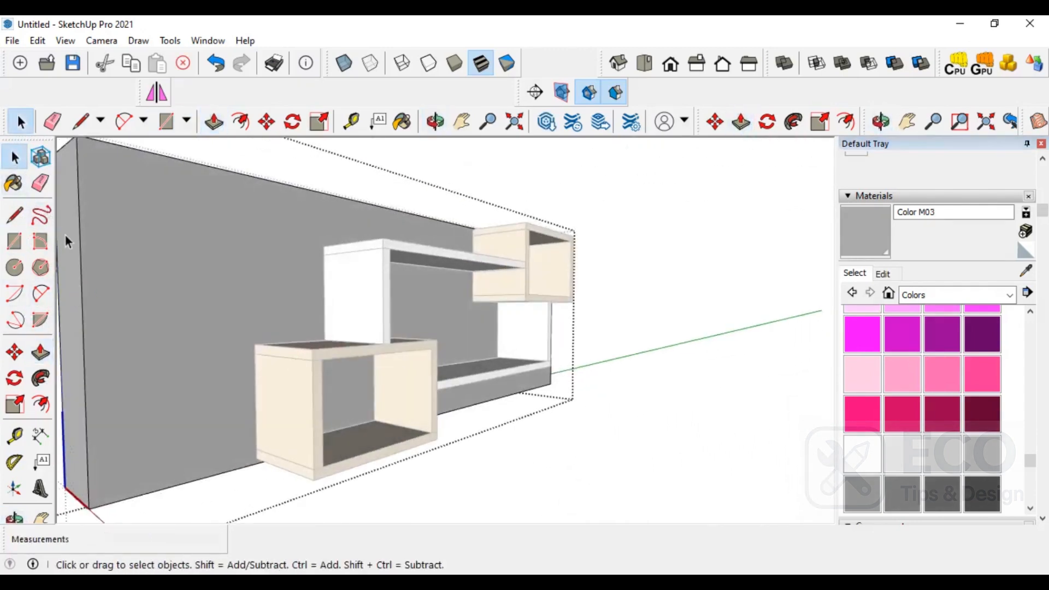
left_click(40, 352)
left_click_drag(80, 331, 74, 328)
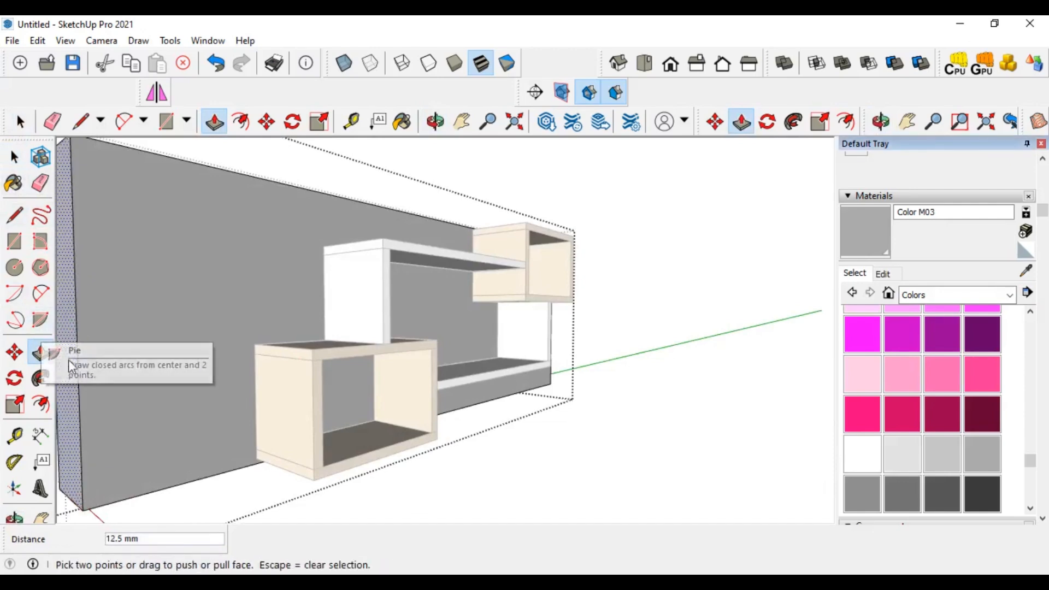
middle_click_drag(82, 341, 200, 319)
scroll(428, 329, "down", 6)
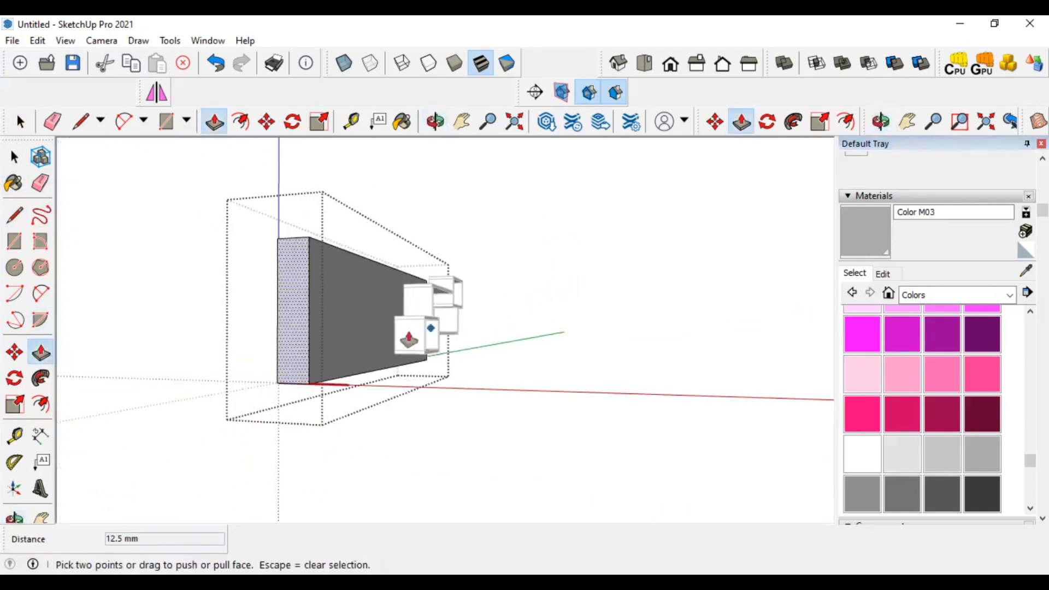
middle_click_drag(410, 342, 274, 337)
left_click_drag(280, 327, 264, 322)
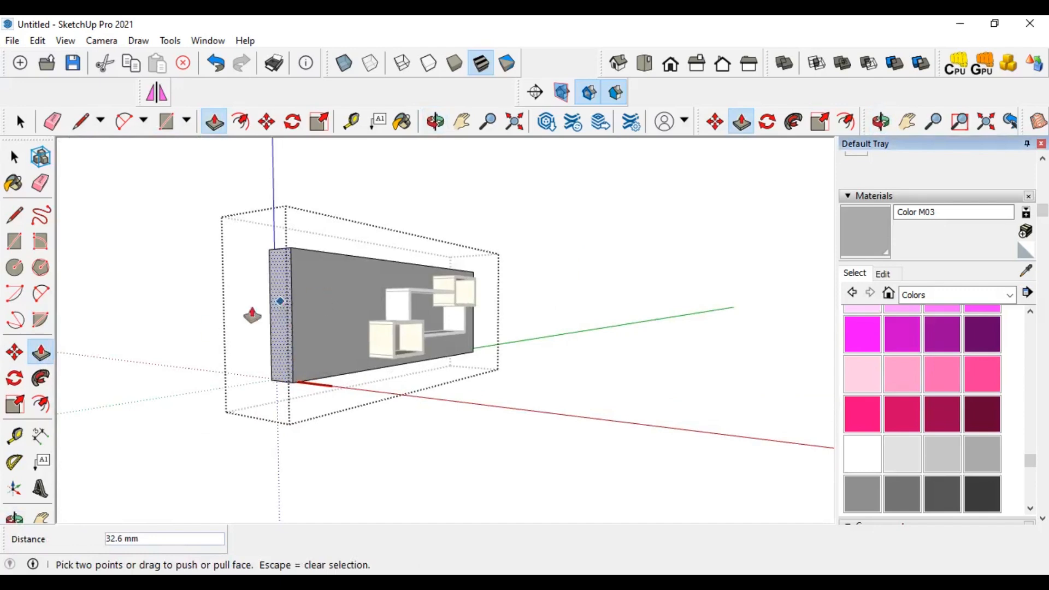
- Extend the wall's narrow end face outward by 1000 mm with Push/Pull
left_click(157, 365)
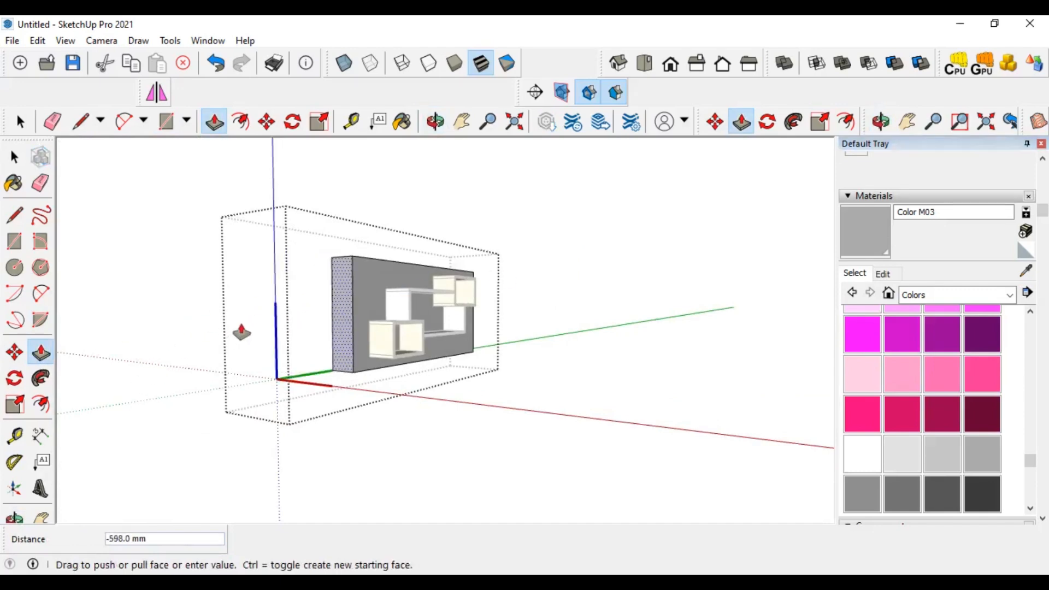
type("1000")
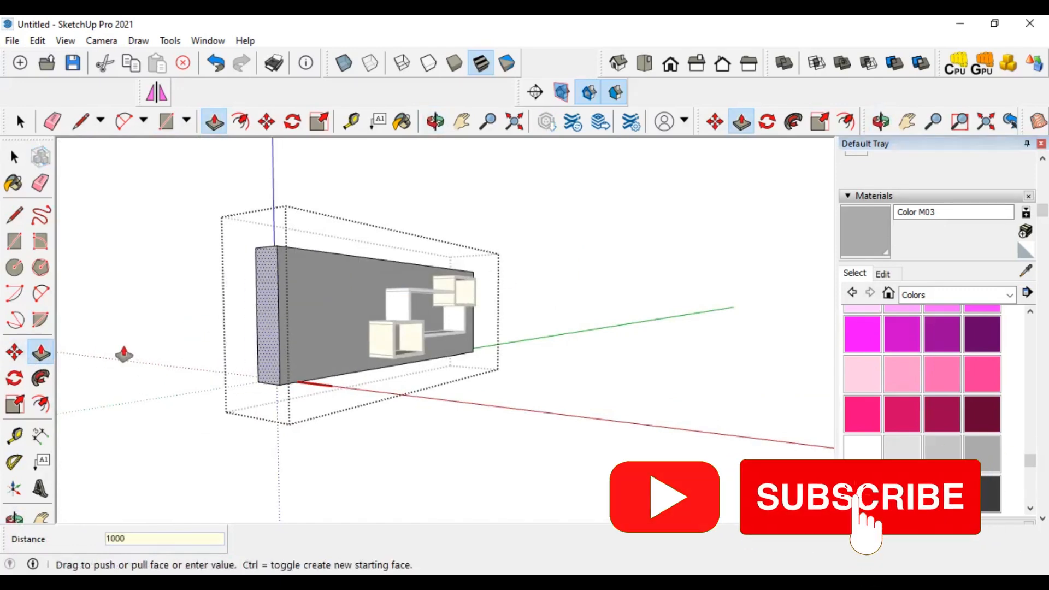
key("Return")
- Select the wall's underside face and pull it down about 29 mm
middle_click_drag(283, 445, 285, 272)
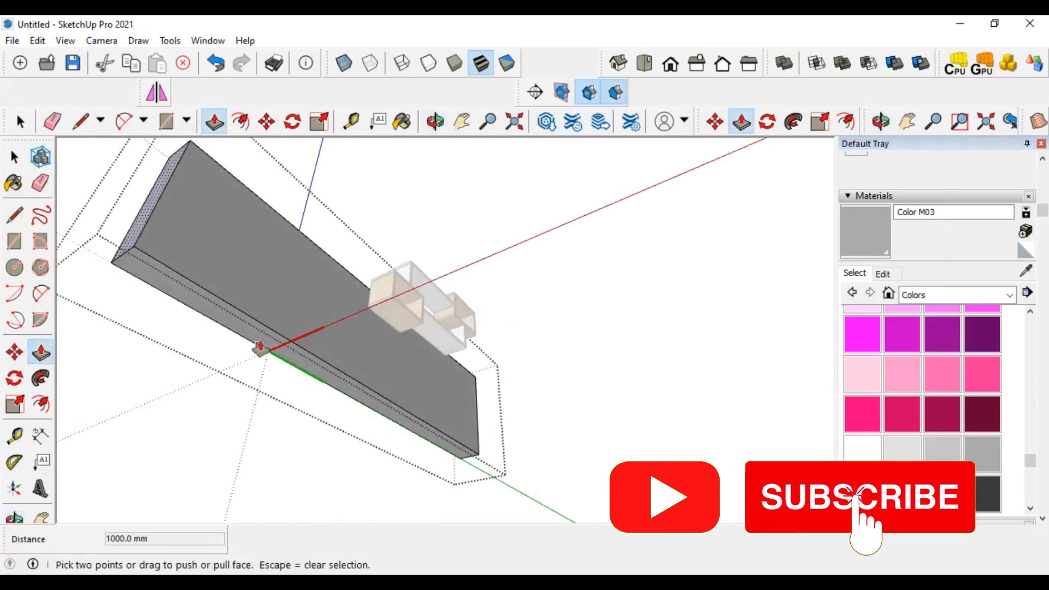
scroll(255, 333, "up", 3)
left_click(253, 318)
key("Escape")
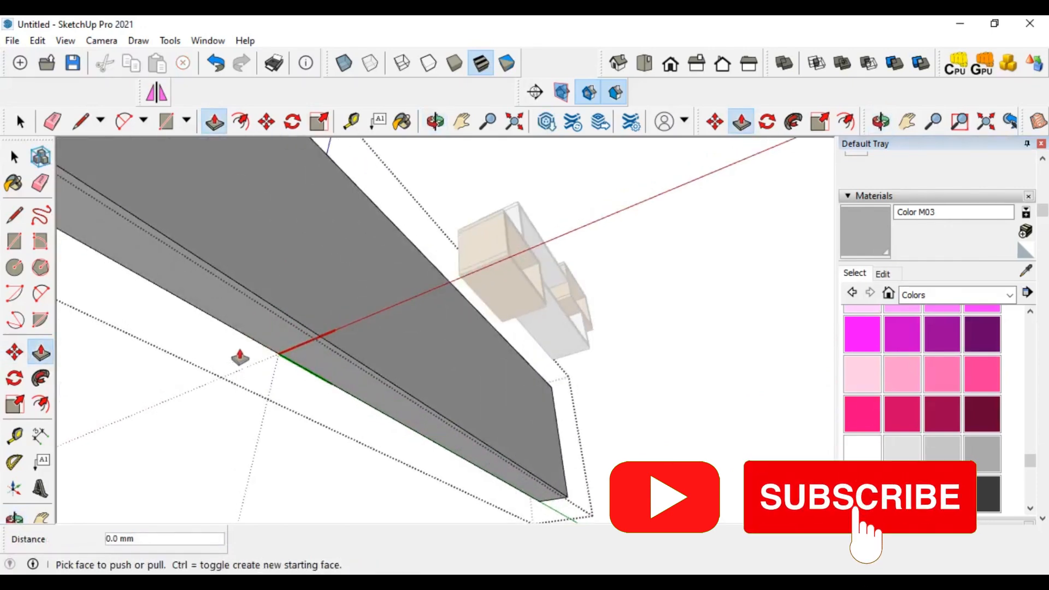
left_click(14, 157)
left_click(195, 292)
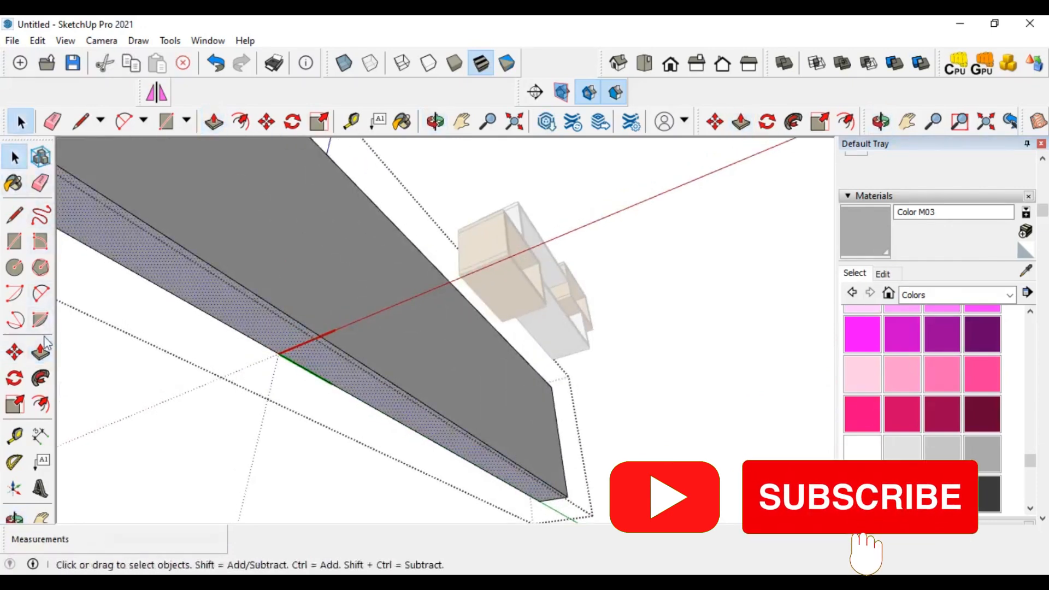
key("p")
left_click(216, 327)
scroll(251, 313, "down", 5)
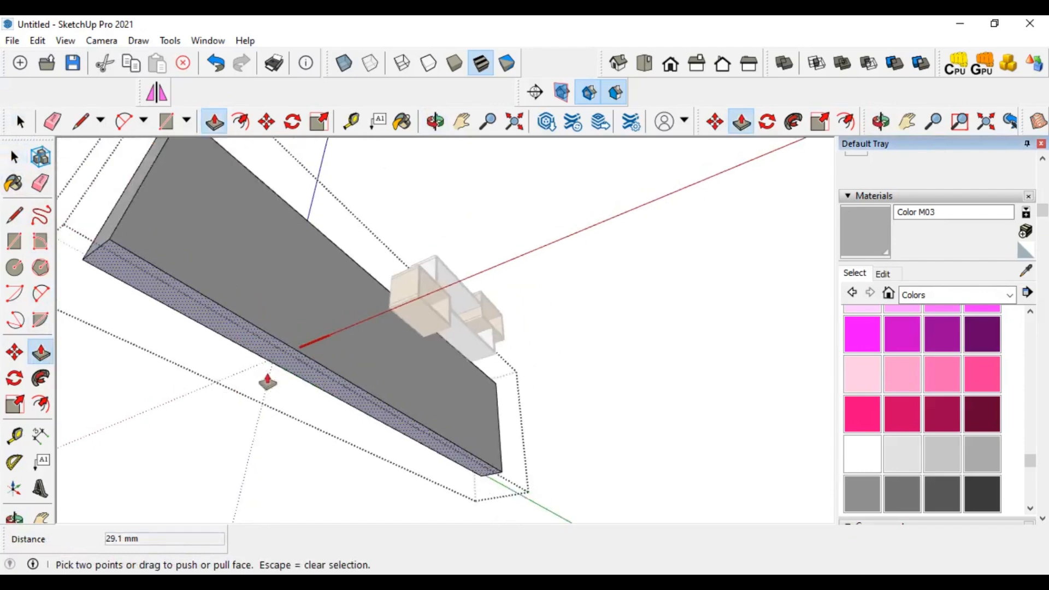
- Extend the wall's underside face downward by 3000 mm with Push/Pull
middle_click_drag(264, 377, 283, 388)
scroll(269, 420, "up", 5)
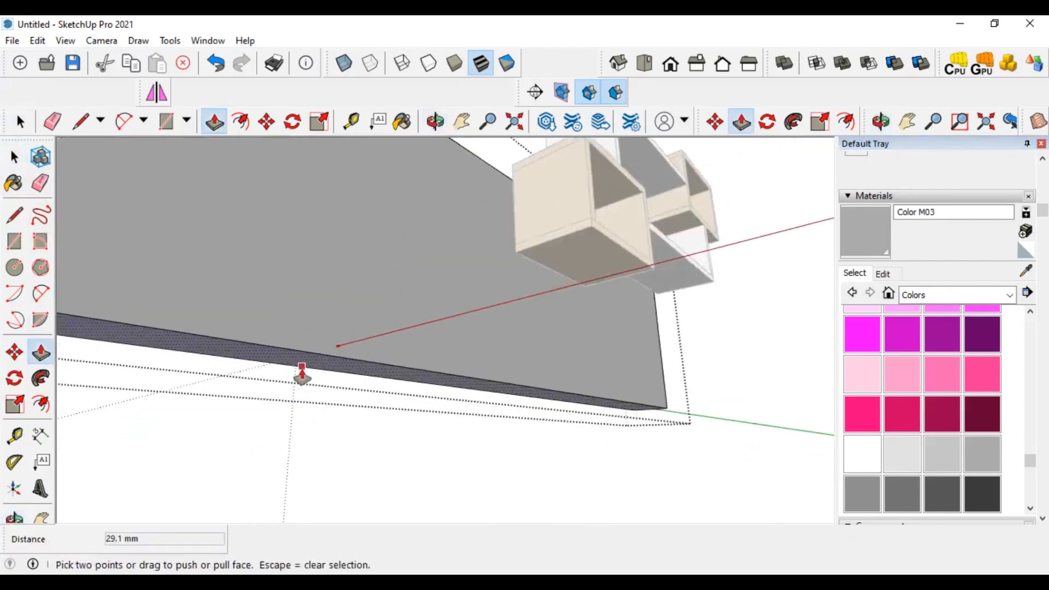
left_click(297, 404)
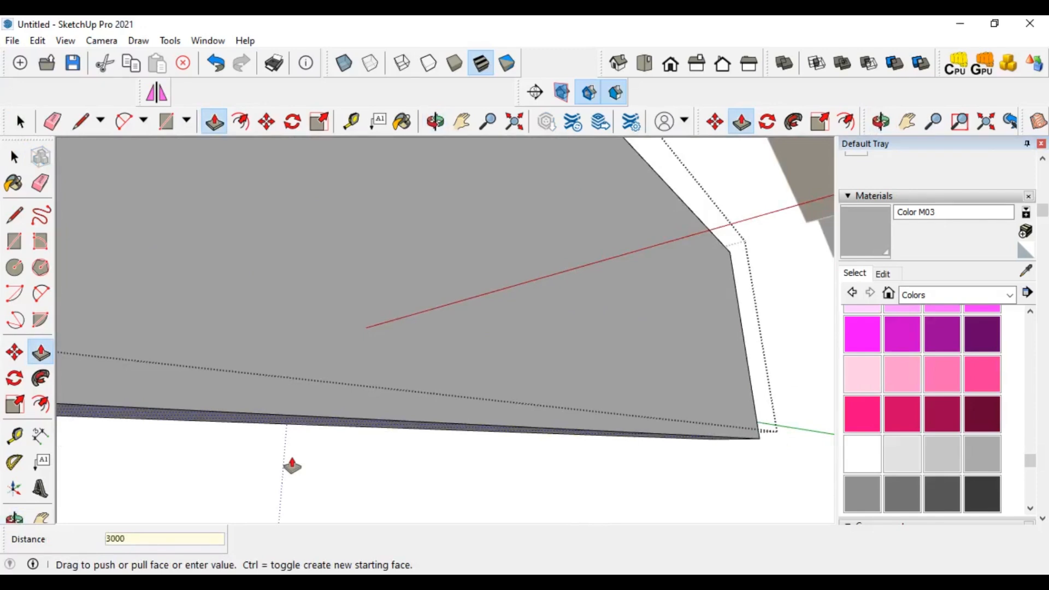
key("Return")
scroll(360, 431, "down", 5)
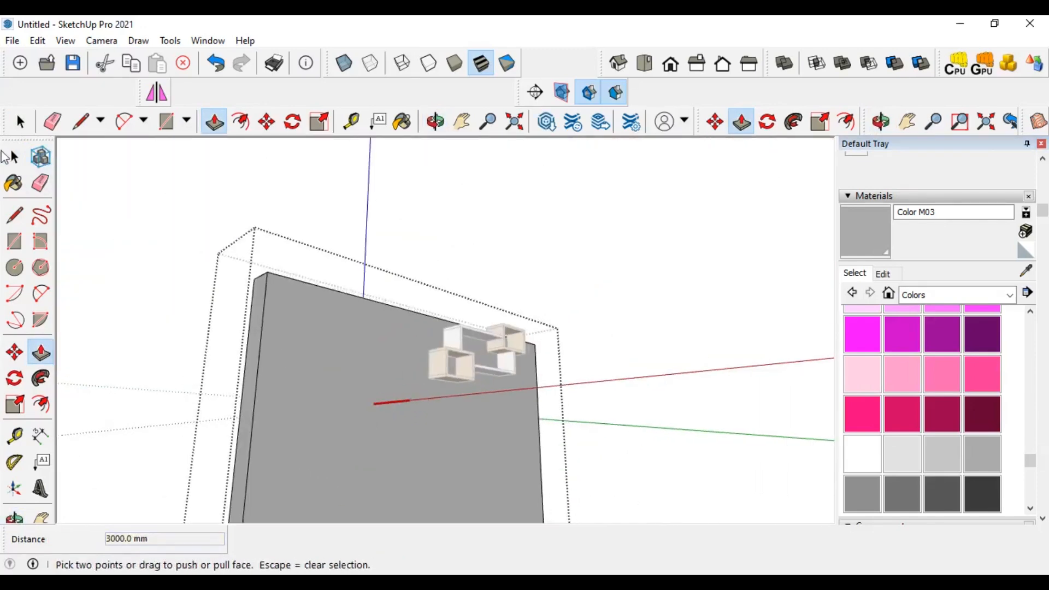
left_click(11, 157)
left_click(500, 206)
- Combine all the box and L-shaped board parts of the shelf unit into one group, working from the top view
middle_click_drag(500, 206, 418, 332)
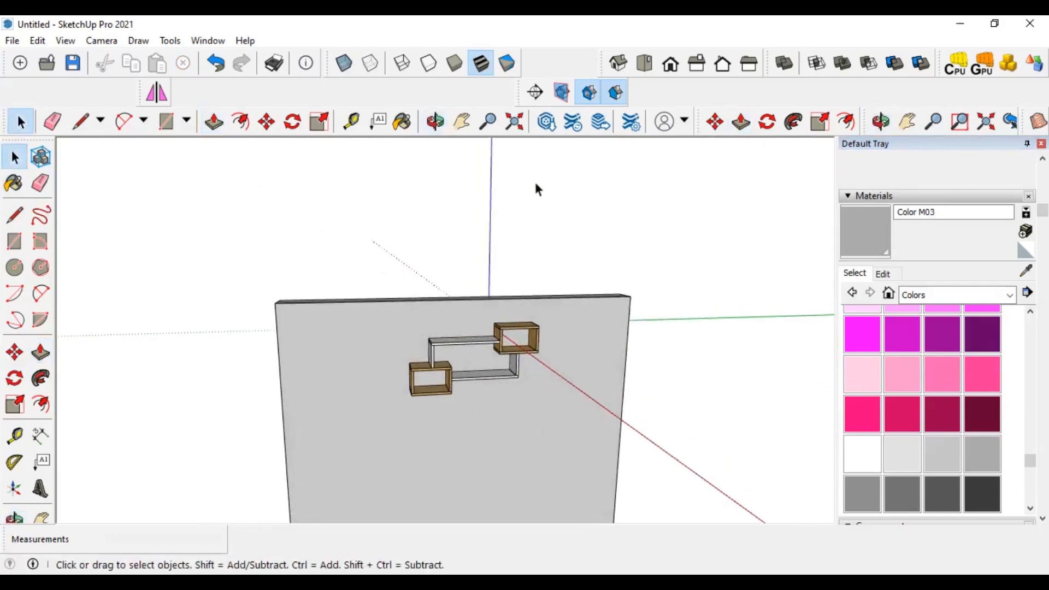
middle_click_drag(536, 189, 584, 273)
left_click(620, 64)
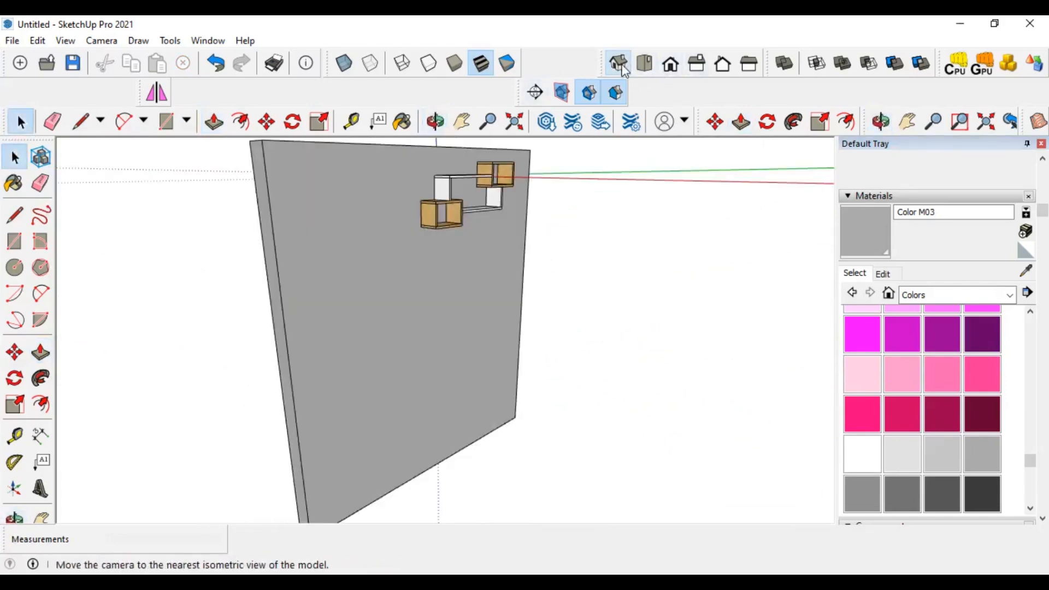
left_click(644, 63)
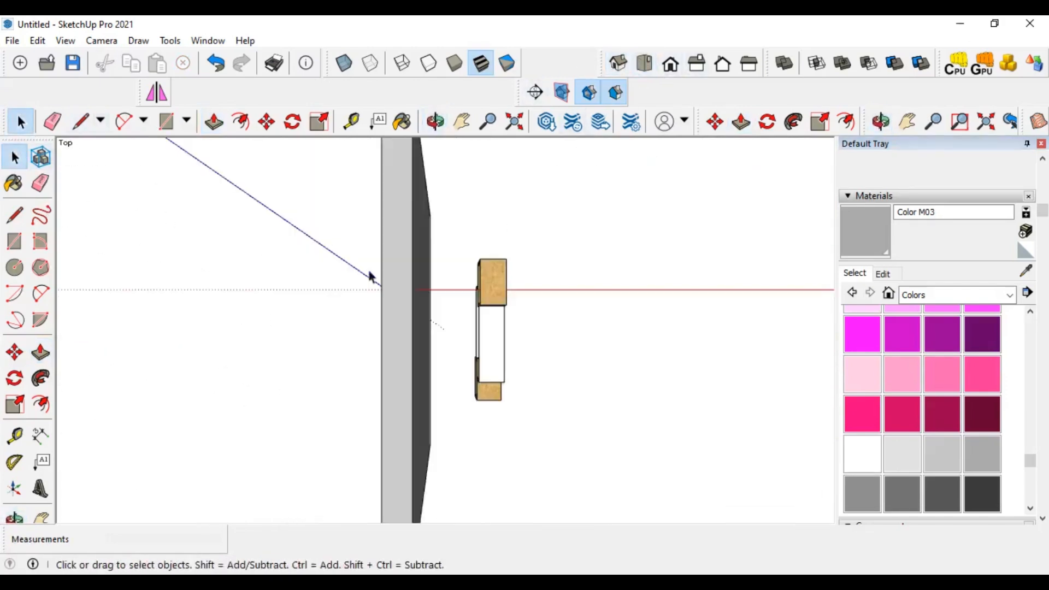
left_click_drag(563, 441, 563, 441)
right_click(501, 327)
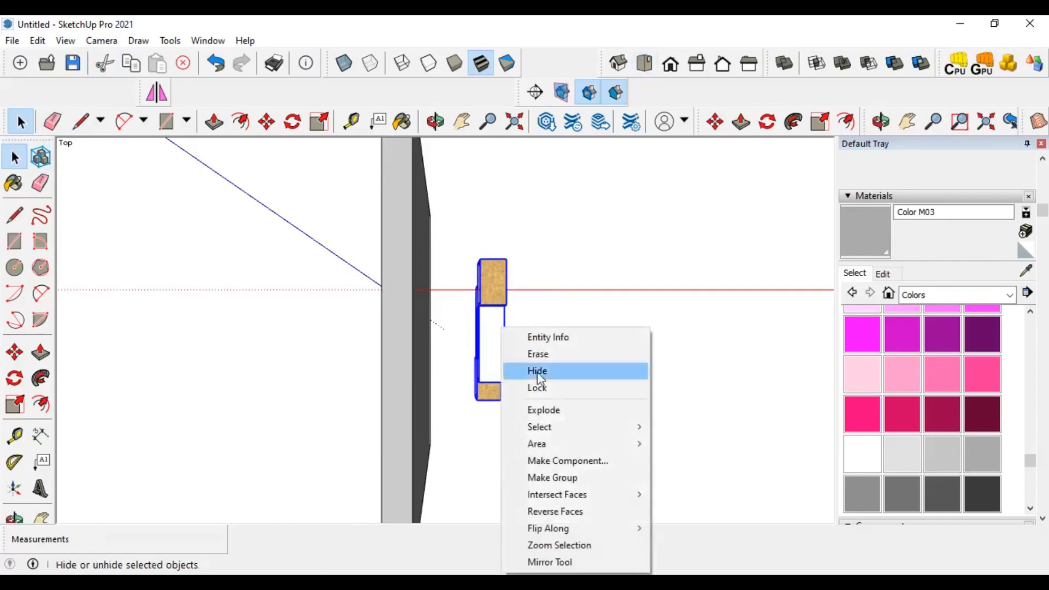
left_click(582, 480)
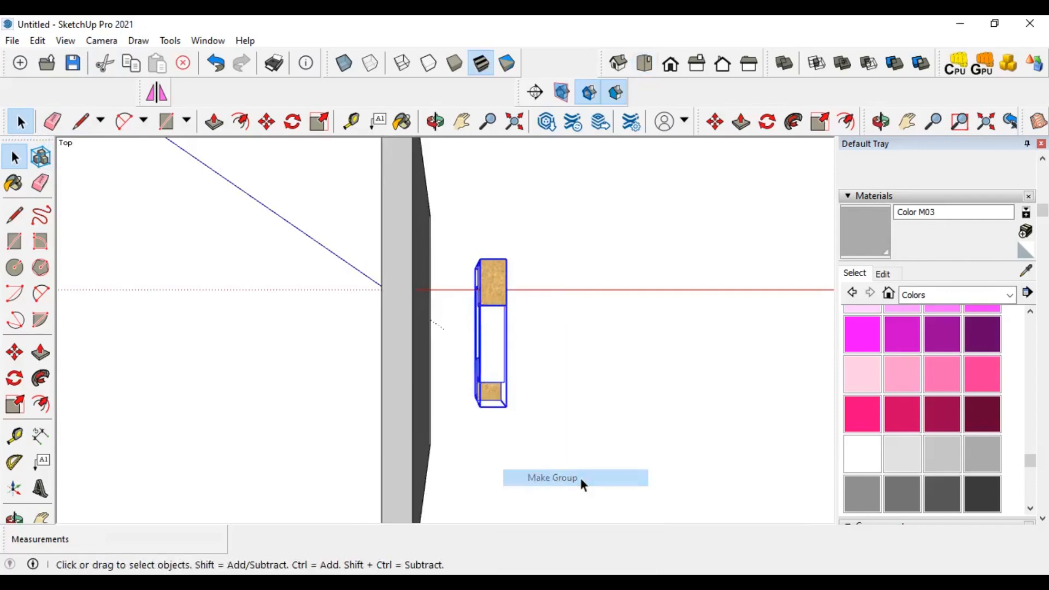
- Move the shelf group by its rear corner back against the wall's front face
middle_click_drag(564, 380, 268, 233)
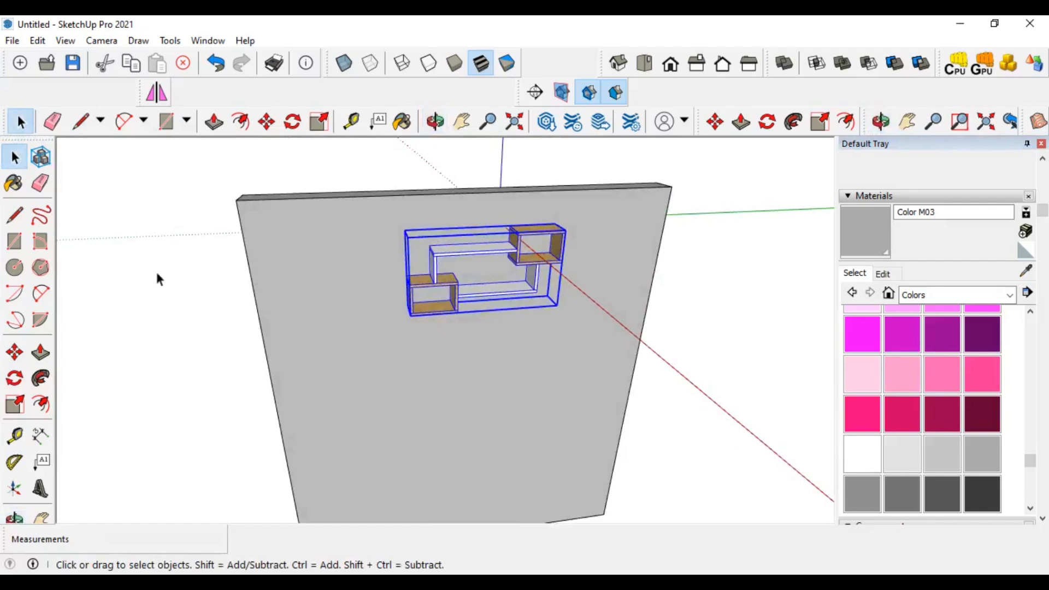
left_click(16, 356)
middle_click_drag(491, 322, 527, 246)
middle_click_drag(418, 267, 664, 372)
scroll(426, 298, "up", 5)
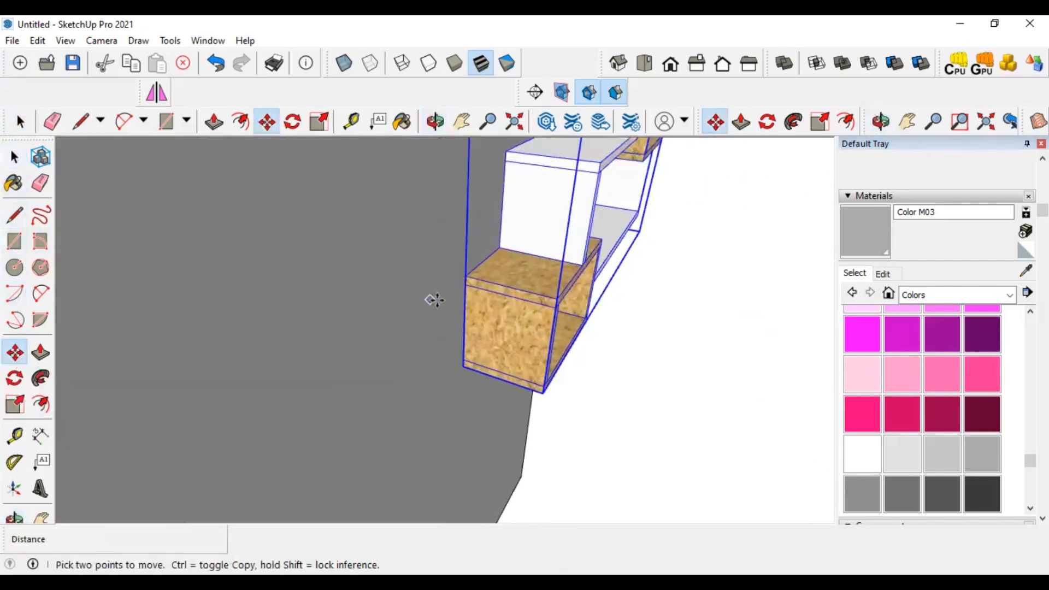
left_click(464, 277)
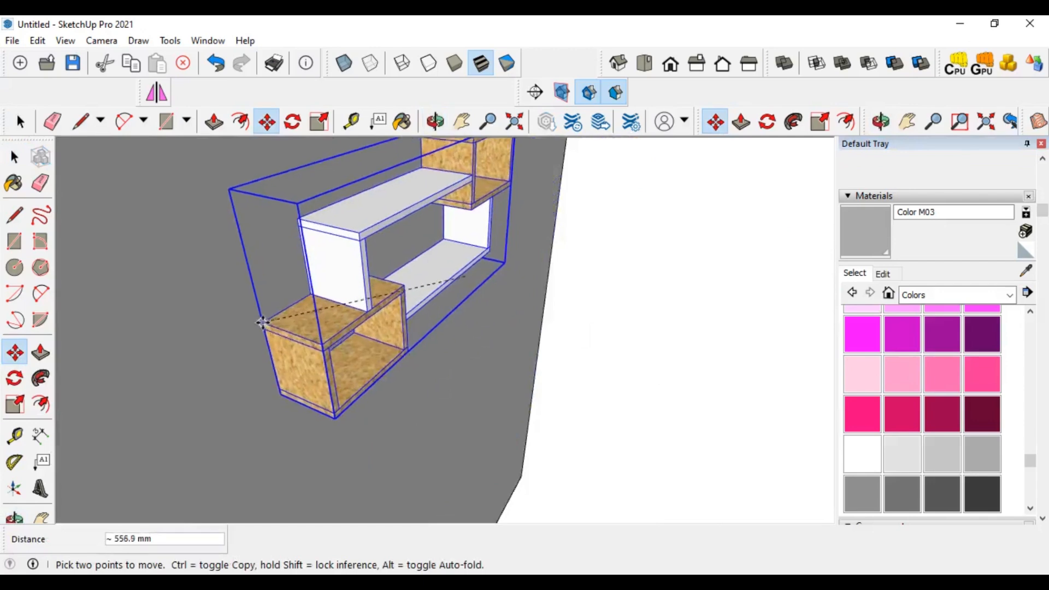
scroll(230, 312, "down", 4)
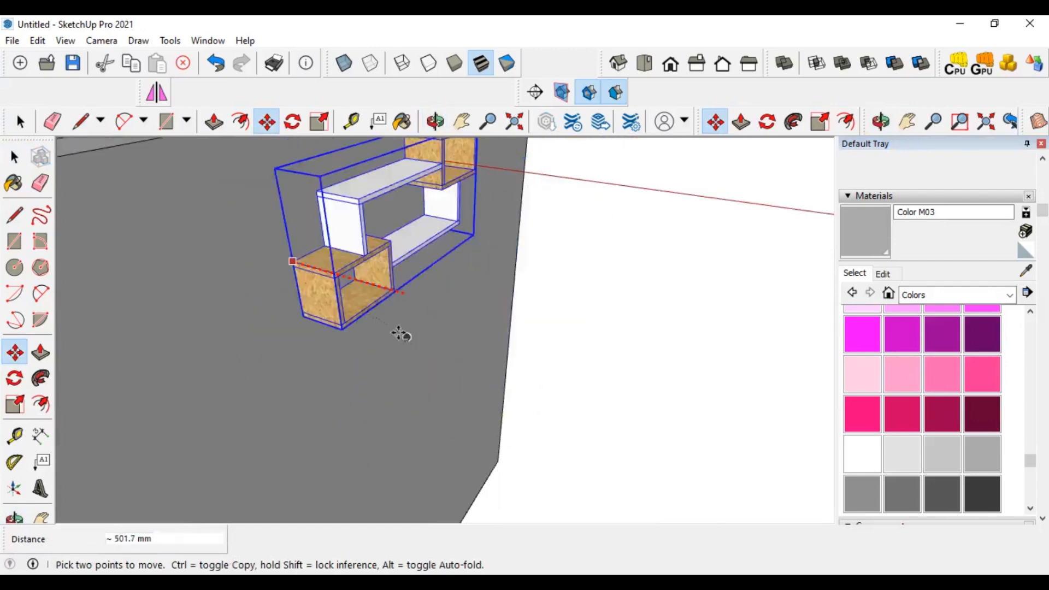
scroll(241, 264, "down", 6)
left_click(437, 315)
middle_click_drag(438, 316, 533, 209)
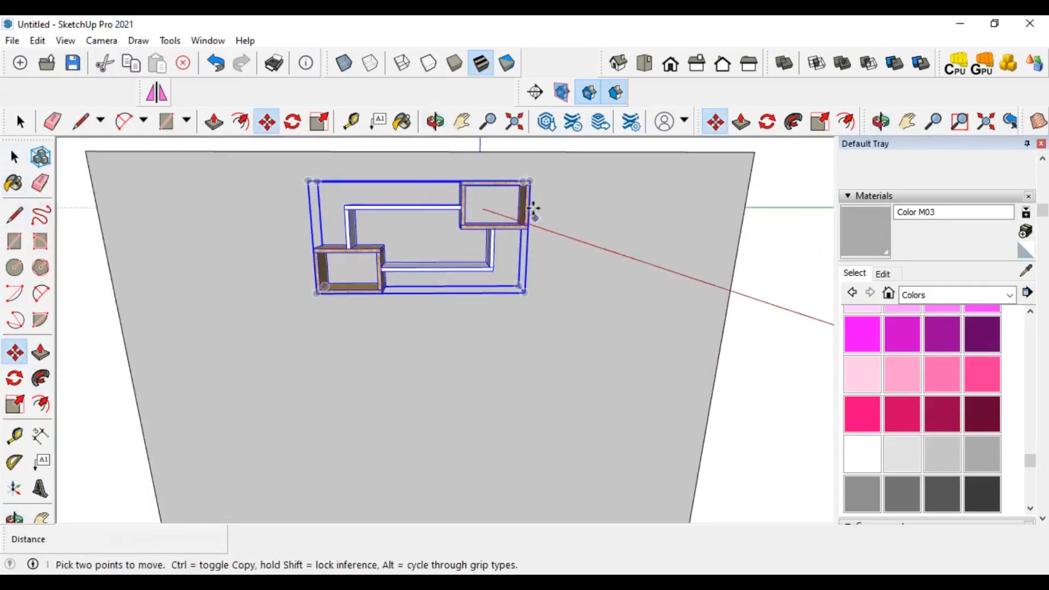
- Mark a guide point on the wall's vertical edge above its lower corner and run a horizontal guide line through it across the wall
scroll(545, 345, "down", 6)
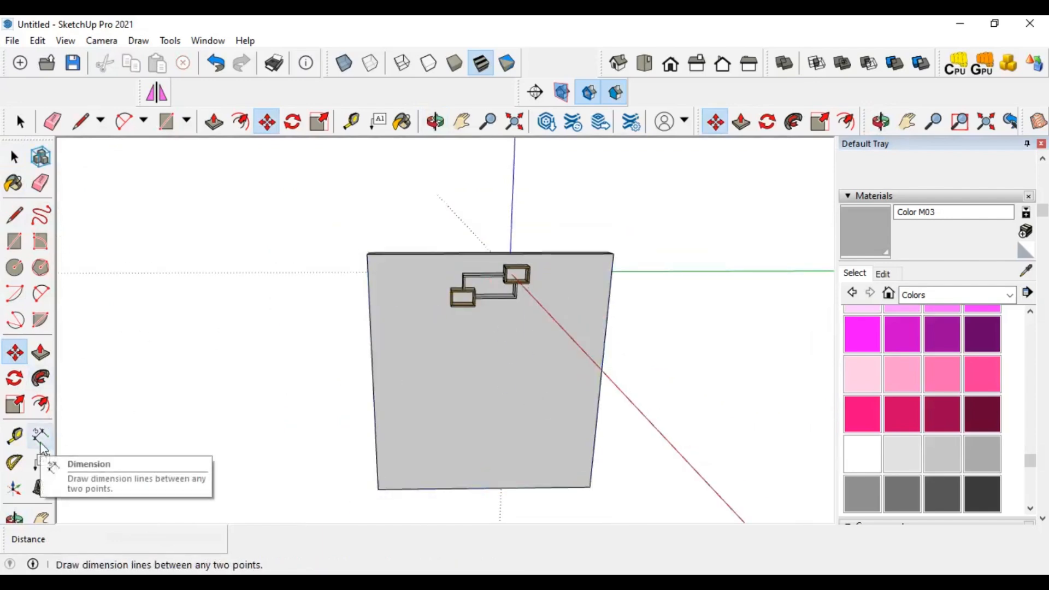
left_click(15, 436)
scroll(360, 485, "up", 3)
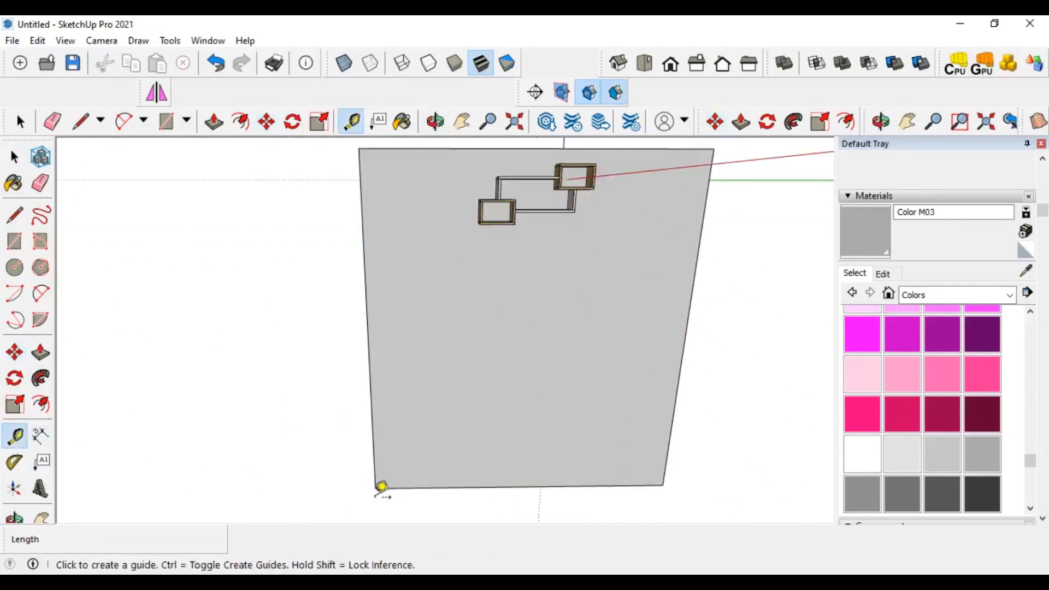
left_click(377, 487)
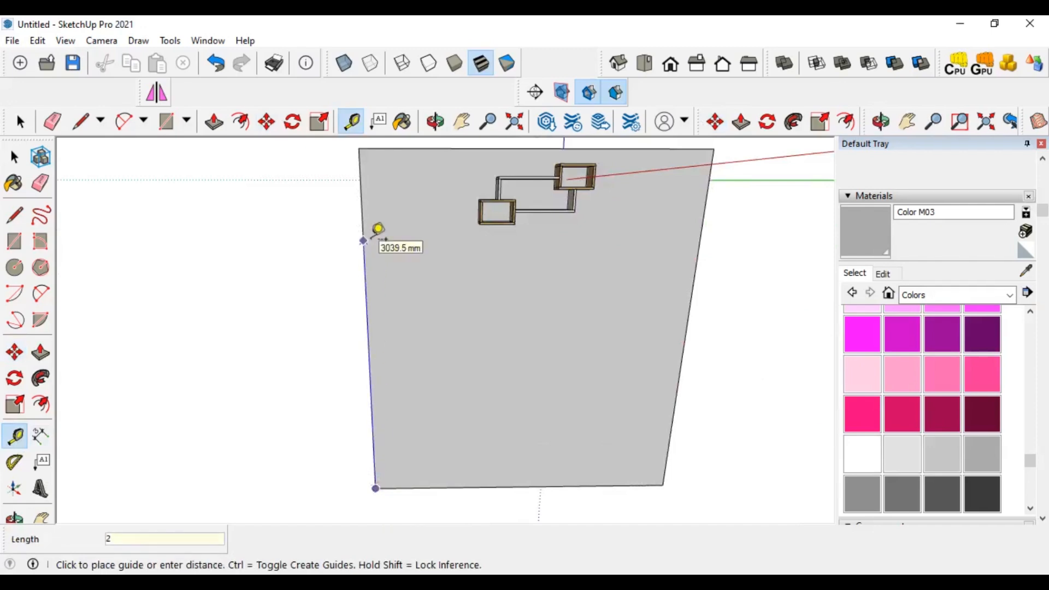
key("Return")
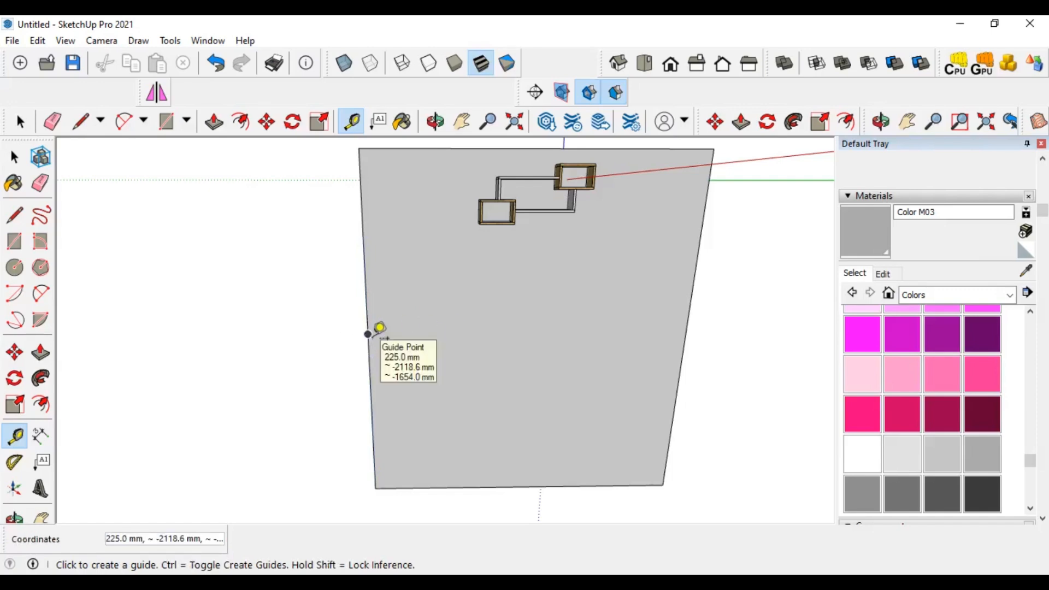
left_click(368, 334)
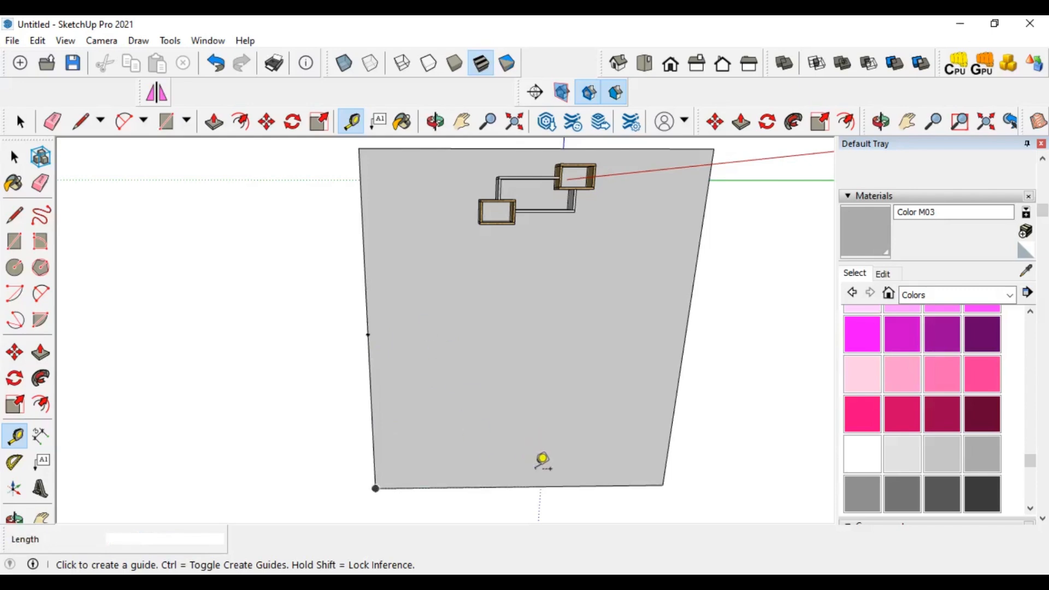
left_click(520, 487)
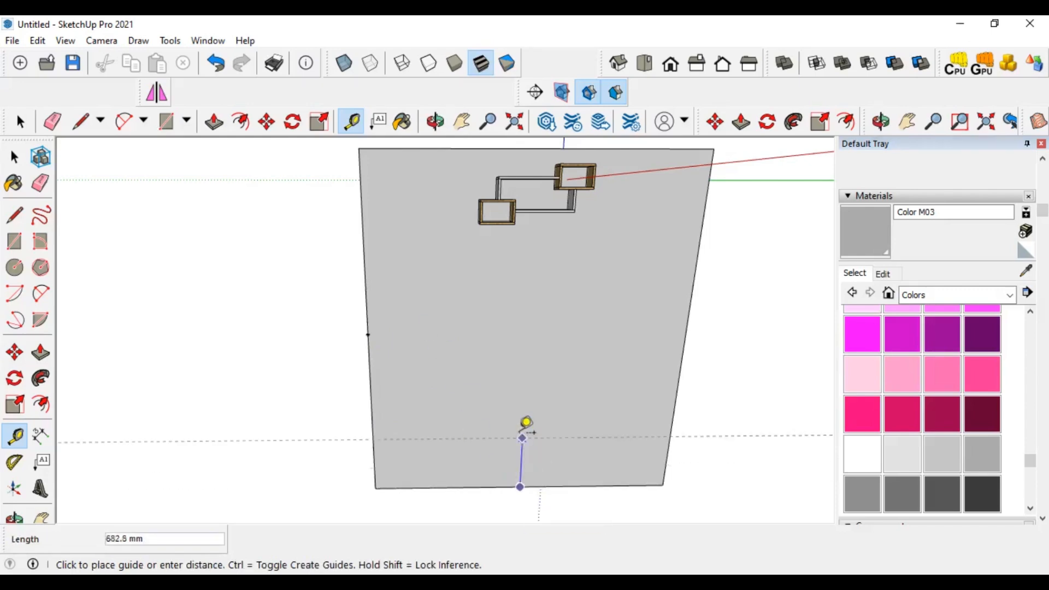
left_click(528, 333)
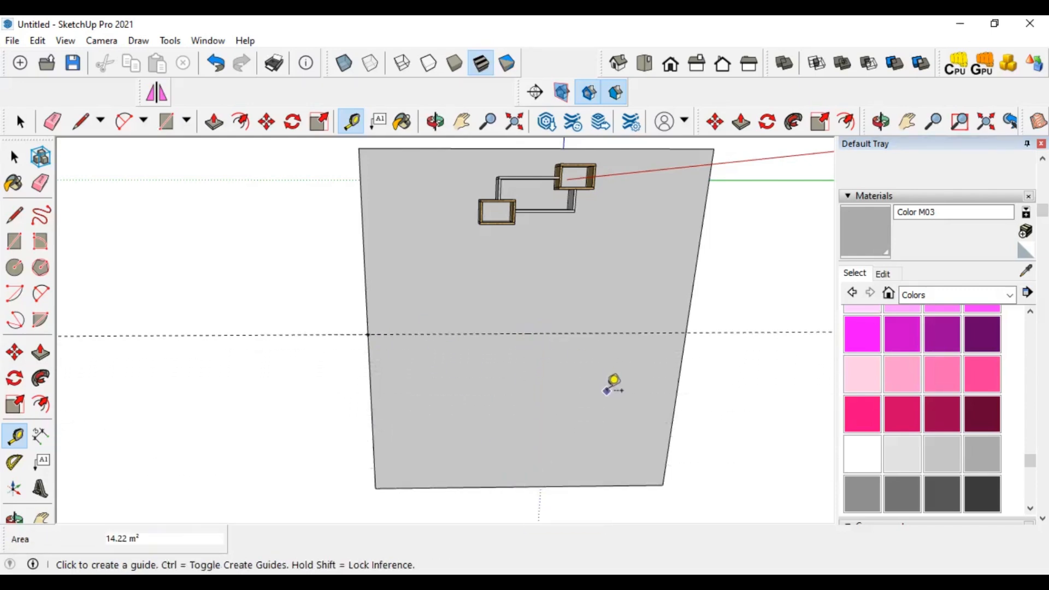
- Move the shelf group straight down about 1216 mm along the wall so its lower rear corner sits on the horizontal guide line
left_click(14, 157)
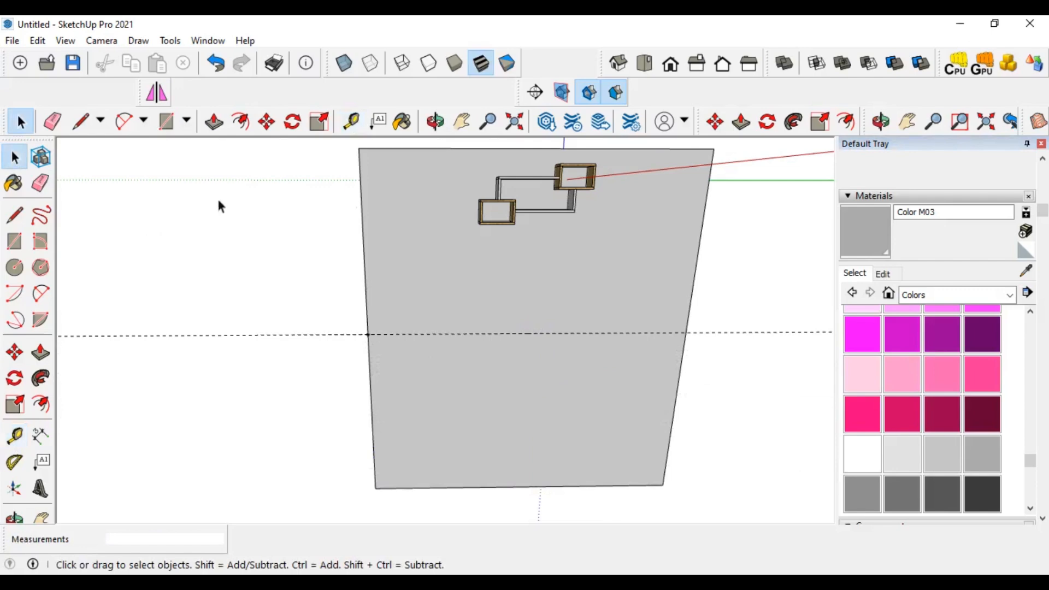
left_click(494, 196)
left_click(14, 353)
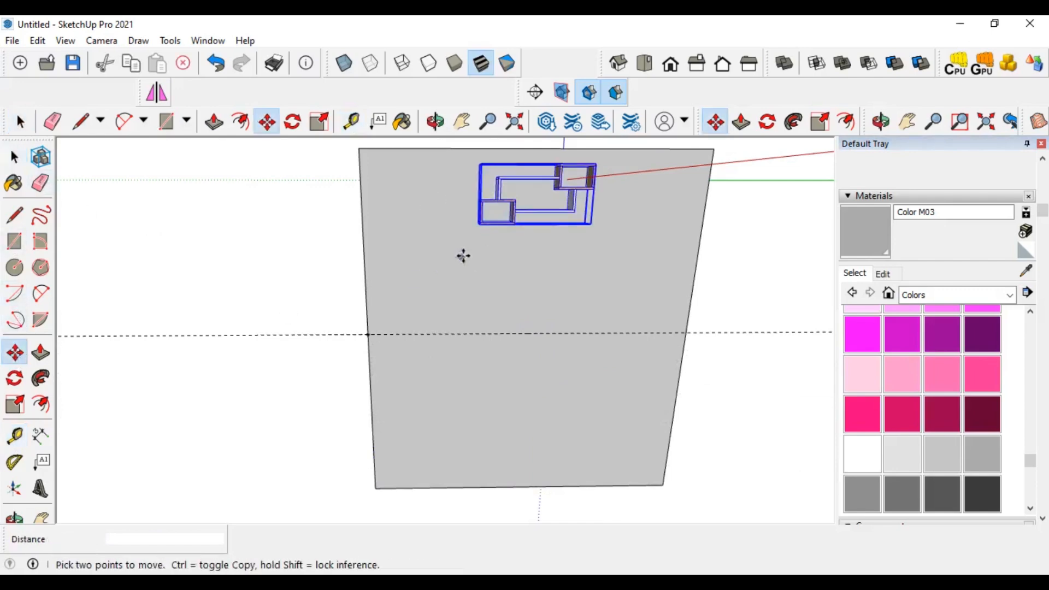
middle_click_drag(473, 238, 532, 284)
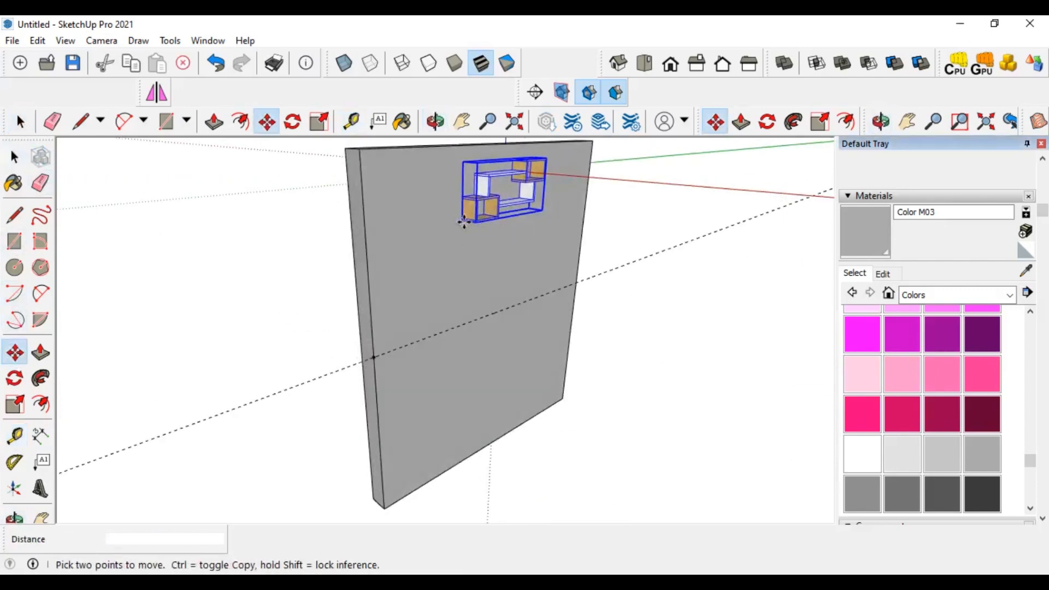
left_click(463, 226)
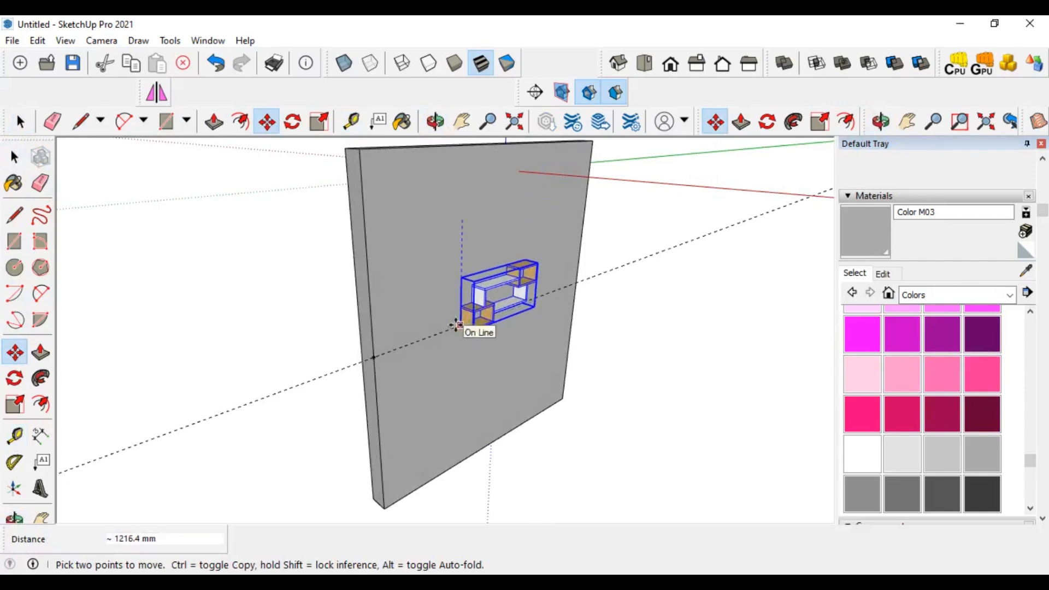
left_click(458, 323)
middle_click_drag(546, 351, 4, 162)
left_click(14, 157)
left_click(202, 251)
- Examine the wall-mounted shelf unit close up and from several angles
middle_click_drag(202, 251, 522, 306)
scroll(517, 326, "up", 3)
scroll(516, 325, "up", 3)
scroll(523, 306, "up", 3)
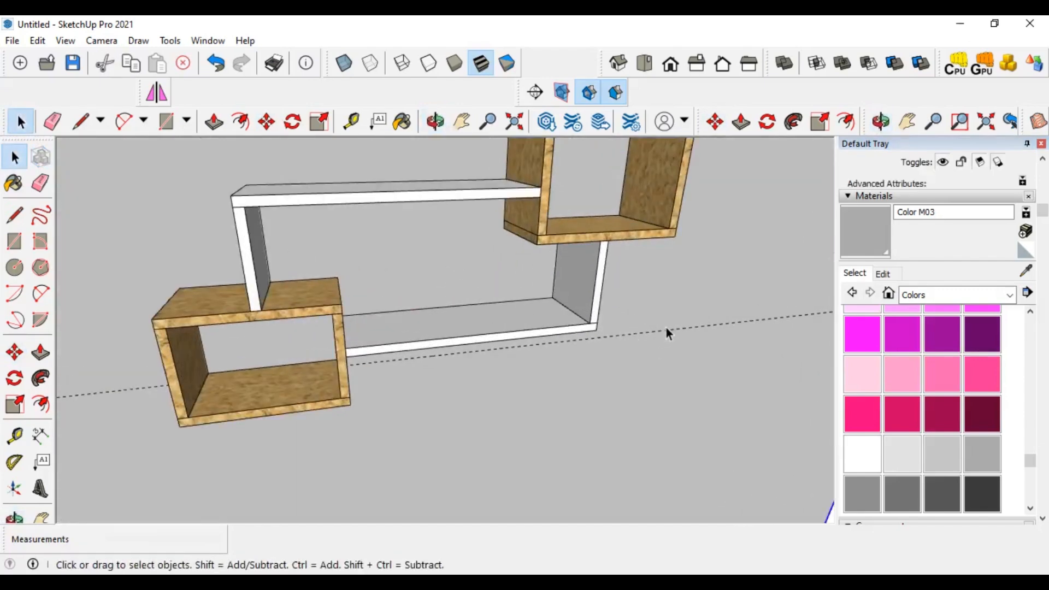
scroll(456, 335, "down", 3)
left_click(820, 306)
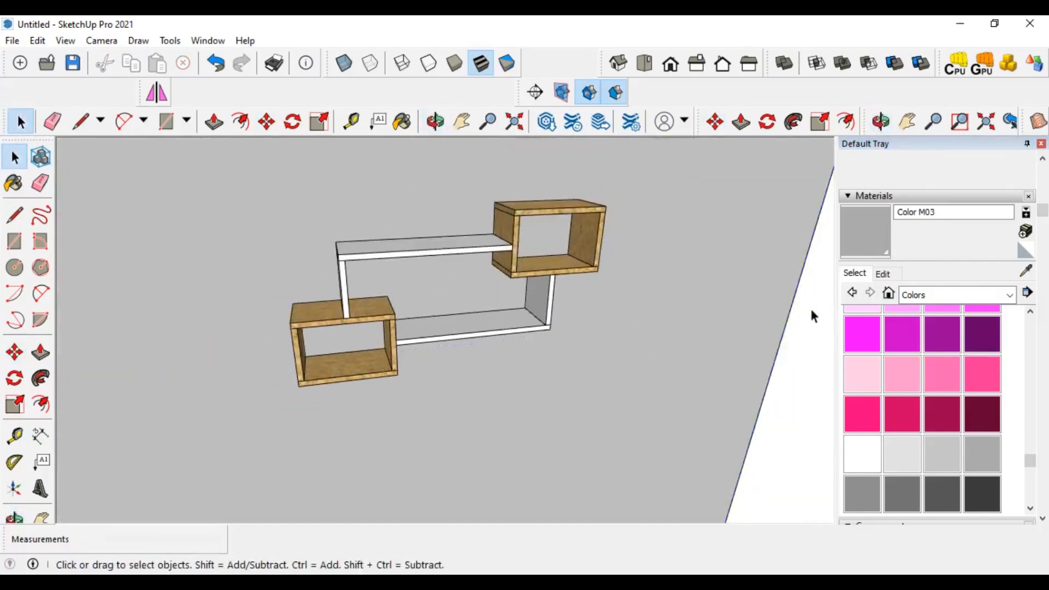
middle_click_drag(424, 309, 309, 232)
scroll(453, 246, "up", 4)
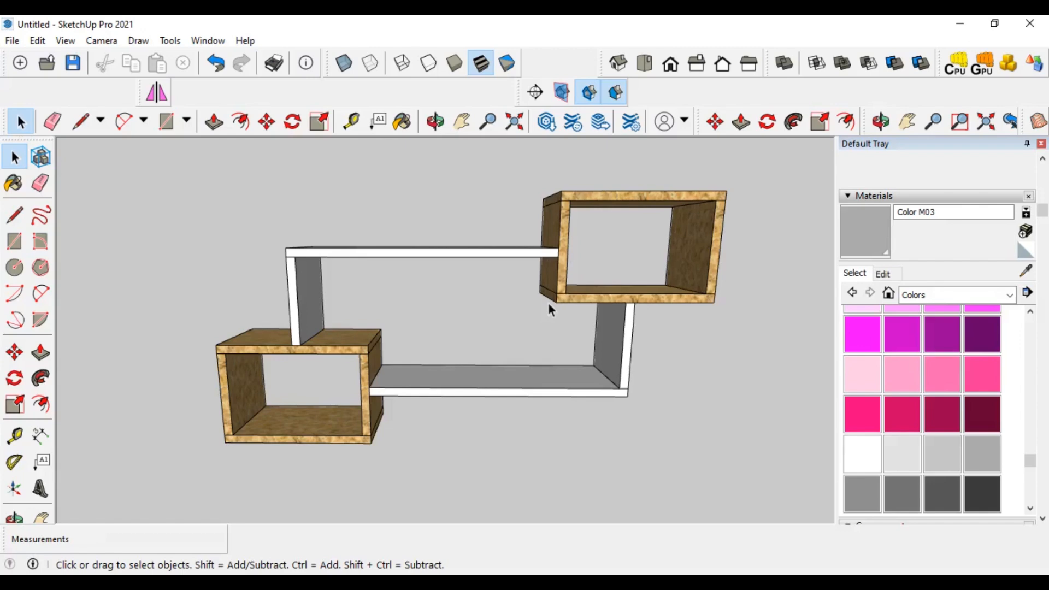
scroll(538, 311, "up", 2)
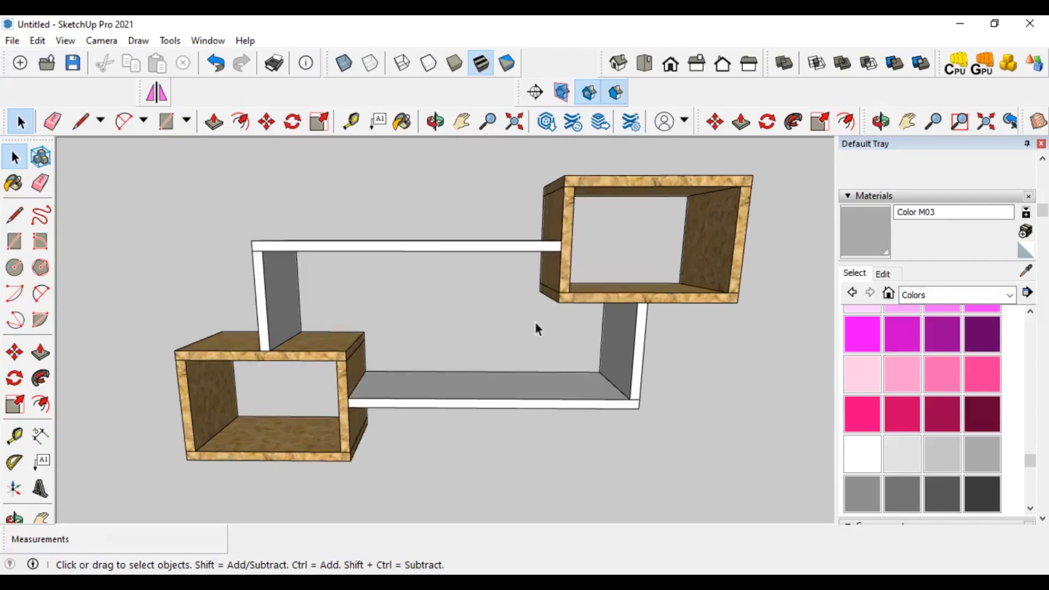
left_click(615, 101)
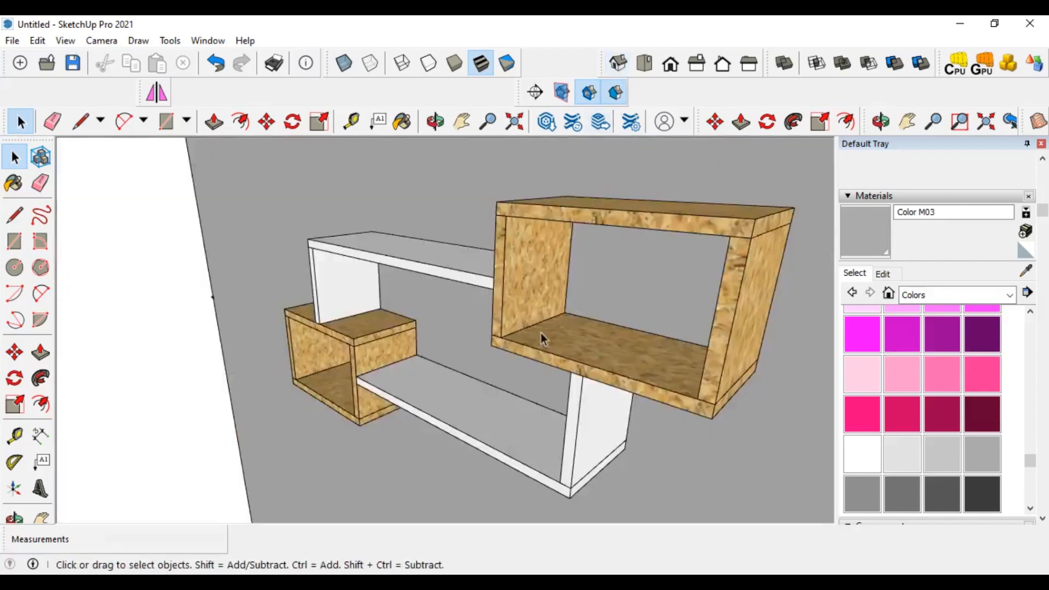
scroll(518, 372, "down", 3)
middle_click_drag(517, 372, 416, 369)
scroll(468, 362, "up", 2)
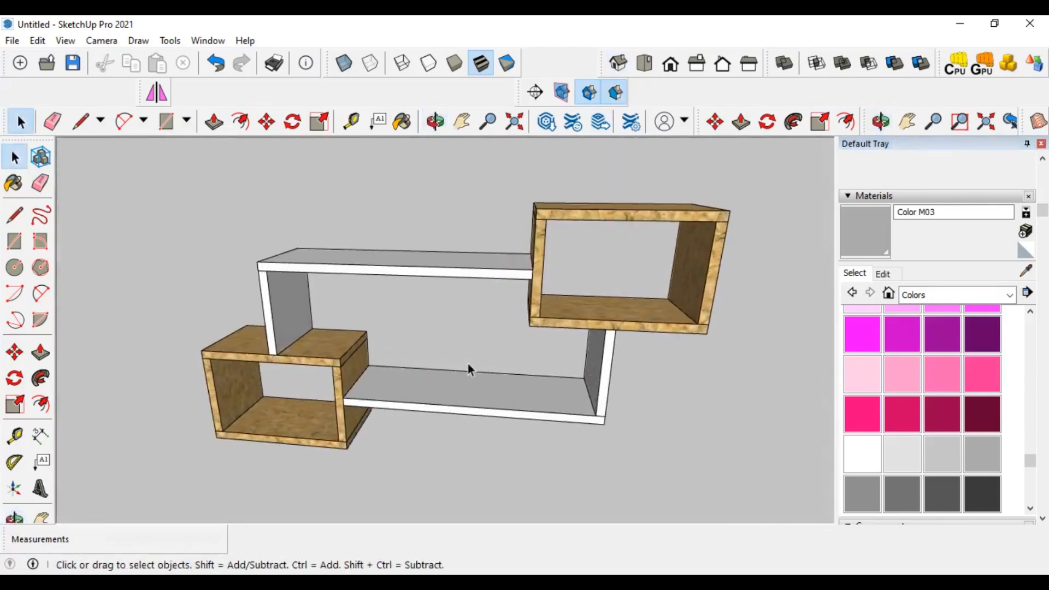
middle_click_drag(479, 362, 589, 356)
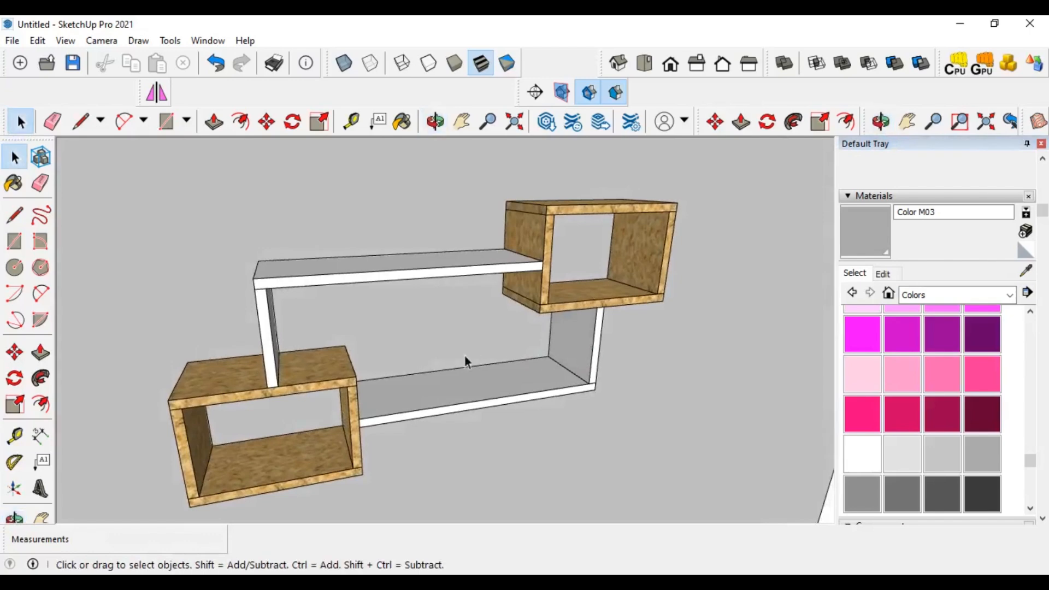
scroll(383, 367, "down", 1)
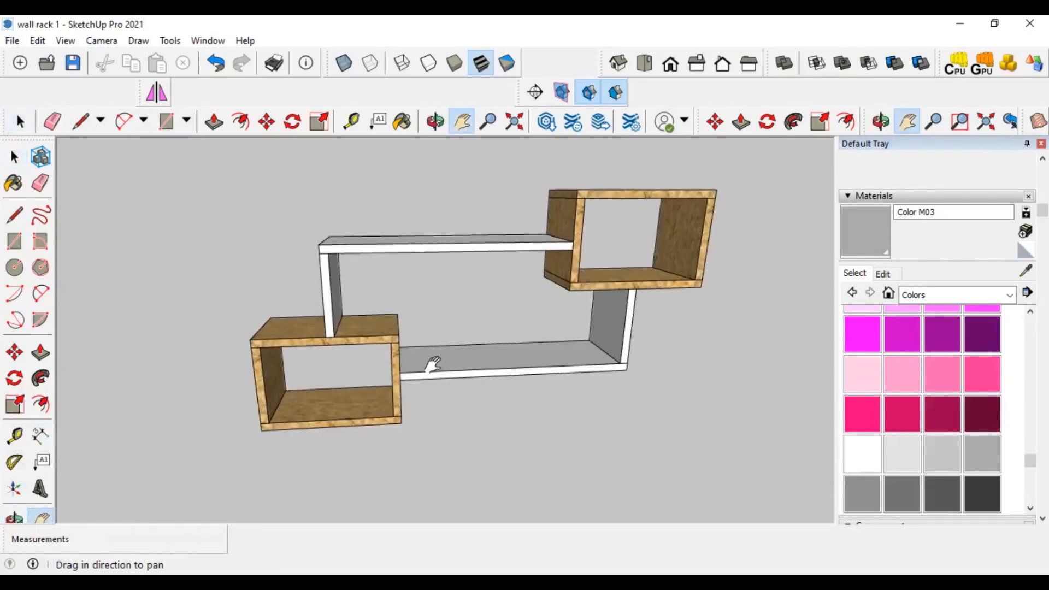
middle_click_drag(429, 363, 411, 377, "shift")
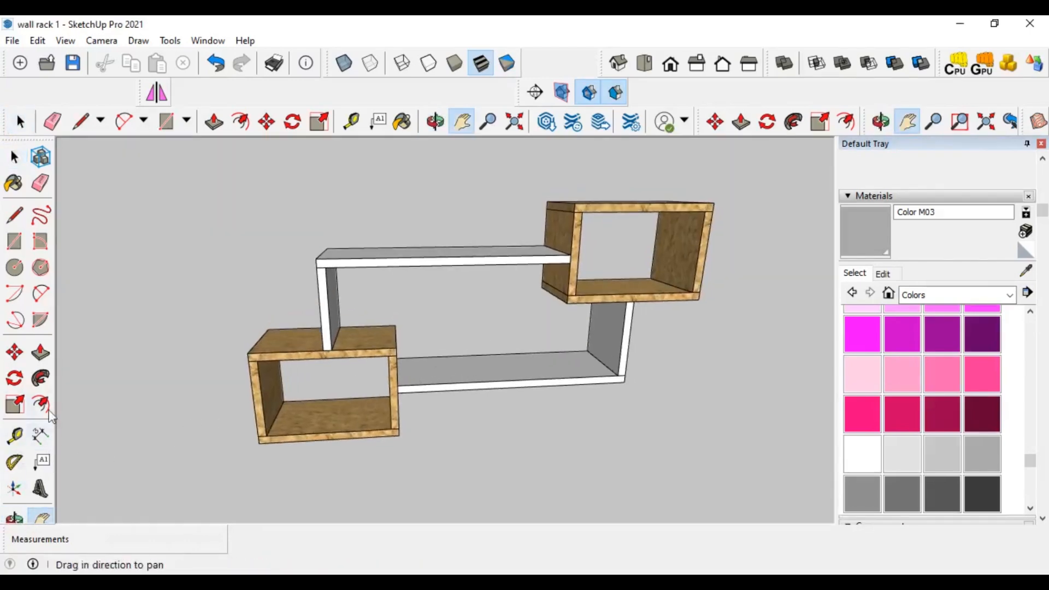
mouse_move(433, 339)
middle_mouse_down()
mouse_move(535, 336)
mouse_move(359, 332)
mouse_move(480, 334)
mouse_move(373, 334)
mouse_move(452, 335)
middle_mouse_up()
key("h")
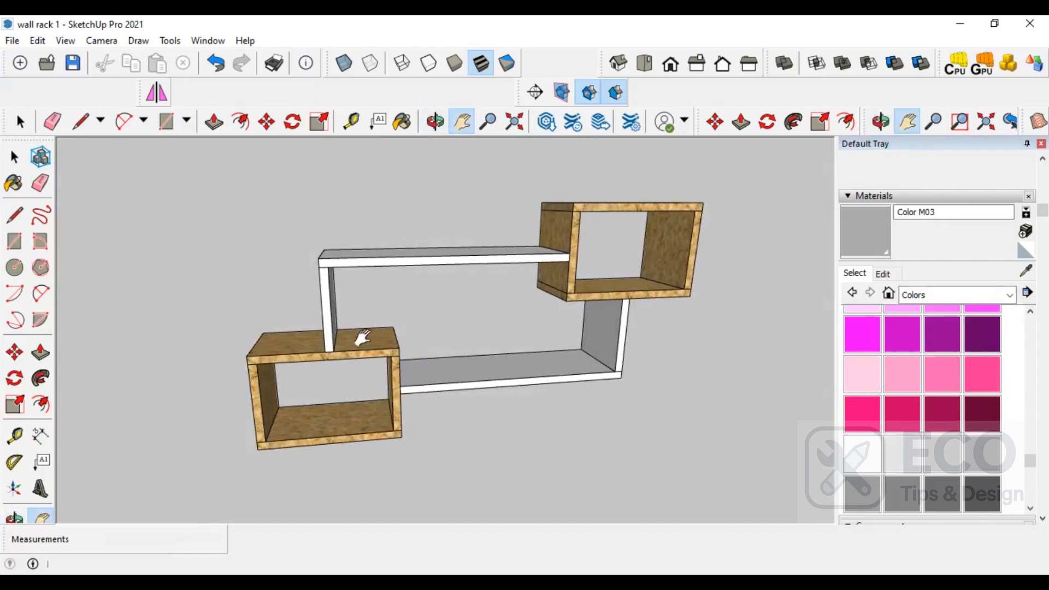
left_click(14, 158)
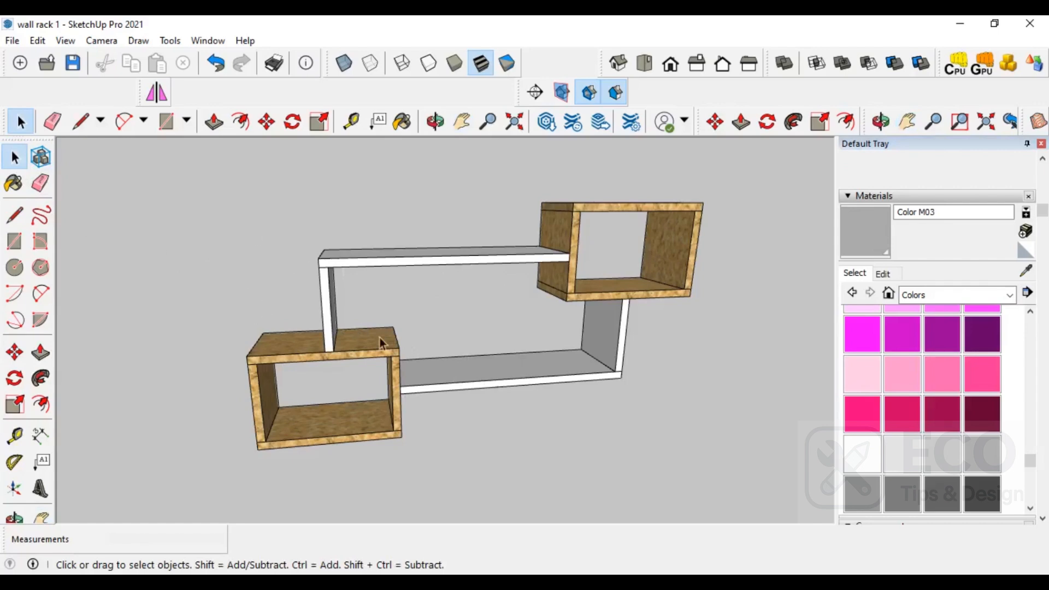
- Dimension the lower OSB box's height along its rear outer edge and place the dimension clear of the box's outer side
left_click(696, 63)
key("h")
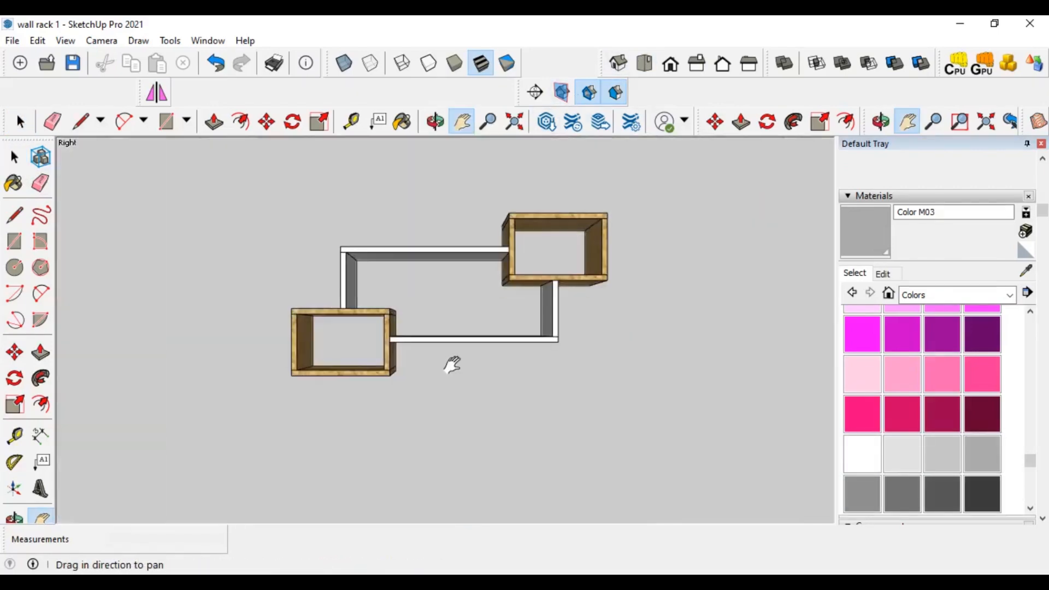
scroll(445, 355, "up", 2)
left_click(40, 436)
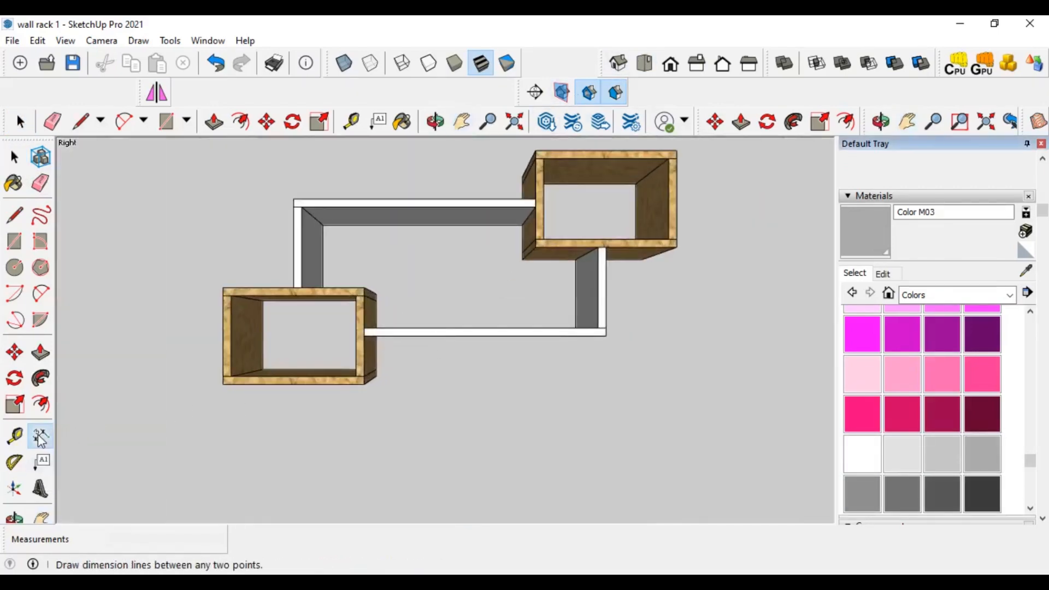
scroll(225, 285, "up", 3)
middle_click_drag(225, 285, 257, 317)
scroll(241, 291, "up", 3)
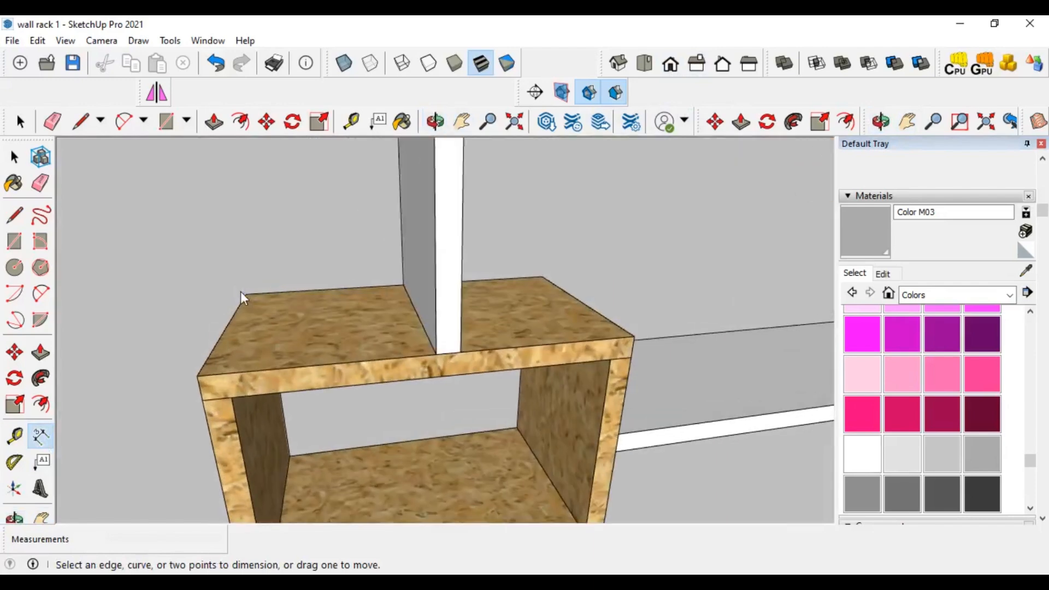
left_click(245, 294)
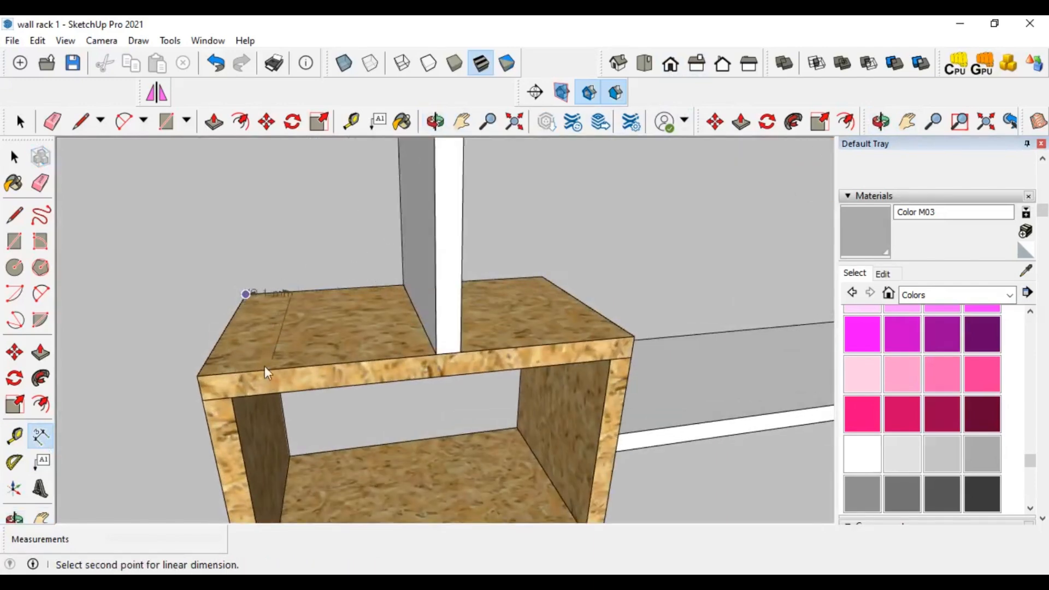
middle_click_drag(264, 365, 273, 469)
left_click(266, 497)
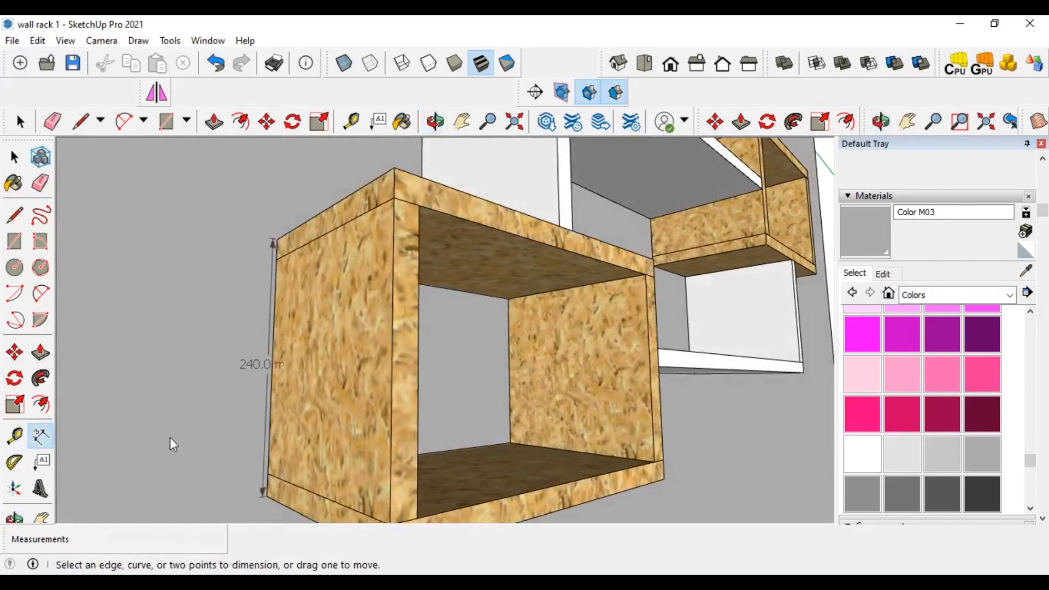
left_click_drag(247, 359, 159, 344)
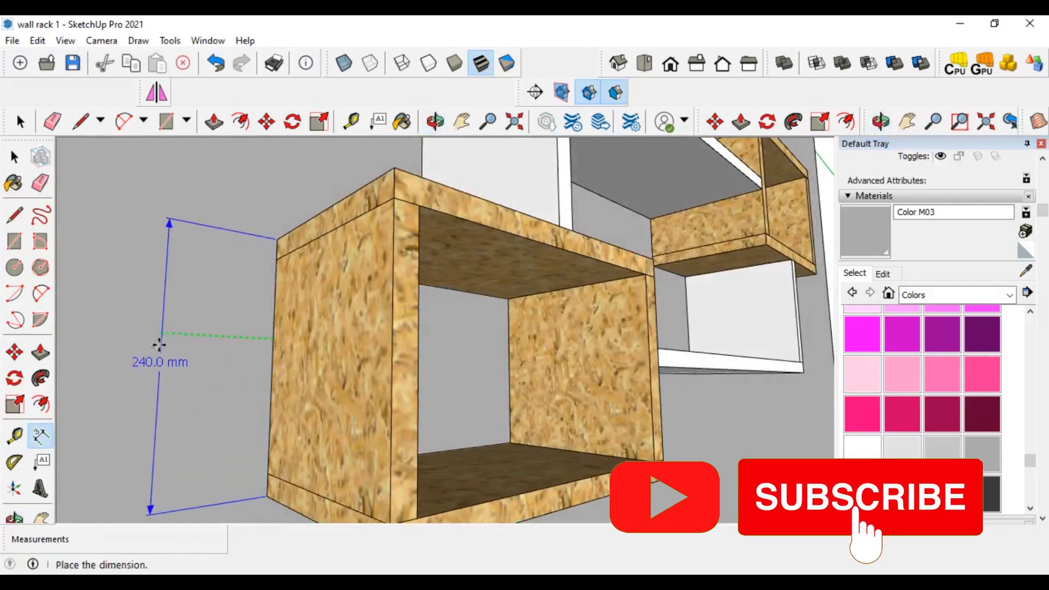
left_click(159, 344)
- Shift the lower box's height dimension slightly farther outward from the box
middle_click_drag(347, 363, 230, 402)
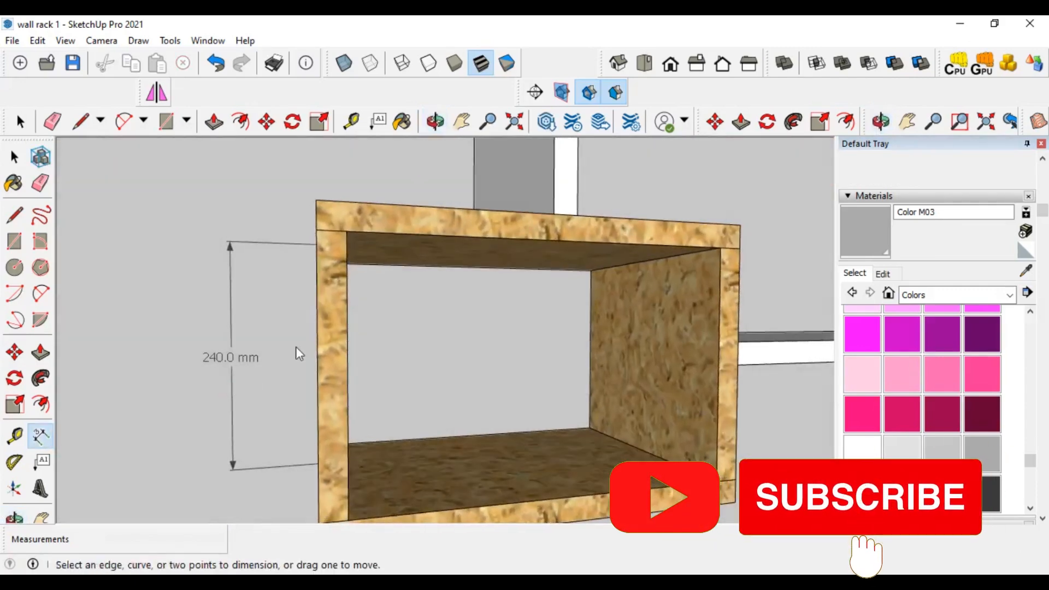
middle_click_drag(297, 351, 306, 461)
left_click(311, 463)
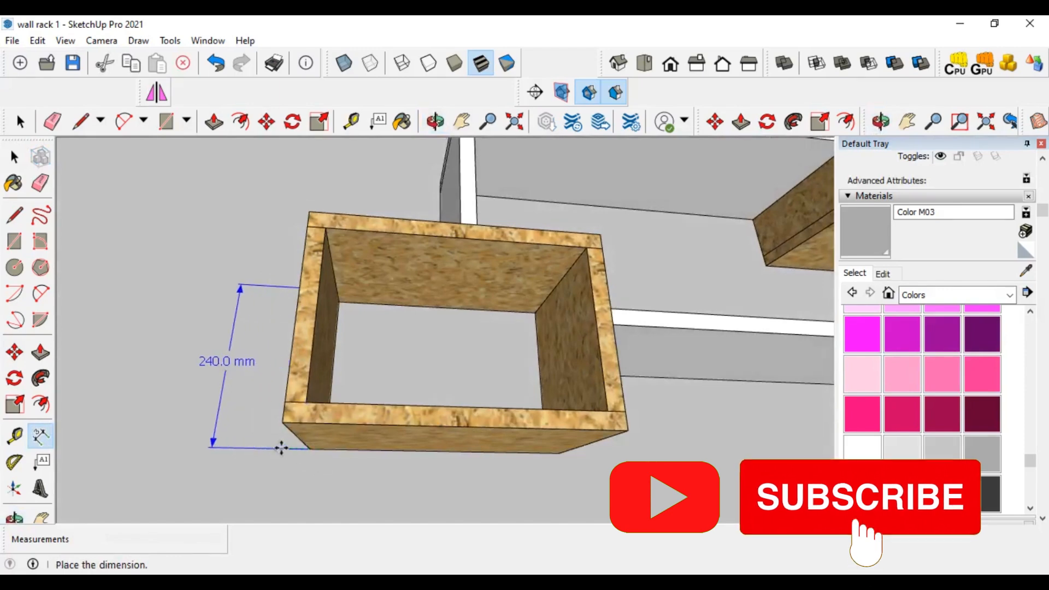
left_click(266, 448)
- Dimension the lower box's width along its rear bottom edge and place the dimension beneath the box
left_click(311, 449)
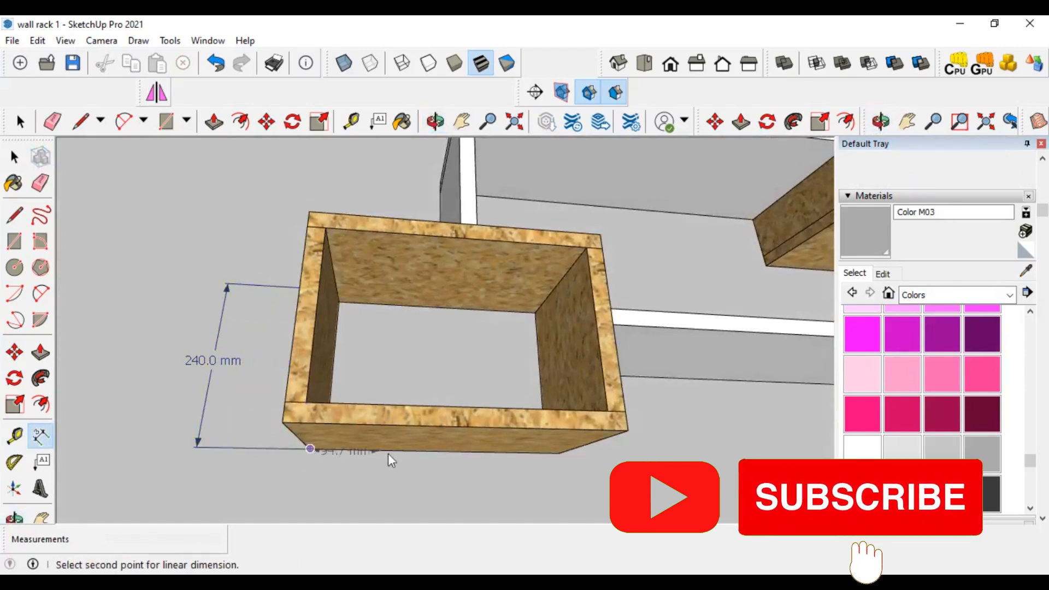
left_click(558, 453)
middle_click_drag(549, 490, 539, 480)
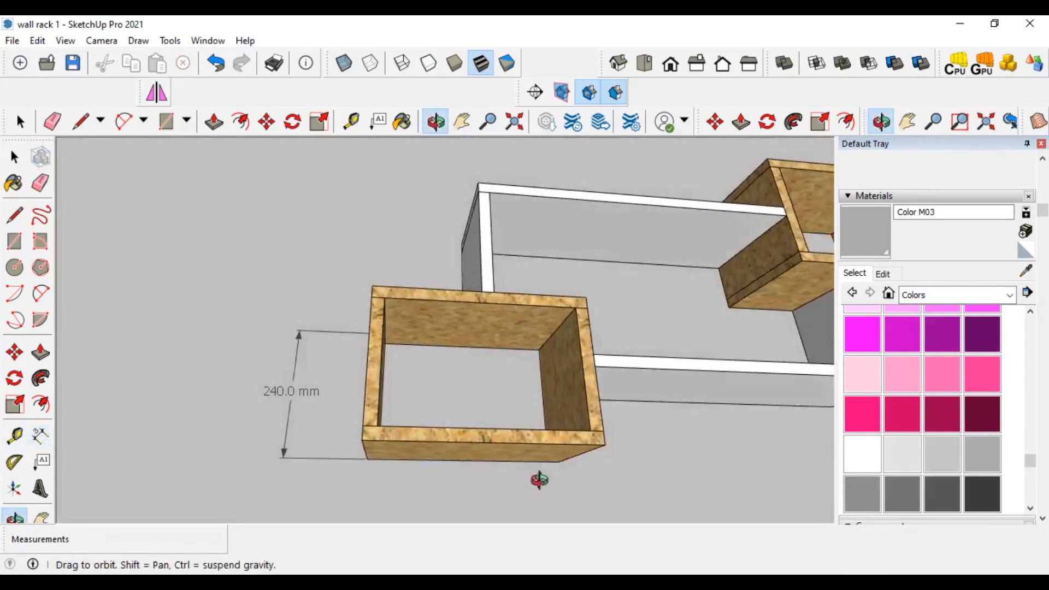
left_click(551, 524)
scroll(515, 456, "down", 2)
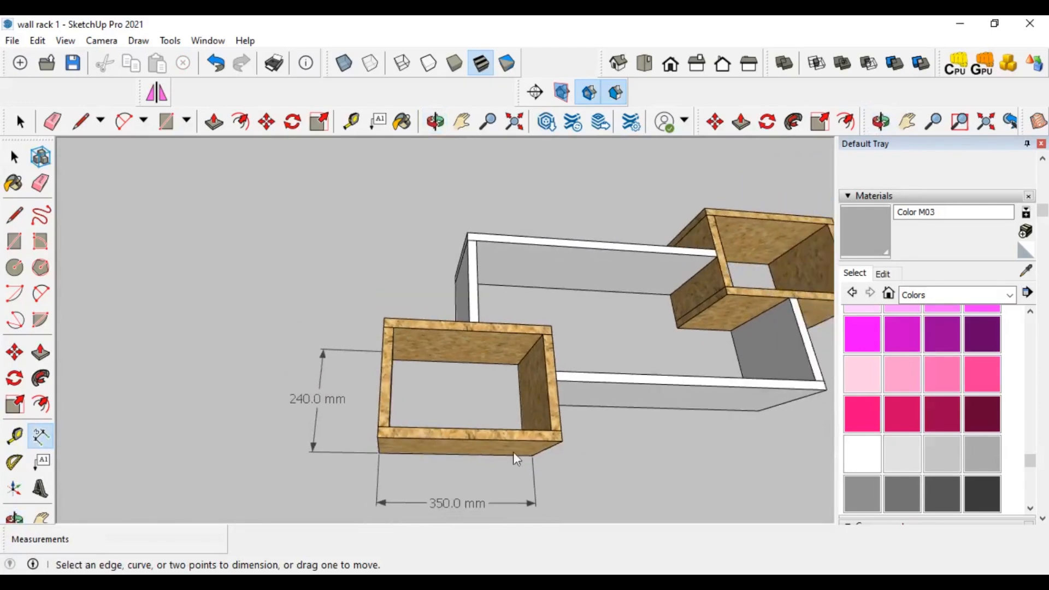
- Dimension the upper L-shaped board's height above the lower box, placing it in line with the box's height dimension
mouse_move(515, 456)
middle_mouse_down()
mouse_move(599, 499)
mouse_move(577, 452)
mouse_move(527, 462)
middle_mouse_up()
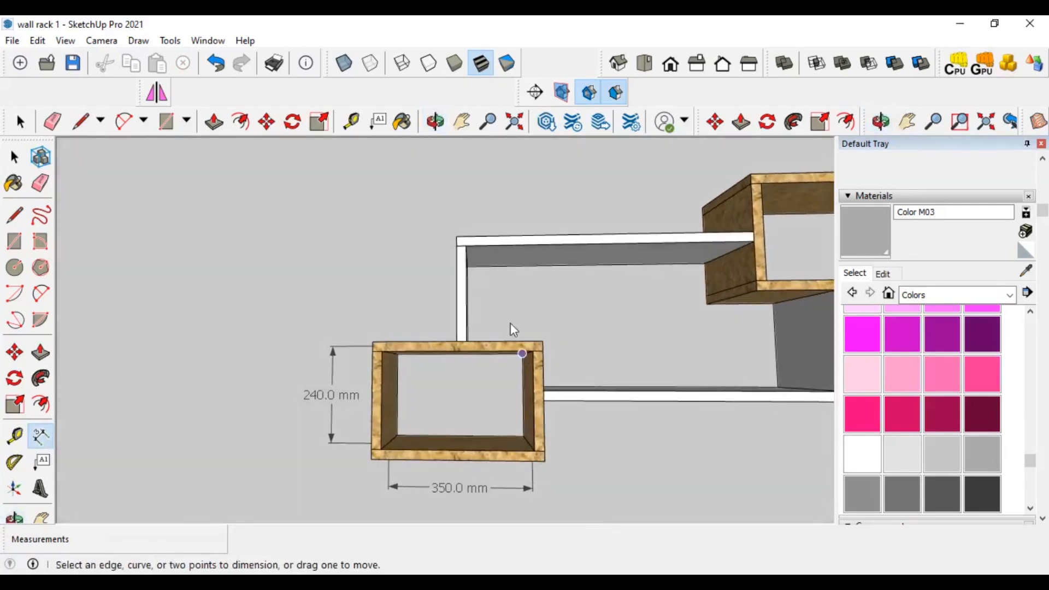
middle_click_drag(457, 243, 459, 283)
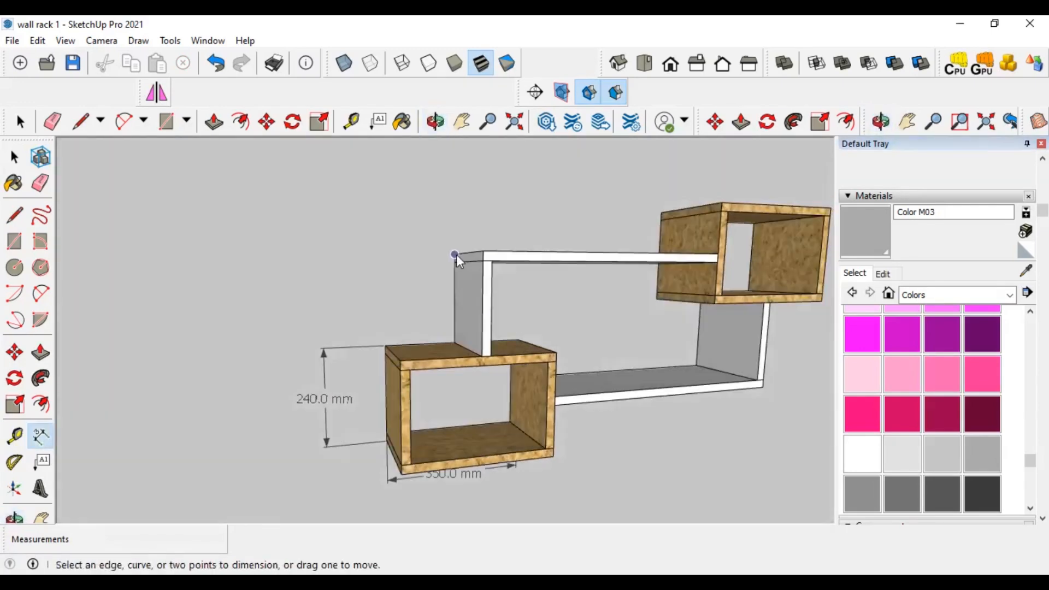
scroll(454, 263, "up", 3)
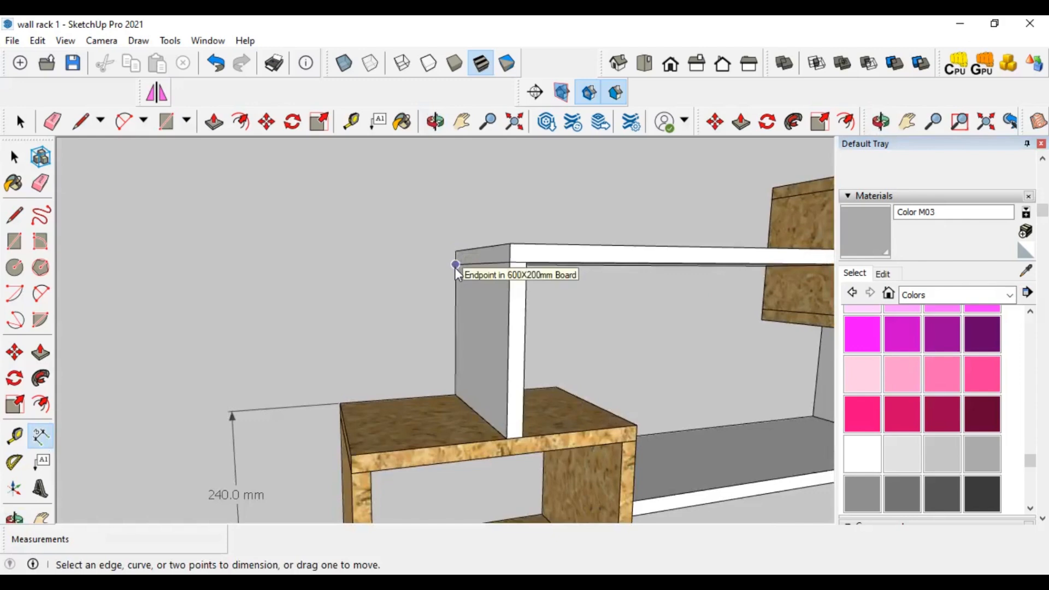
left_click(455, 265)
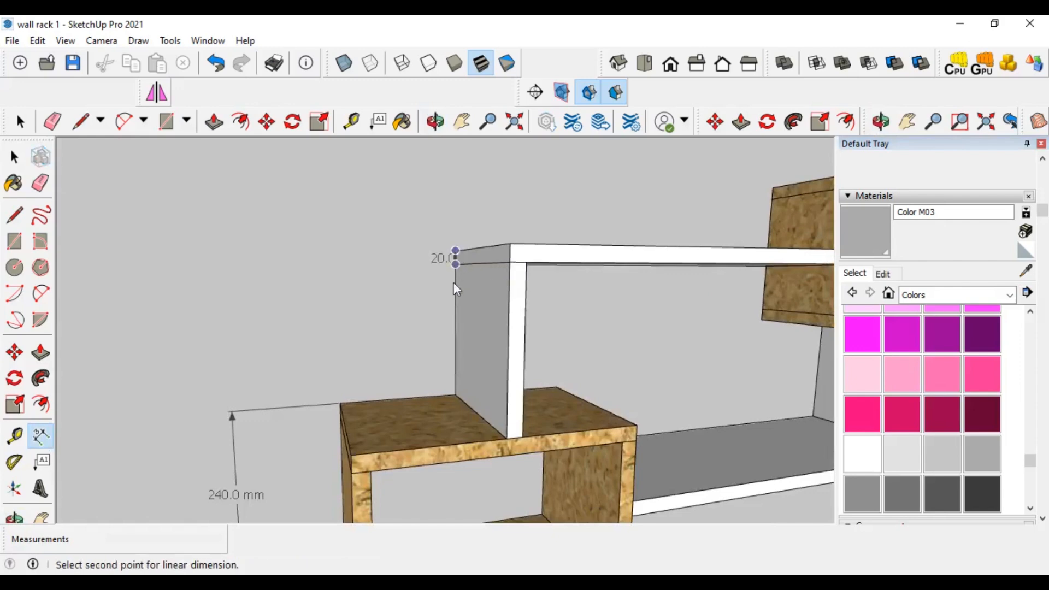
left_click(449, 393)
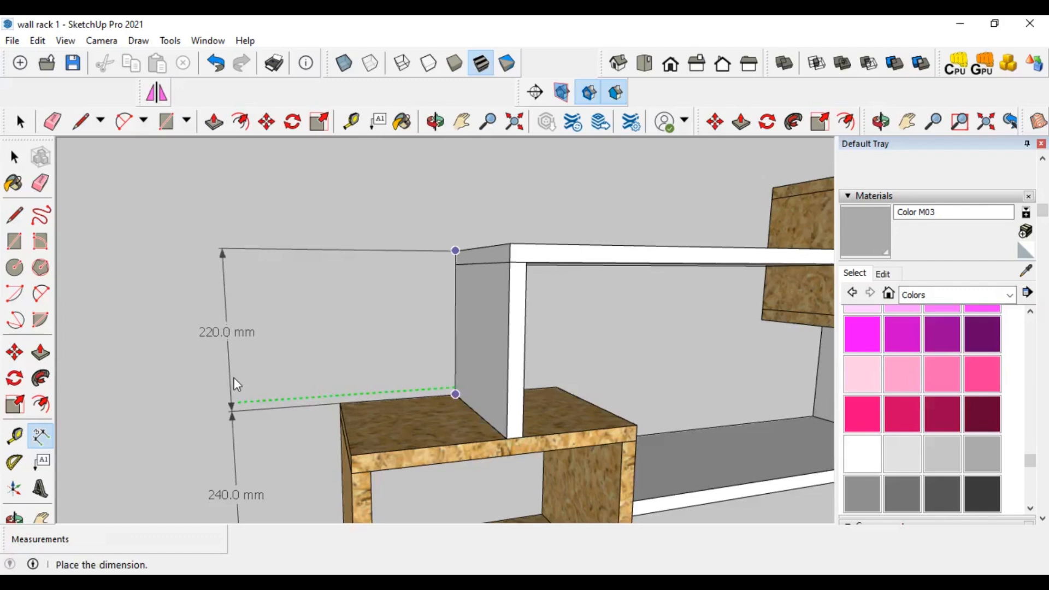
left_click(237, 384)
scroll(261, 310, "down", 6)
- Dimension the upper white shelf board's length along its rear edge and place the dimension well above the board
middle_click_drag(371, 328, 382, 320)
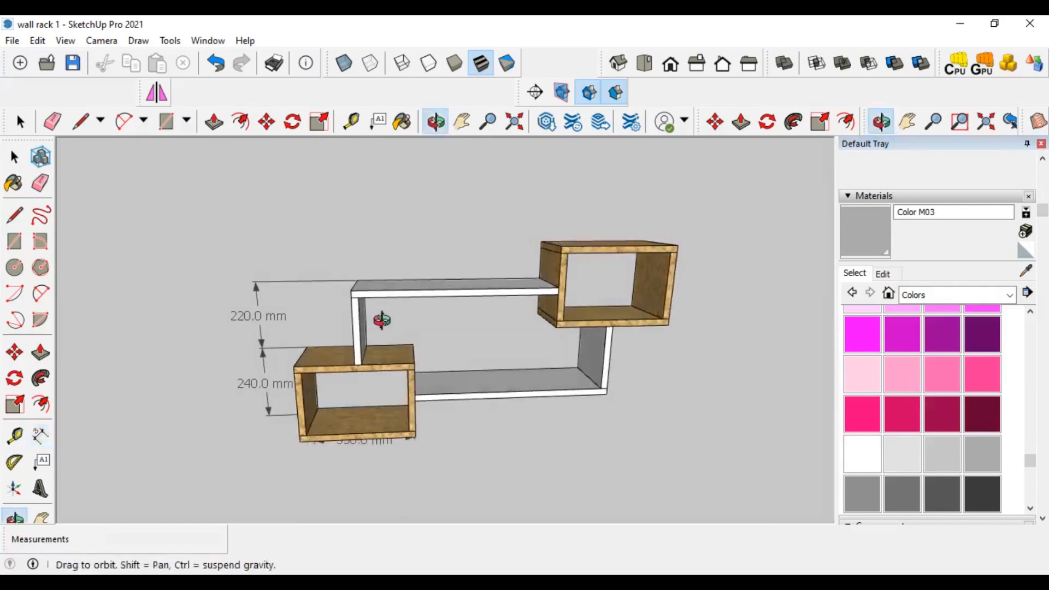
scroll(357, 281, "up", 4)
left_click(355, 282)
left_click(656, 280)
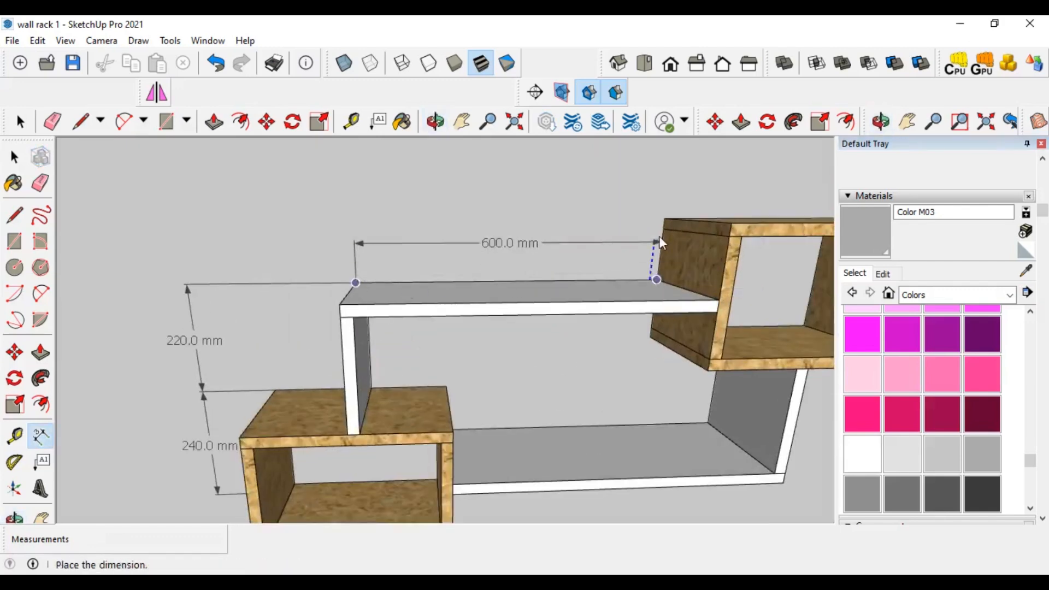
middle_click_drag(664, 180, 667, 194)
left_click(671, 161)
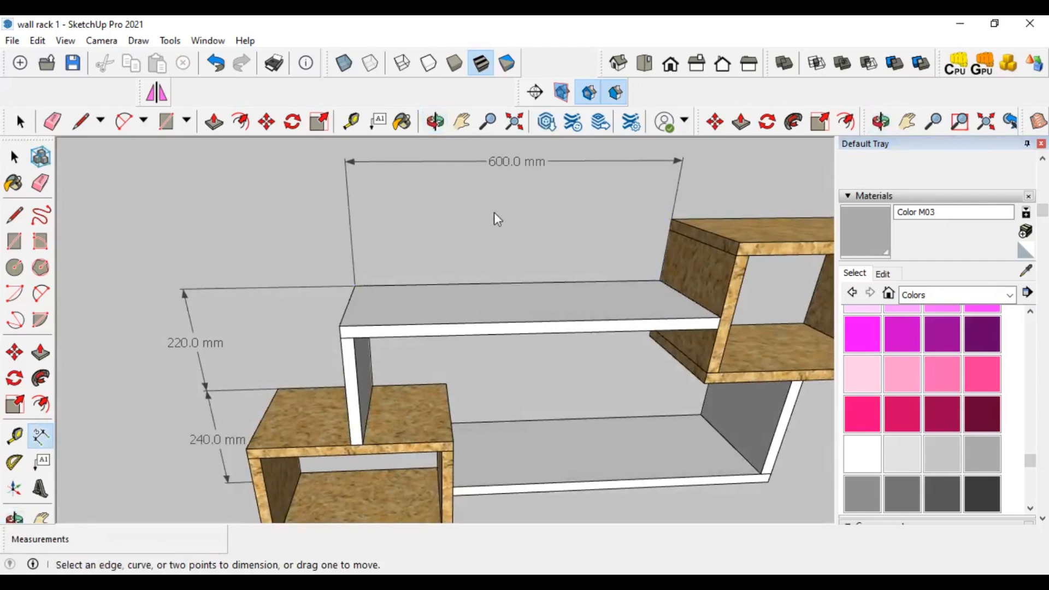
- Dimension the upper OSB box's width along its rear top edge, aligning it with the white board's length dimension
scroll(497, 219, "down", 2)
left_click(618, 217)
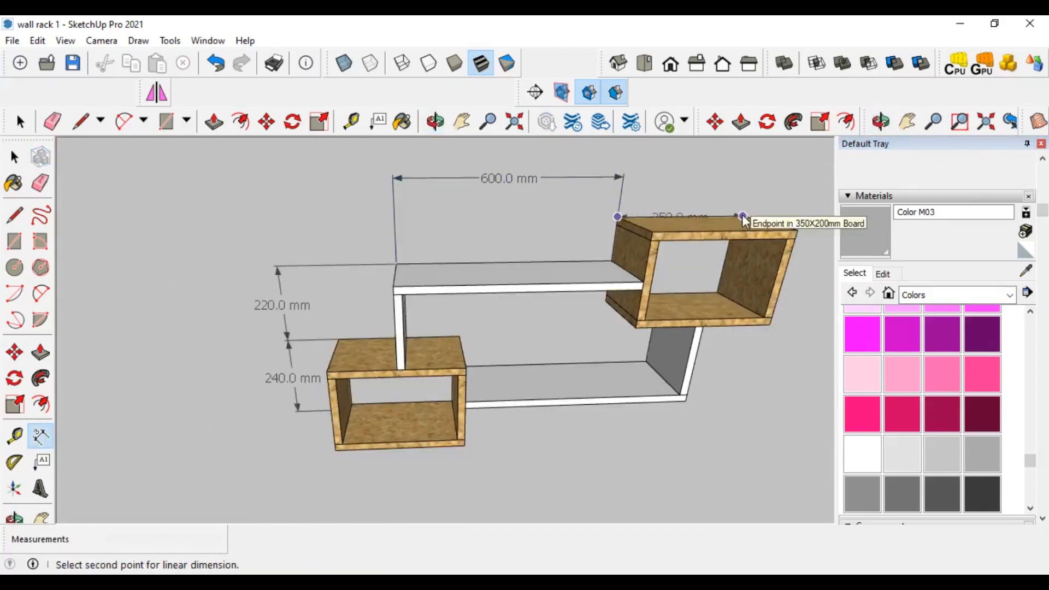
left_click(742, 218)
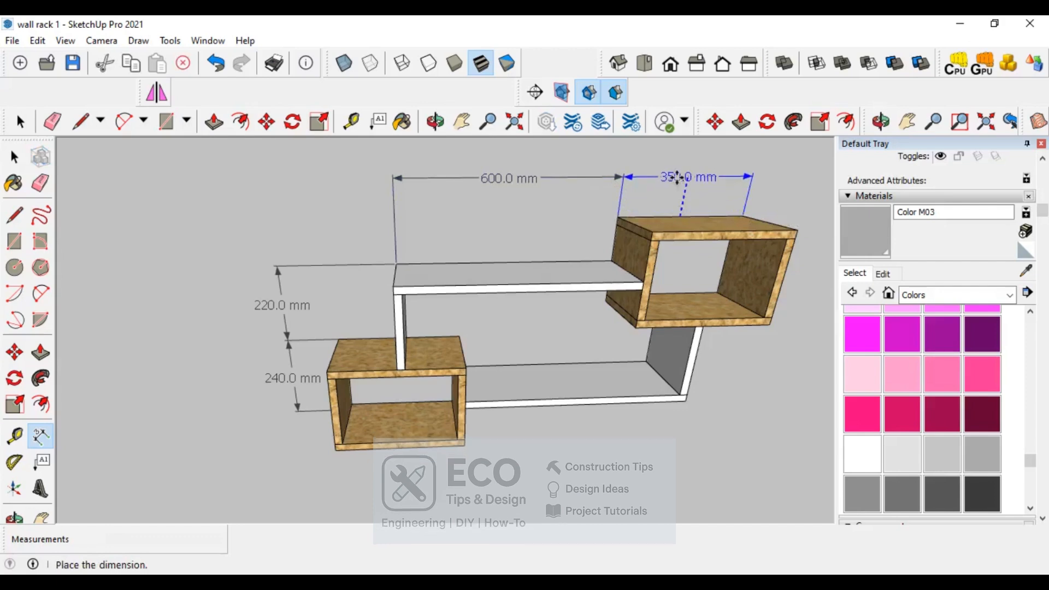
left_click(678, 178)
scroll(595, 310, "down", 2)
middle_click_drag(552, 234, 568, 252)
scroll(568, 262, "up", 3)
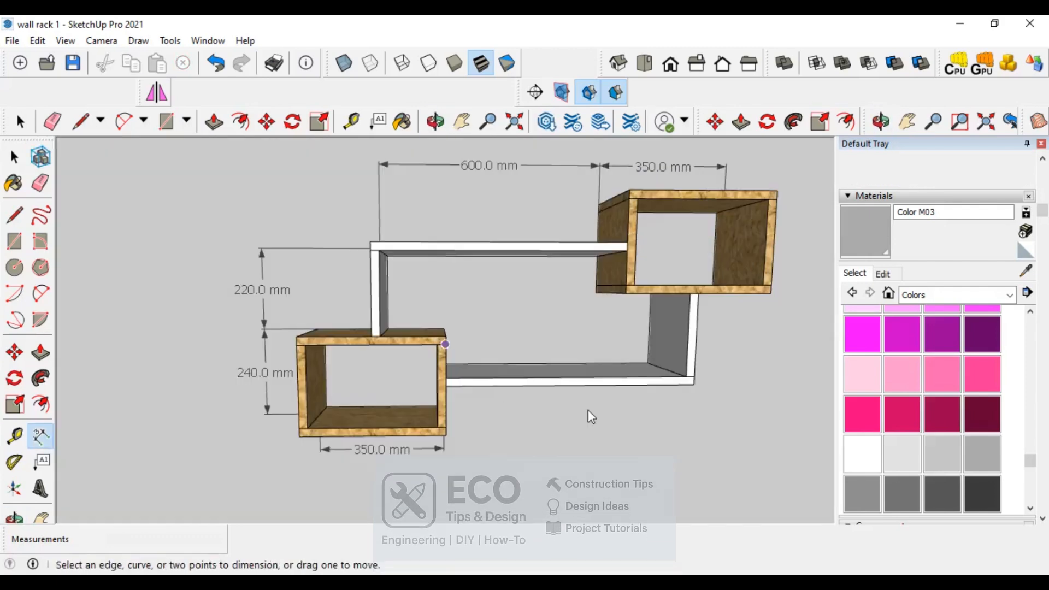
- Dimension the upper box's height along its outer rear edge and place the dimension beside the box
middle_click_drag(590, 417, 566, 375)
scroll(418, 356, "down", 3)
middle_click_drag(639, 321, 633, 327)
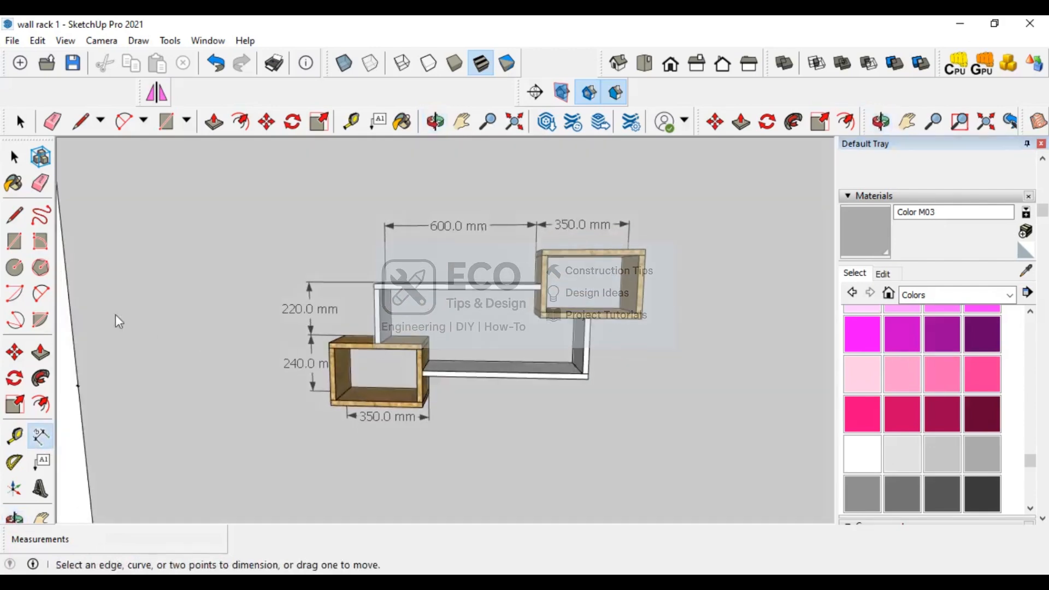
middle_click_drag(723, 262, 669, 264)
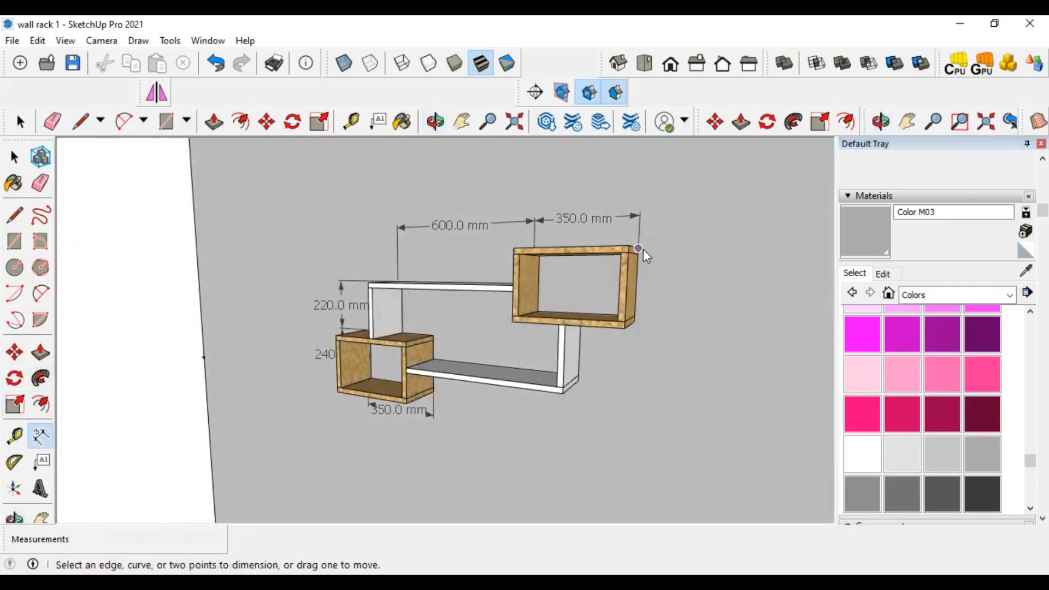
left_click(640, 249)
left_click(634, 325)
left_click(640, 319)
left_click_drag(645, 287, 691, 290)
- Dimension the lower L-shaped board's height below the upper box, aligning it with the upper box's height dimension
middle_click_drag(636, 338, 663, 276)
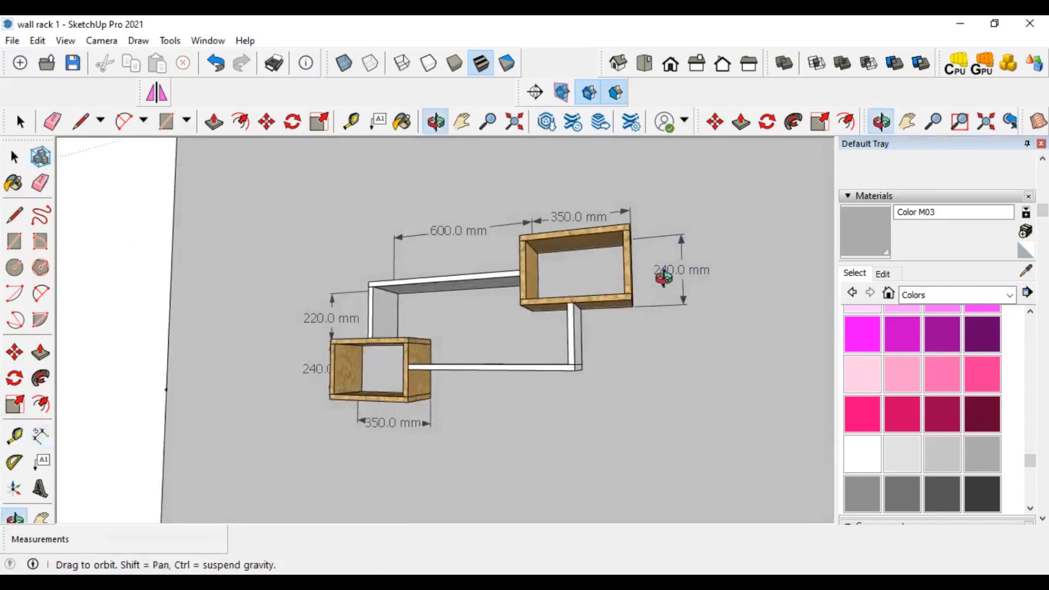
scroll(585, 311, "up", 3)
left_click(578, 300)
left_click(578, 390)
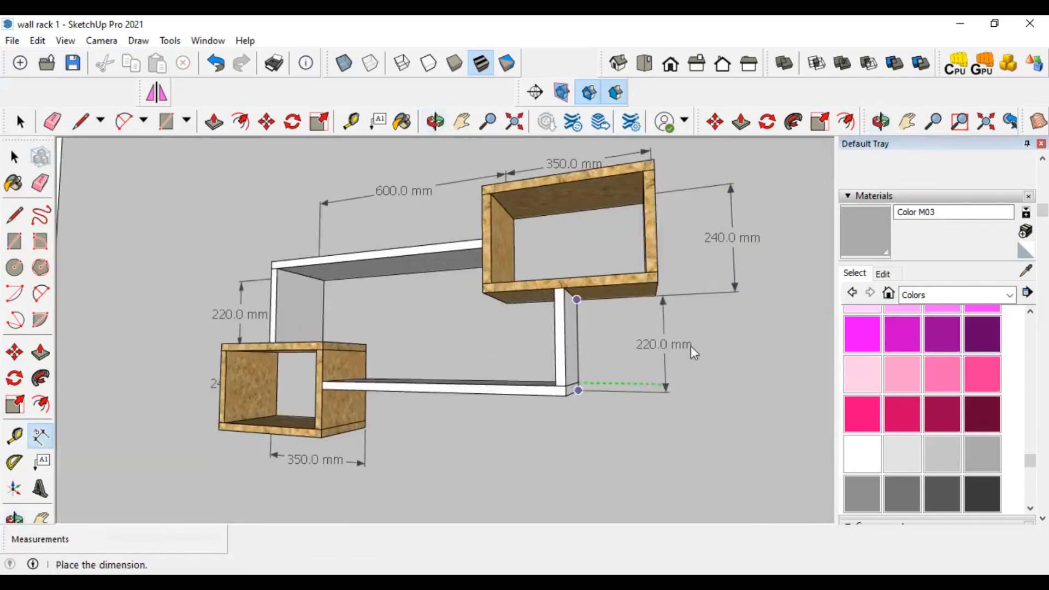
left_click(730, 314)
scroll(624, 326, "down", 2)
- Dimension the shelf unit's overall width between the two boxes' outer rear bottom corners, placed horizontally below the lower box's width dimension
middle_click_drag(624, 327, 639, 350)
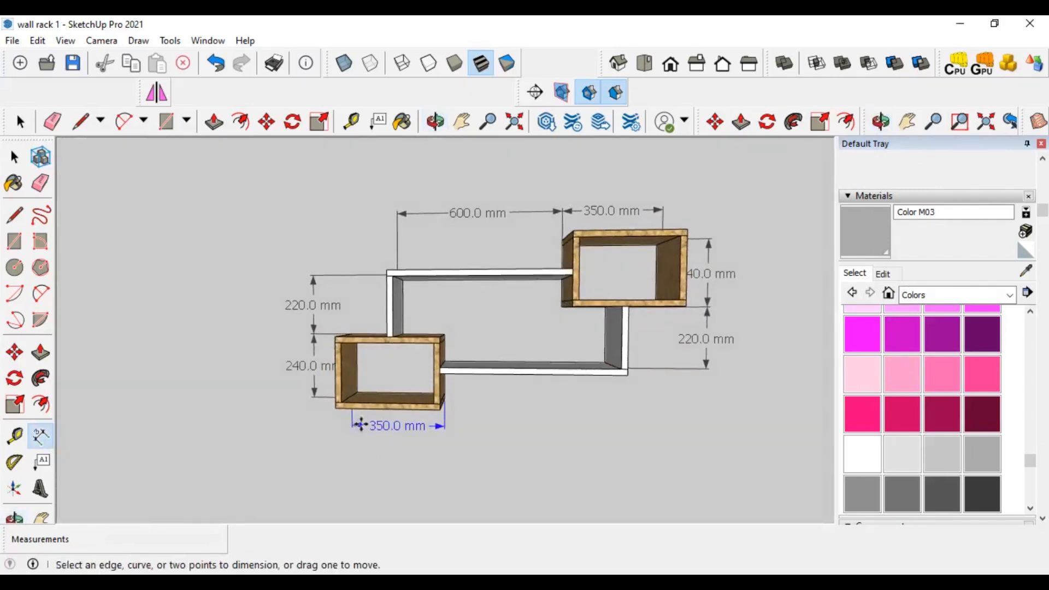
middle_click_drag(382, 429, 412, 382)
middle_click_drag(356, 437, 334, 406)
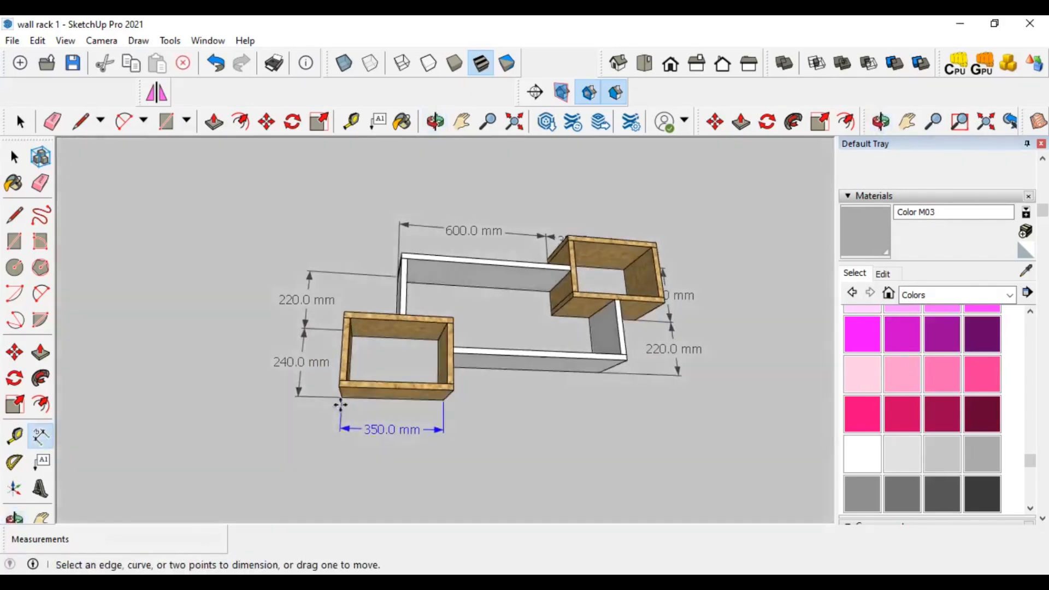
scroll(341, 404, "up", 2)
scroll(344, 404, "up", 2)
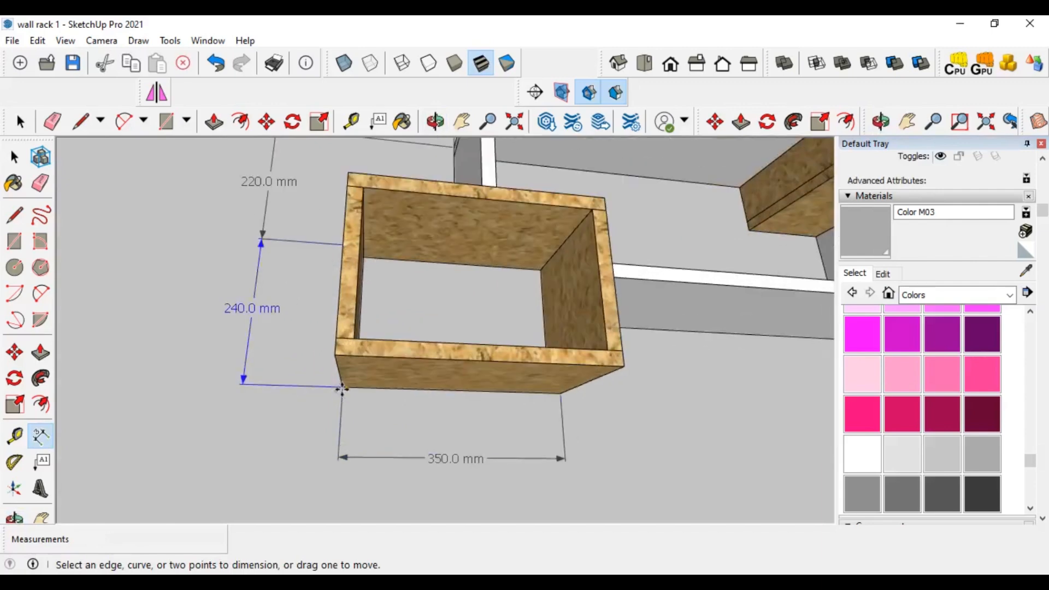
left_click(342, 387)
scroll(343, 389, "down", 3)
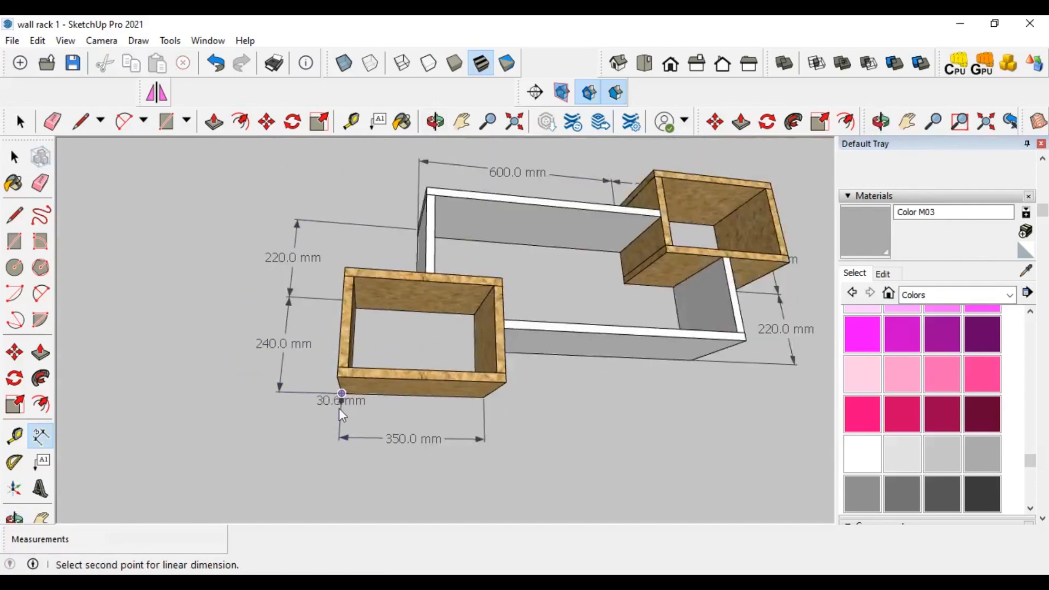
scroll(740, 405, "down", 4)
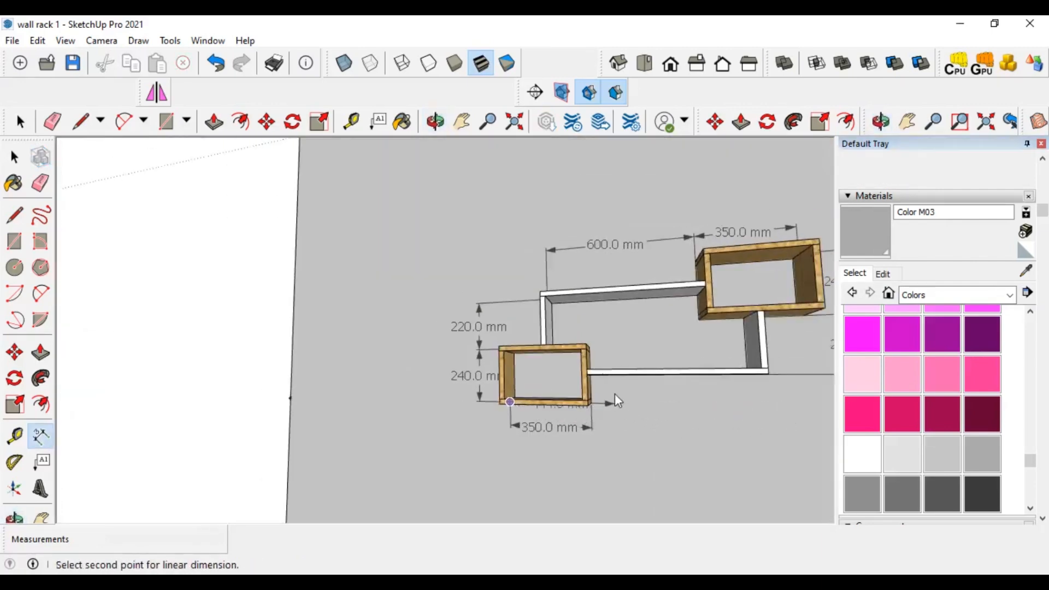
scroll(743, 396, "down", 2)
scroll(732, 335, "up", 2)
double_click(724, 326)
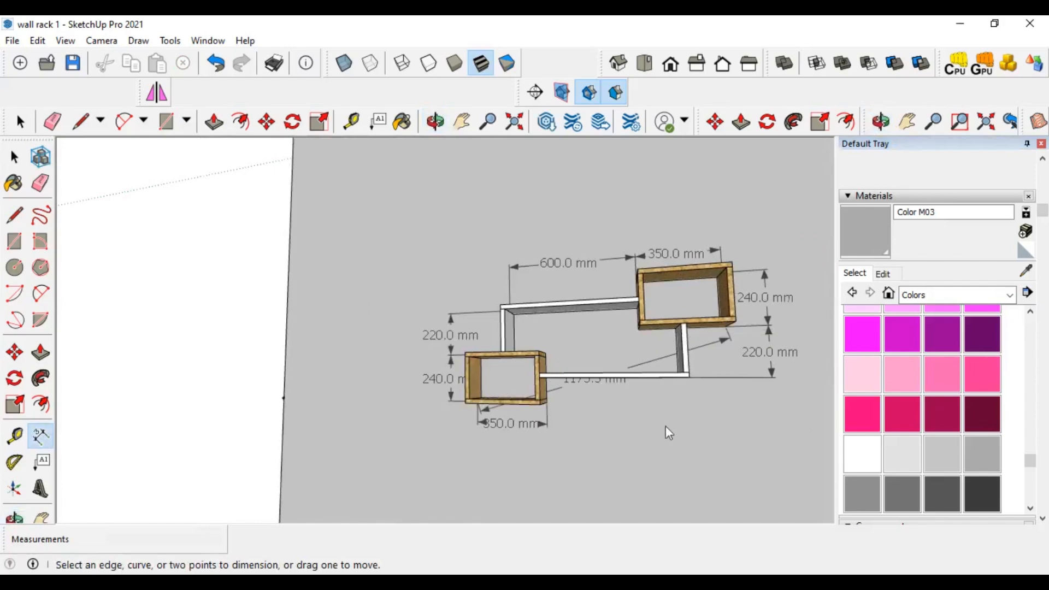
left_click(662, 356)
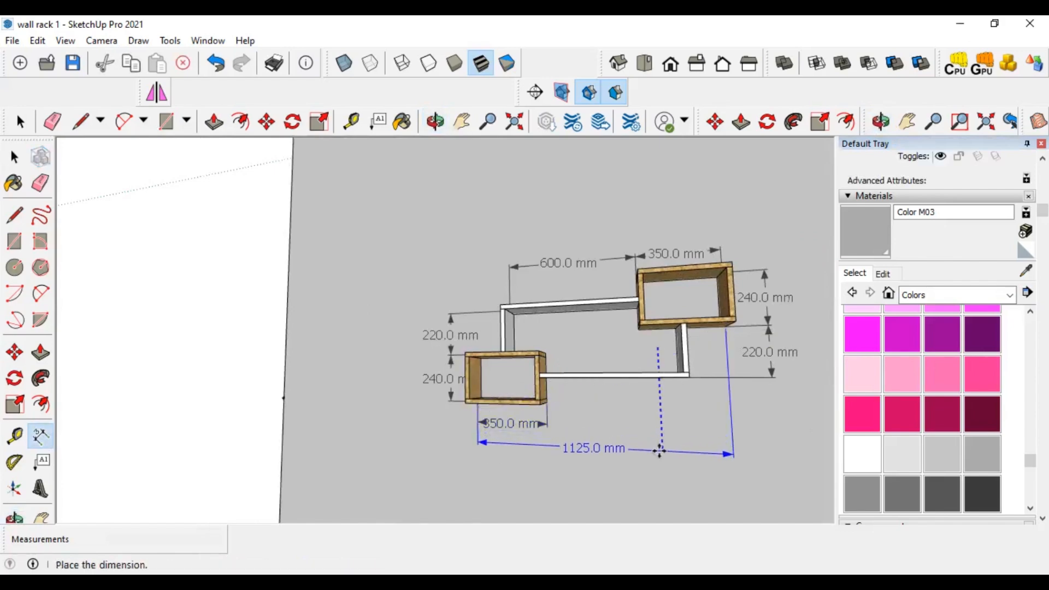
left_click(660, 450)
key("o")
middle_click_drag(649, 421, 668, 433)
scroll(668, 433, "up", 3)
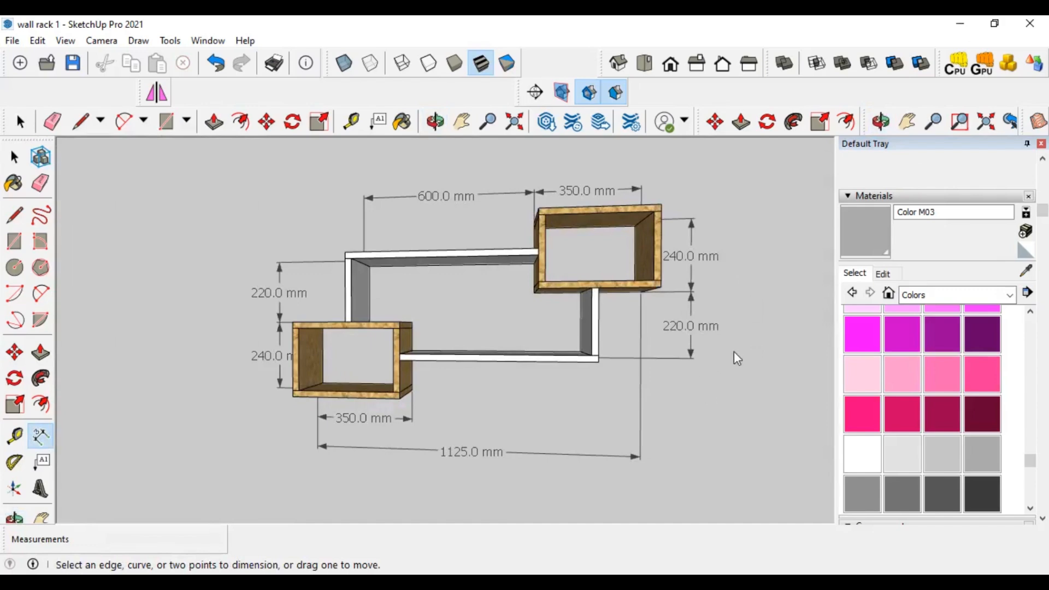
middle_click_drag(733, 355, 735, 329)
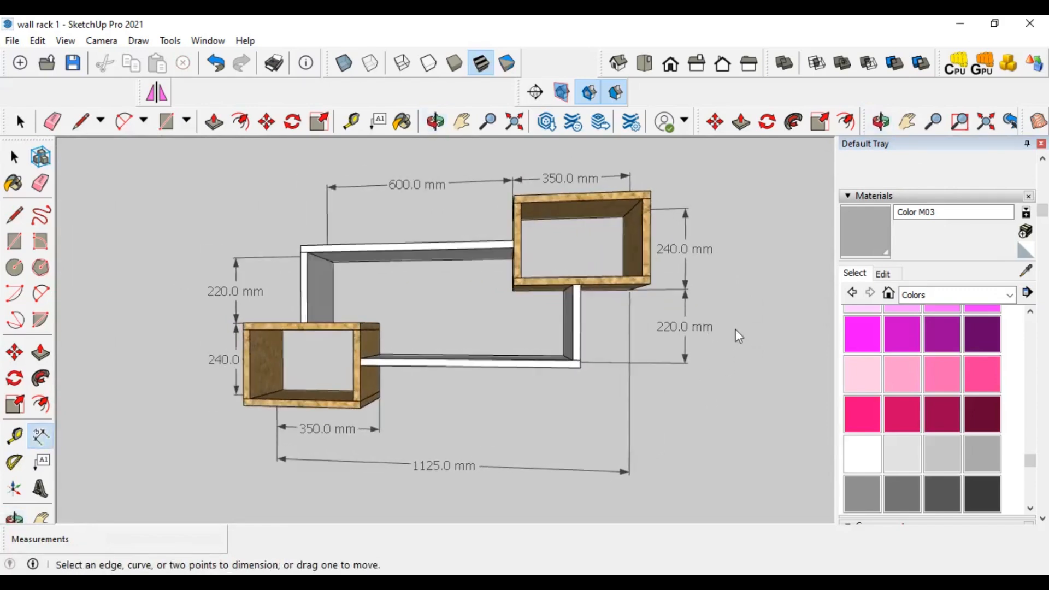
scroll(736, 327, "up", 2)
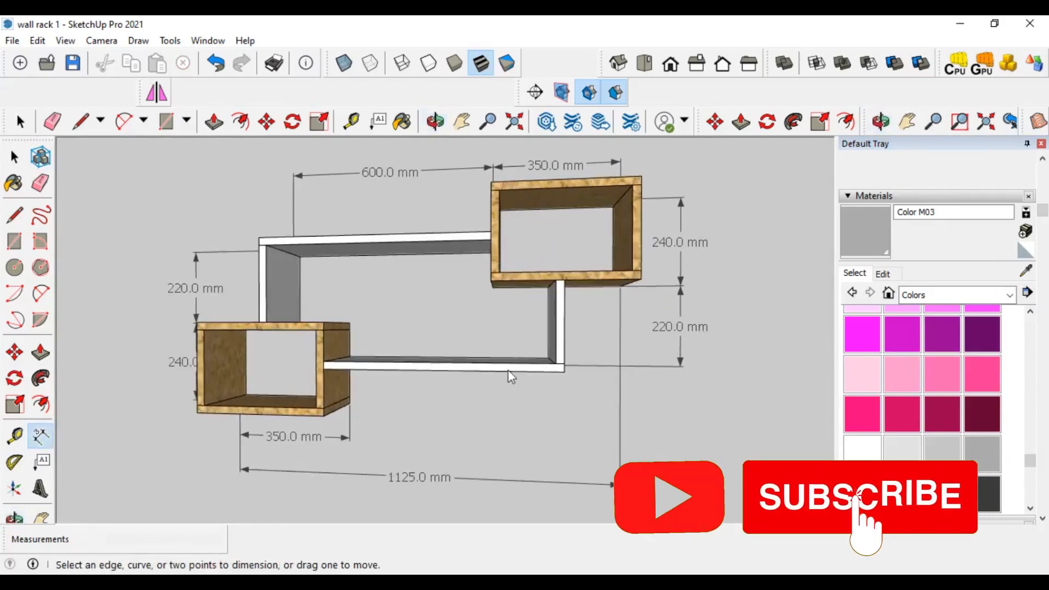